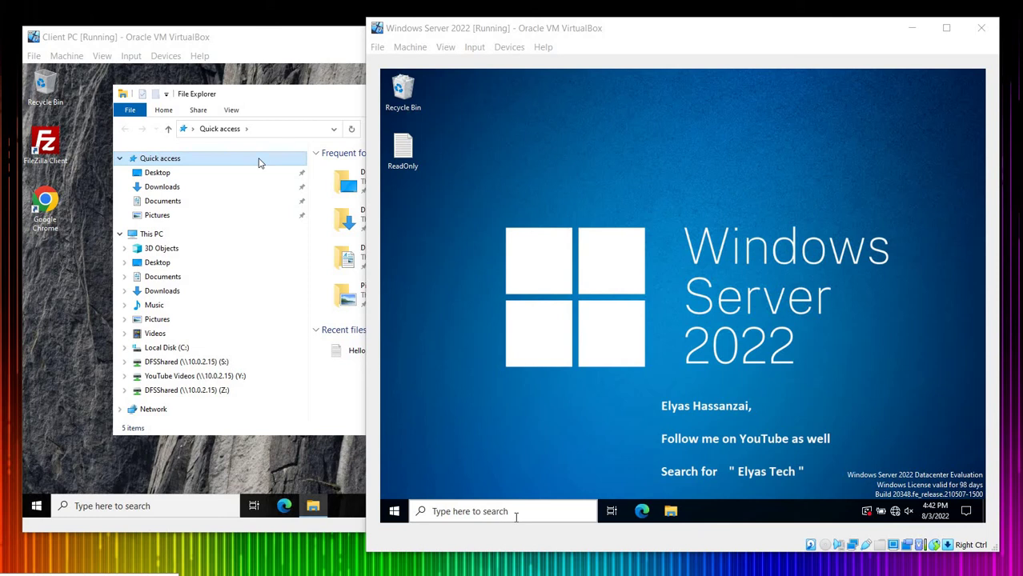
- Close File Explorer on the Client PC VM and bring the Windows Server 2022 VM forward
click(297, 100)
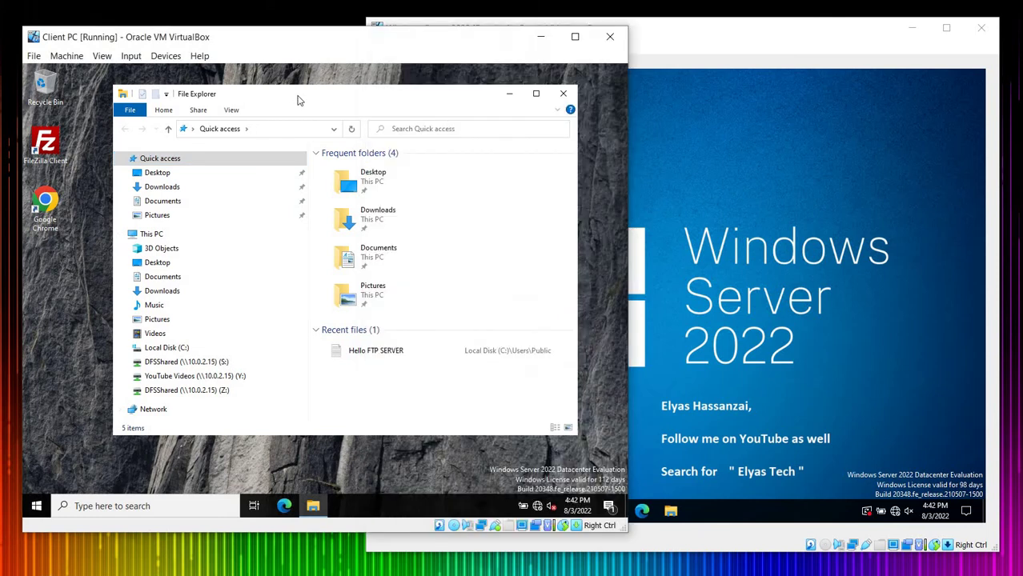
click(563, 93)
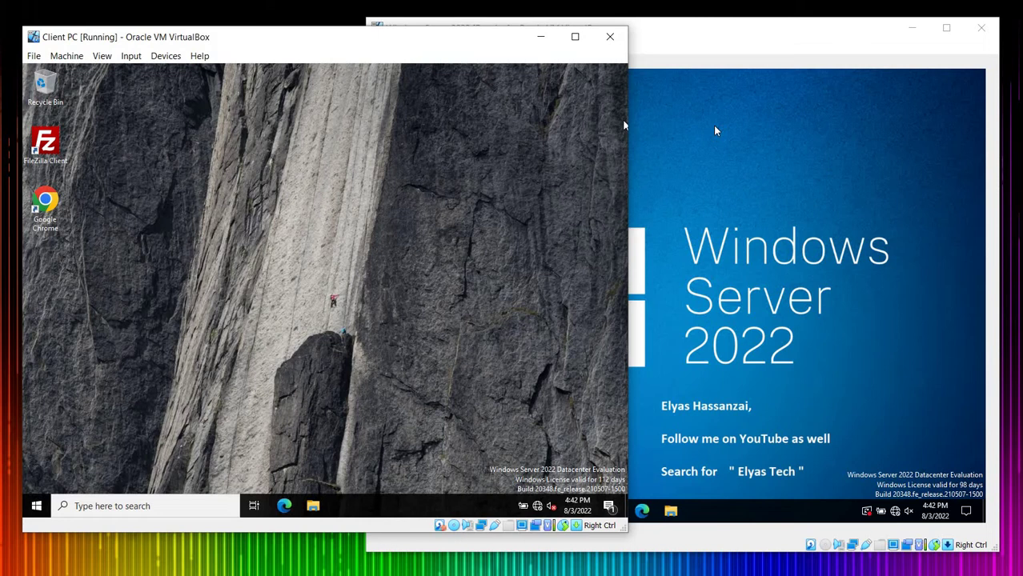
click(713, 166)
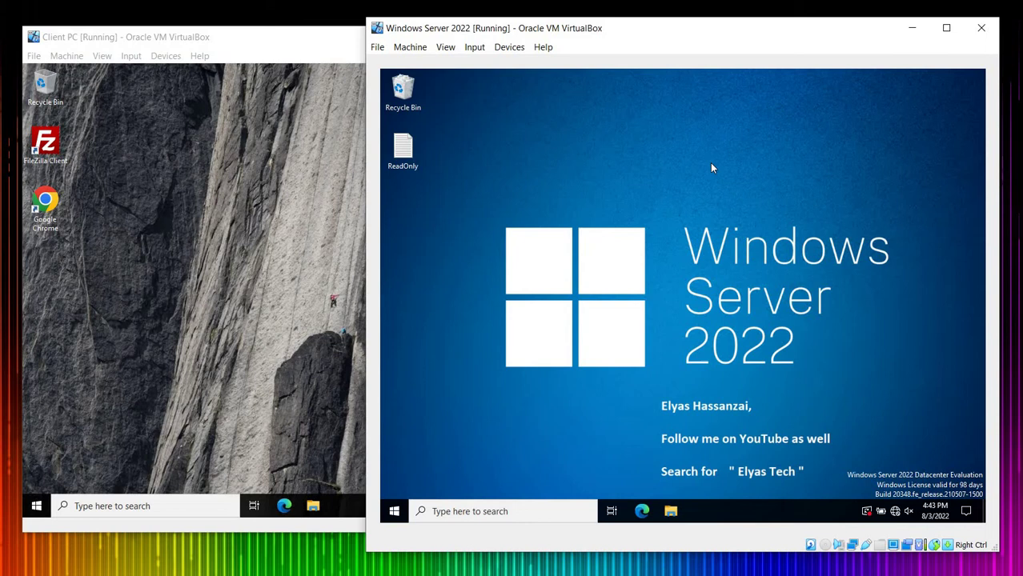
- Open File Explorer on the server and browse to Documents > YouTube Videos
click(394, 511)
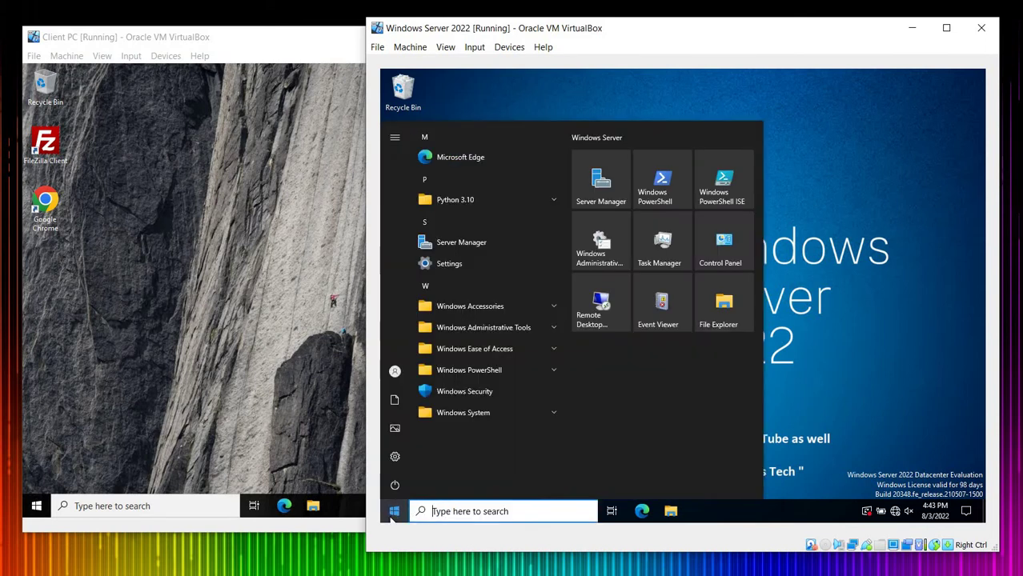
click(394, 511)
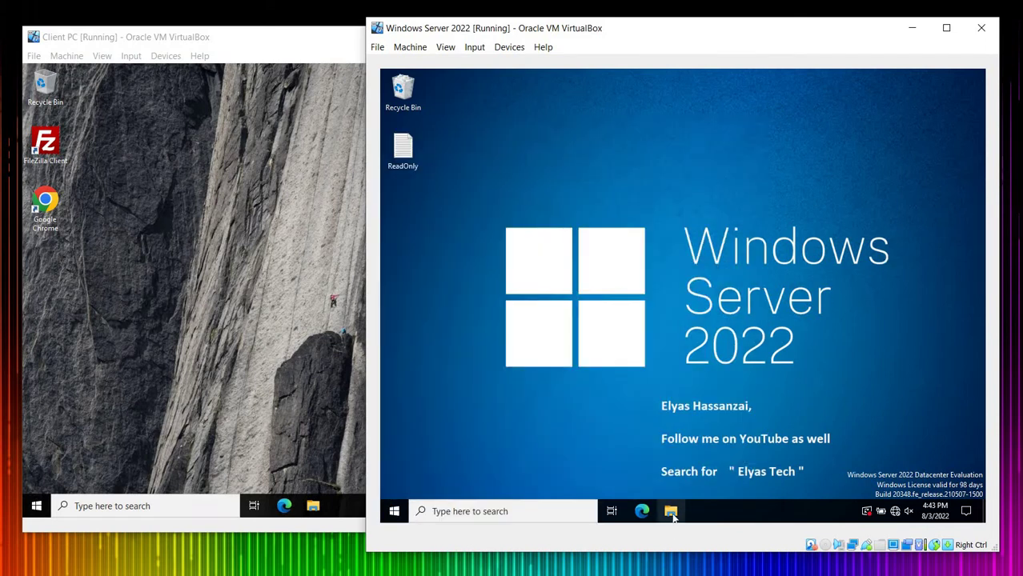
click(671, 512)
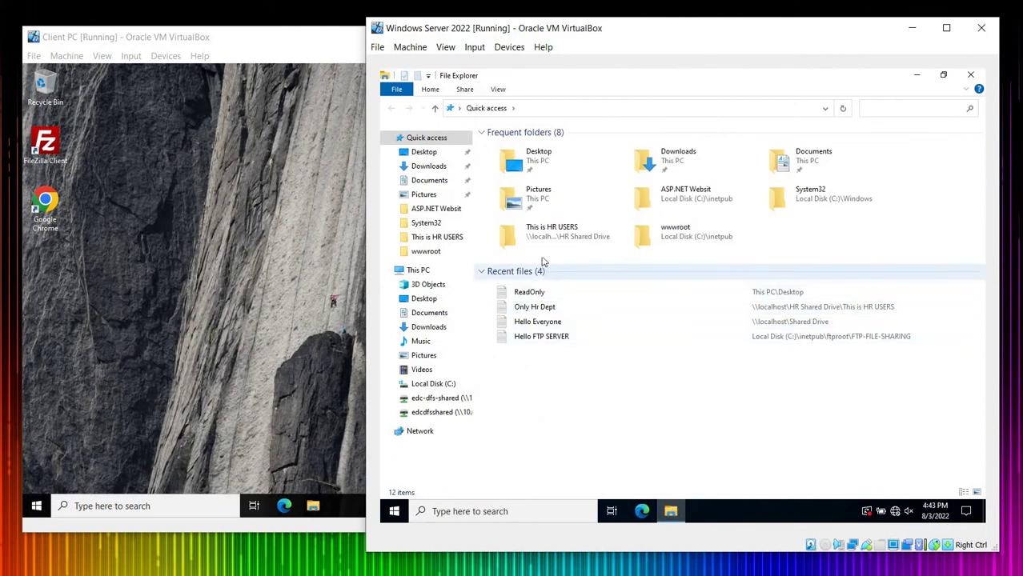
click(424, 181)
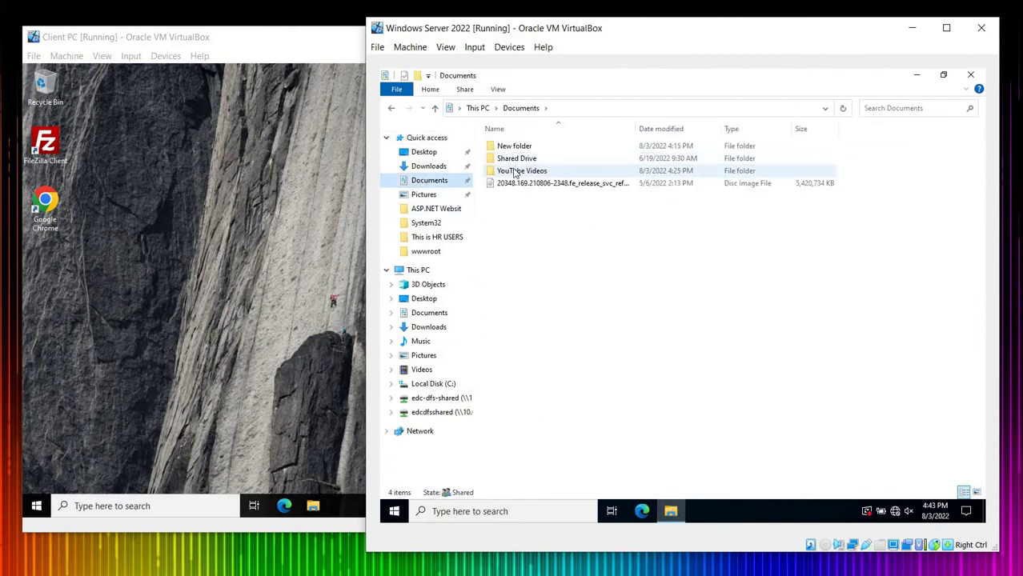
double_click(517, 171)
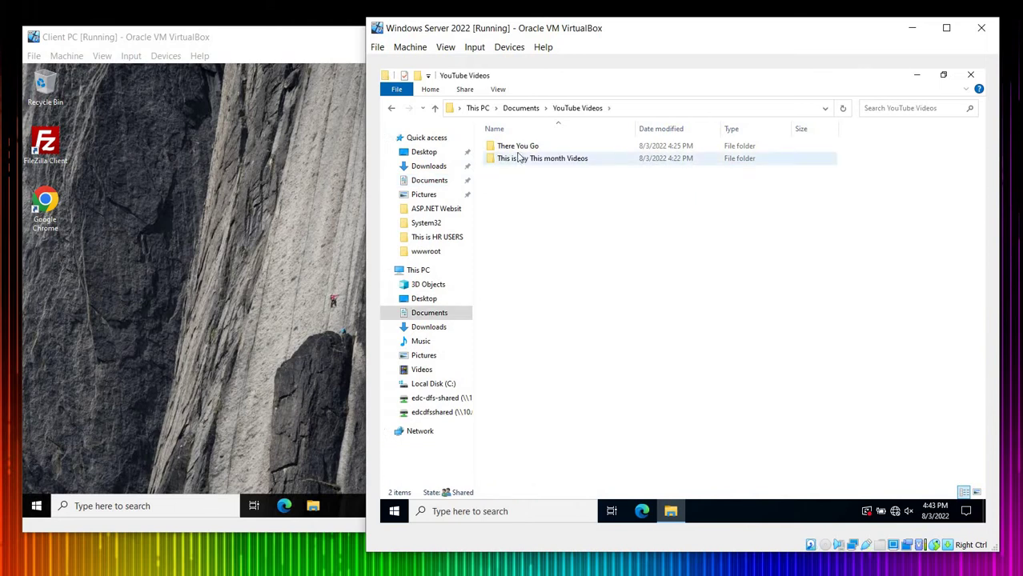
- Create a new folder named 'All CEOs Files' in YouTube Videos
right_click(499, 215)
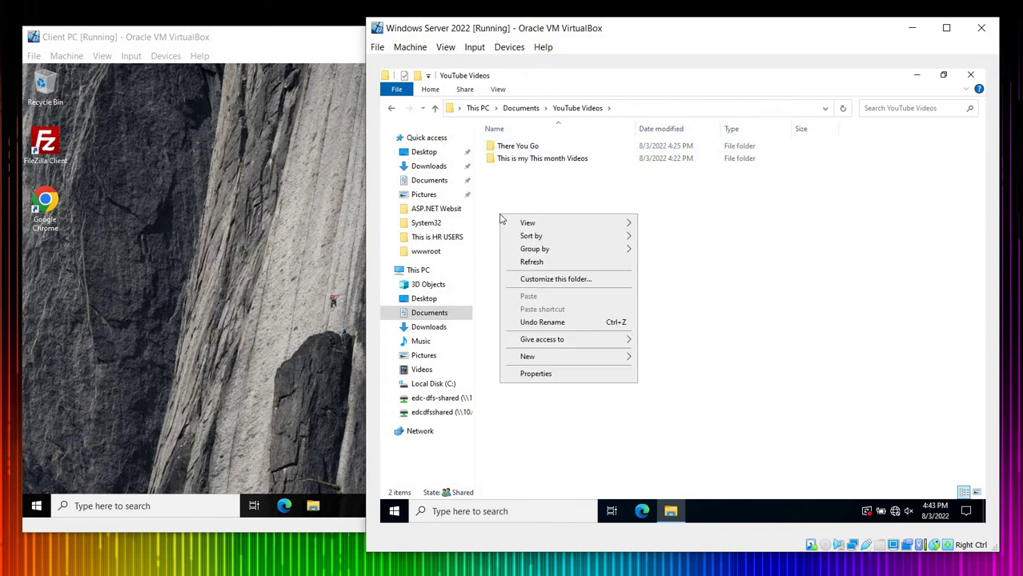
mouse_move(535, 357)
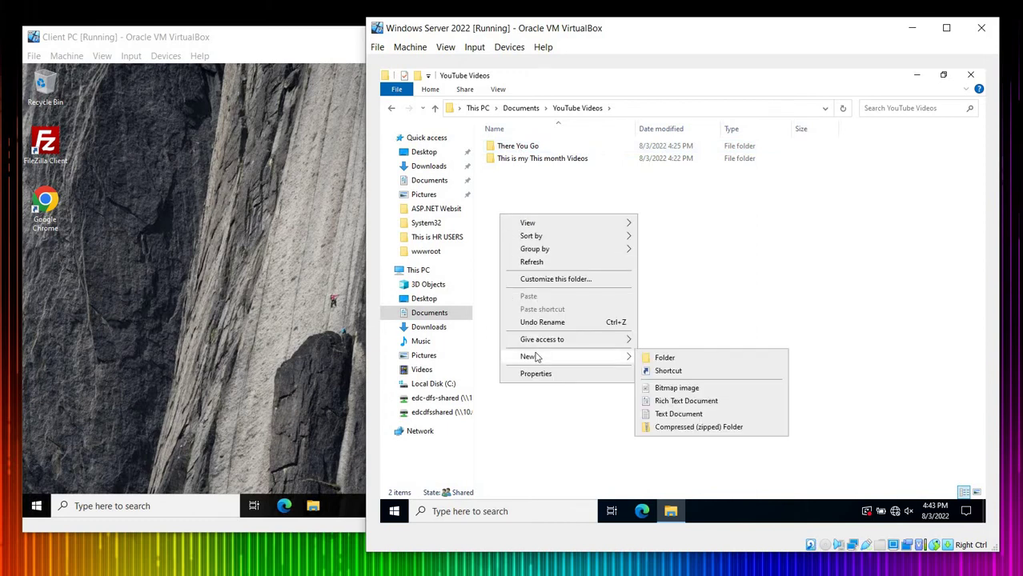
click(680, 357)
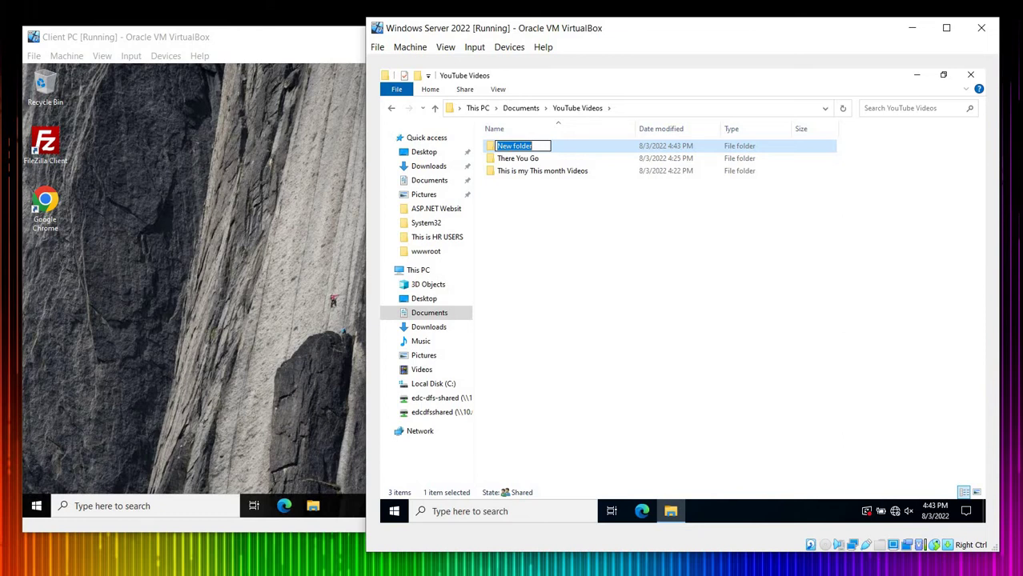
text(All CE)
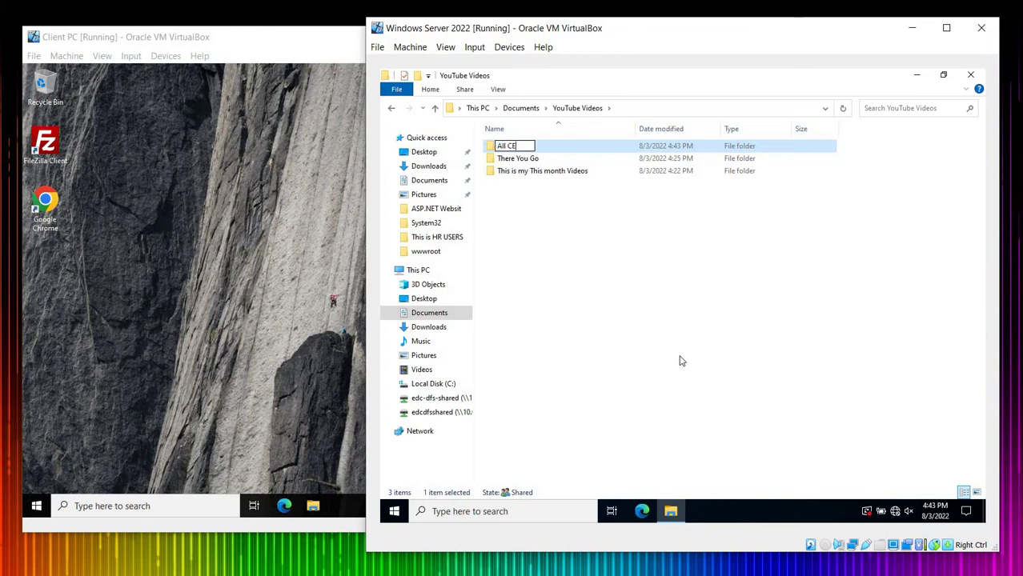
text(Os Files)
click(605, 250)
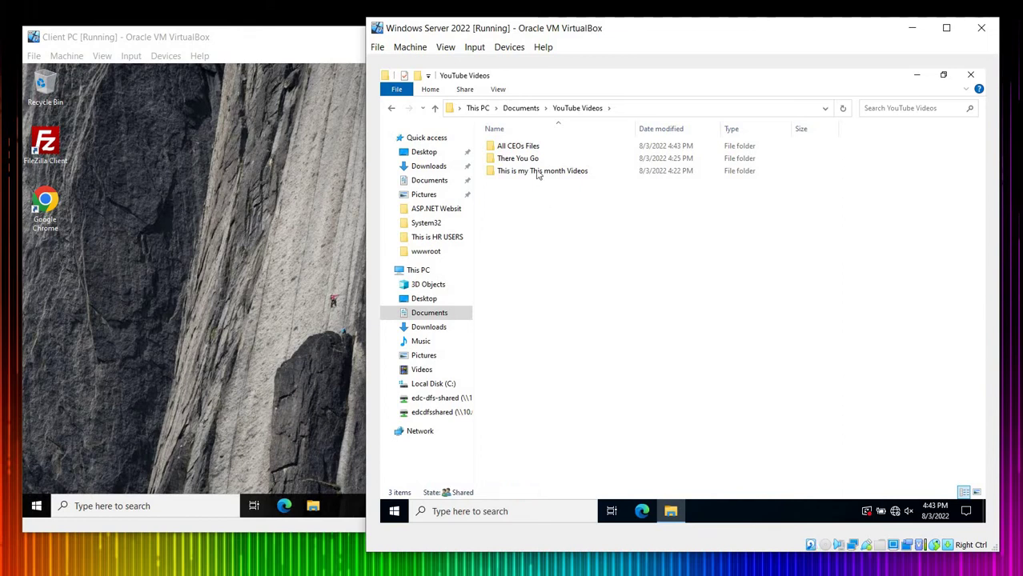
right_click(518, 147)
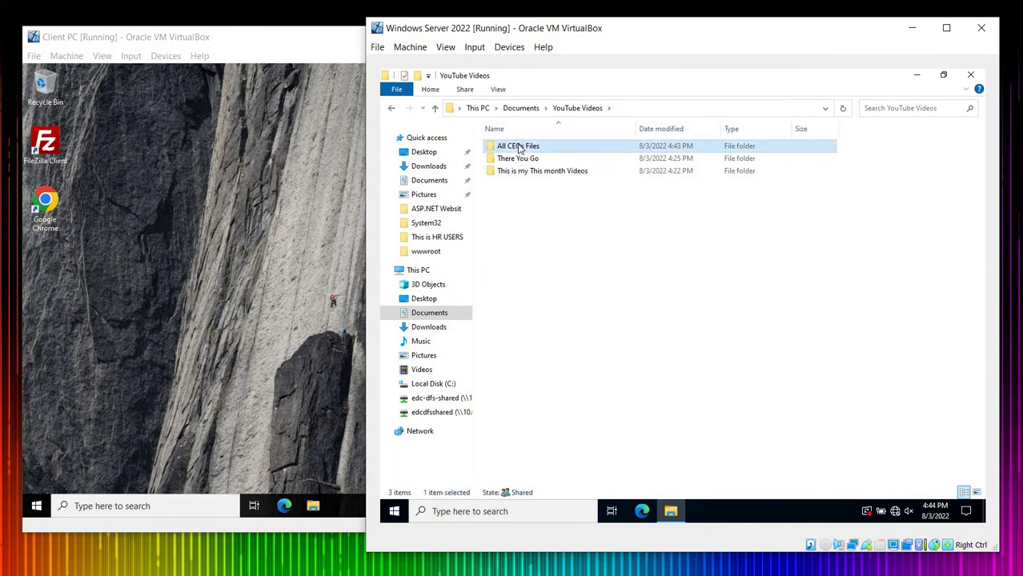
click(548, 346)
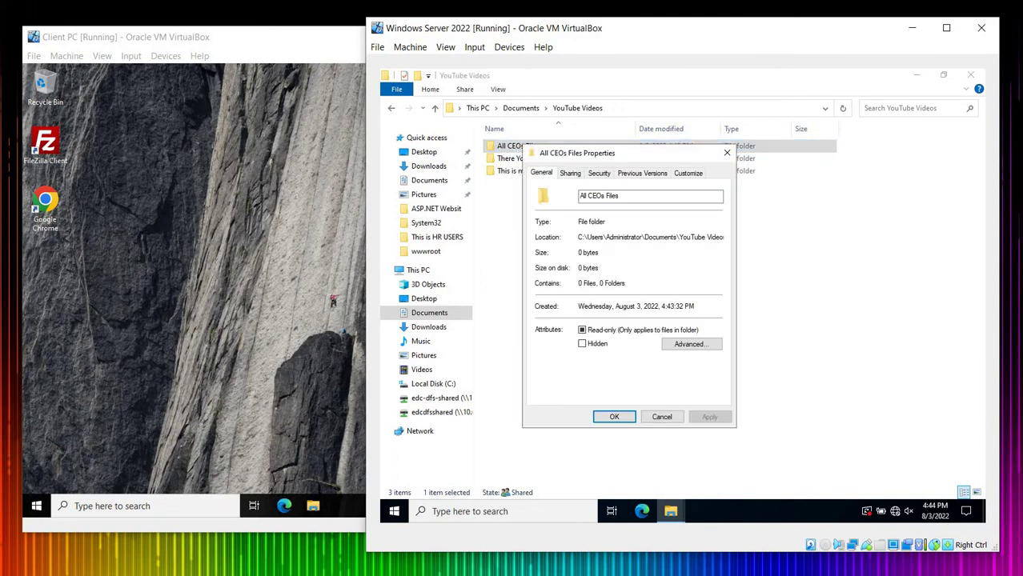
click(597, 173)
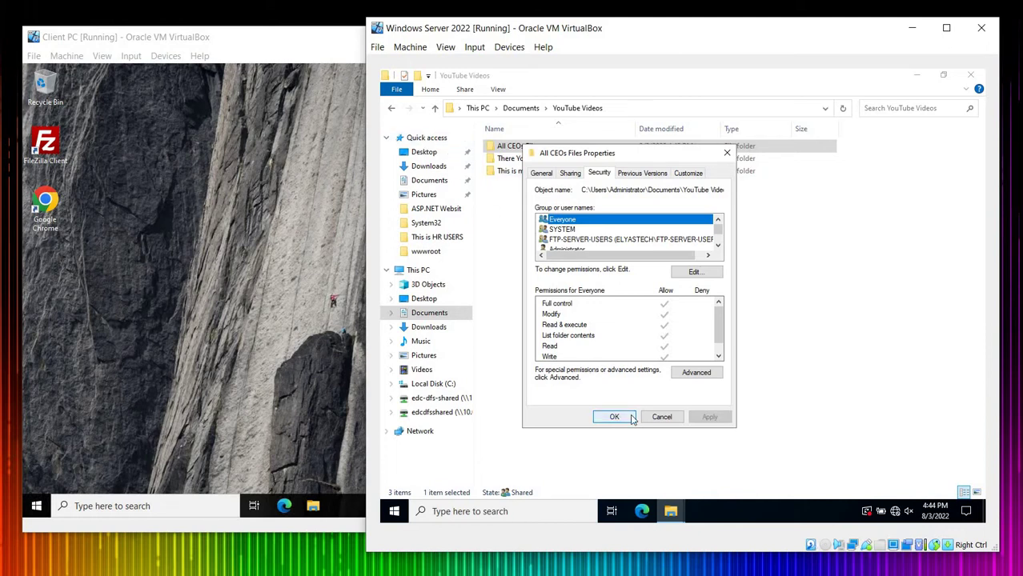
click(659, 421)
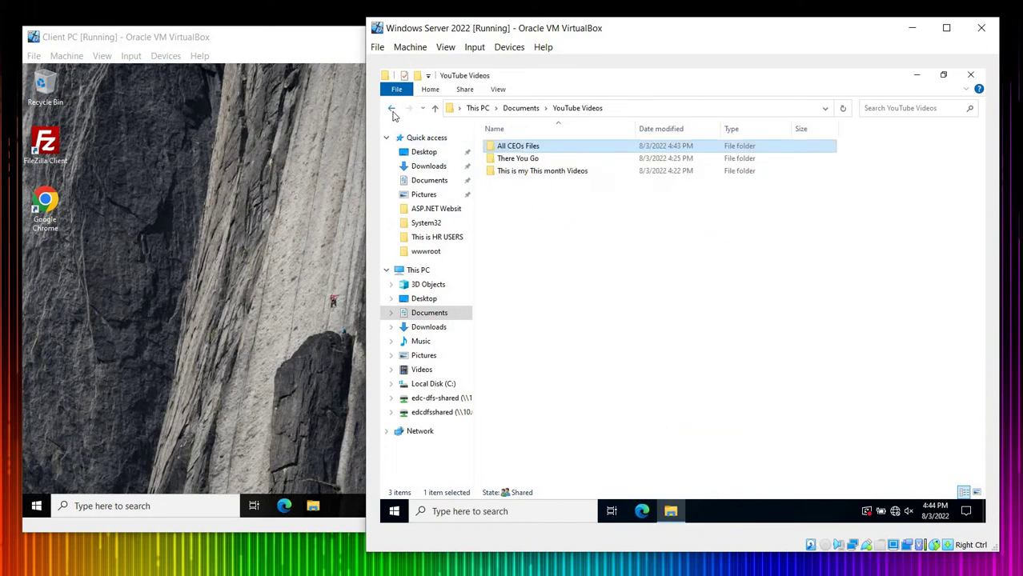
click(391, 108)
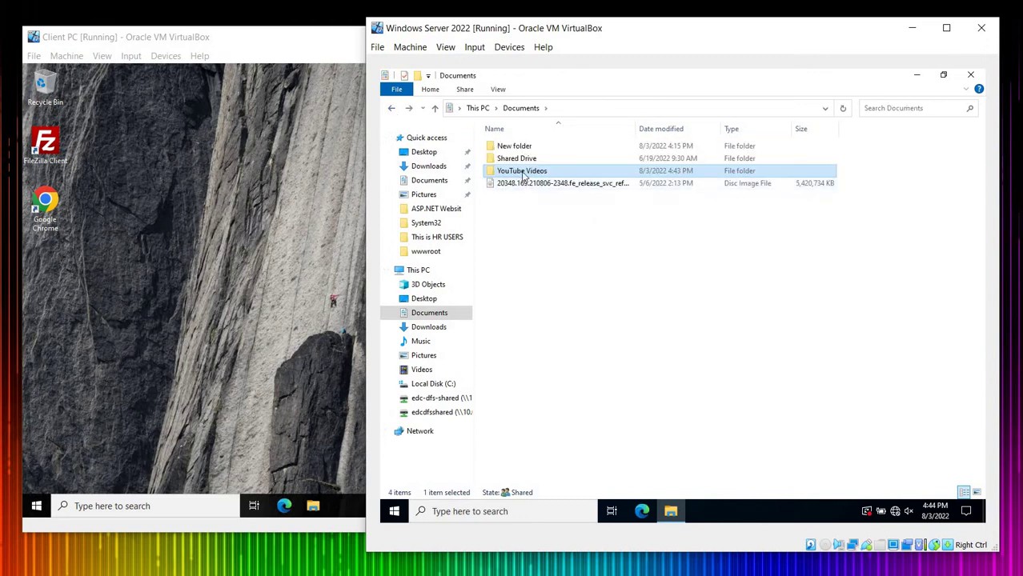
right_click(522, 172)
click(550, 370)
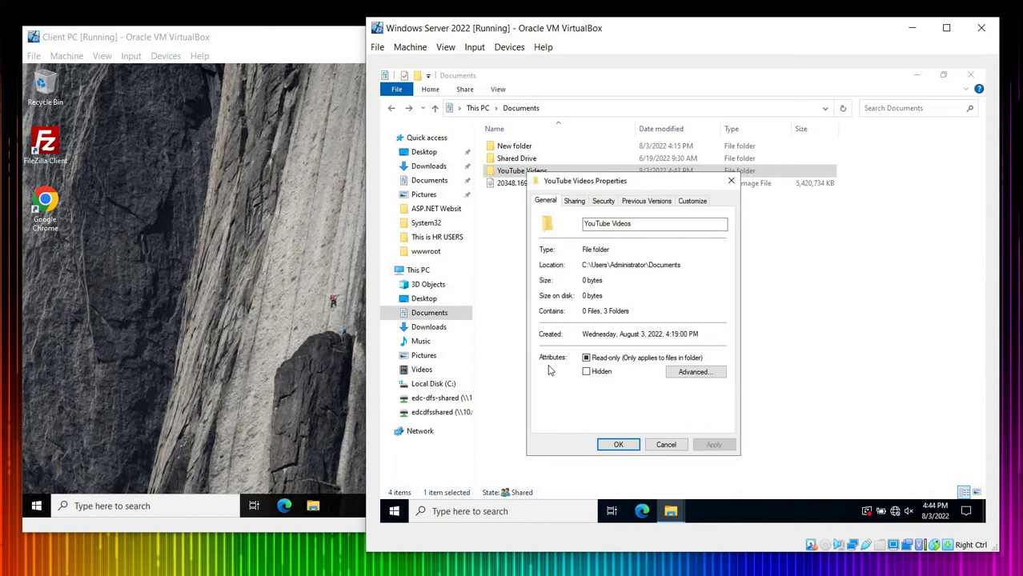
click(606, 202)
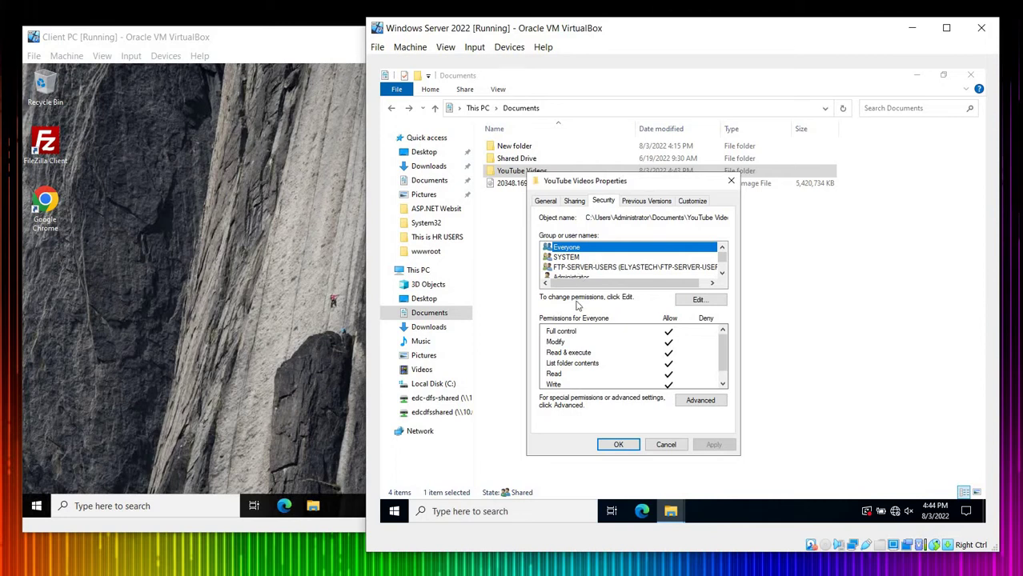
click(659, 446)
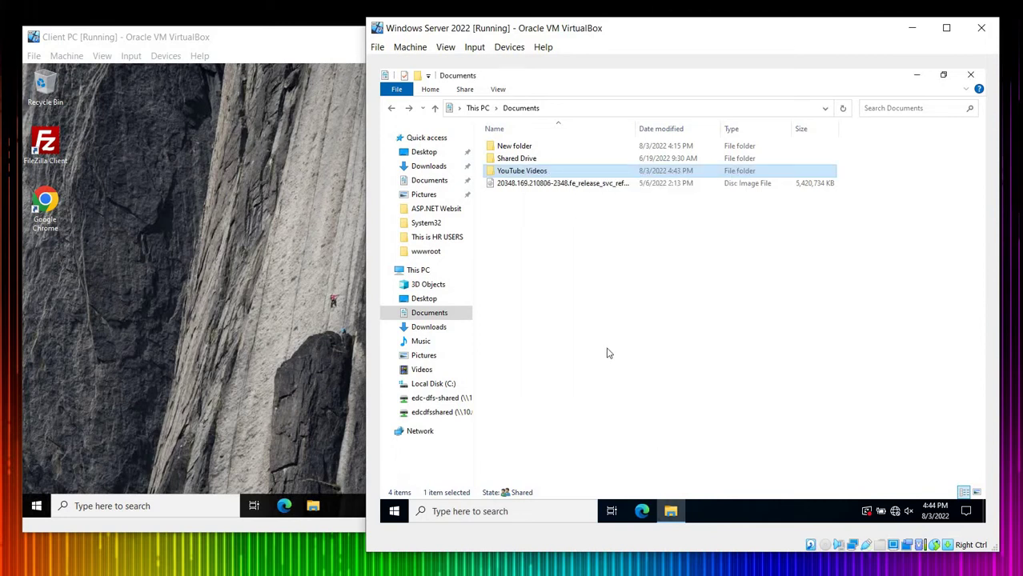
double_click(520, 171)
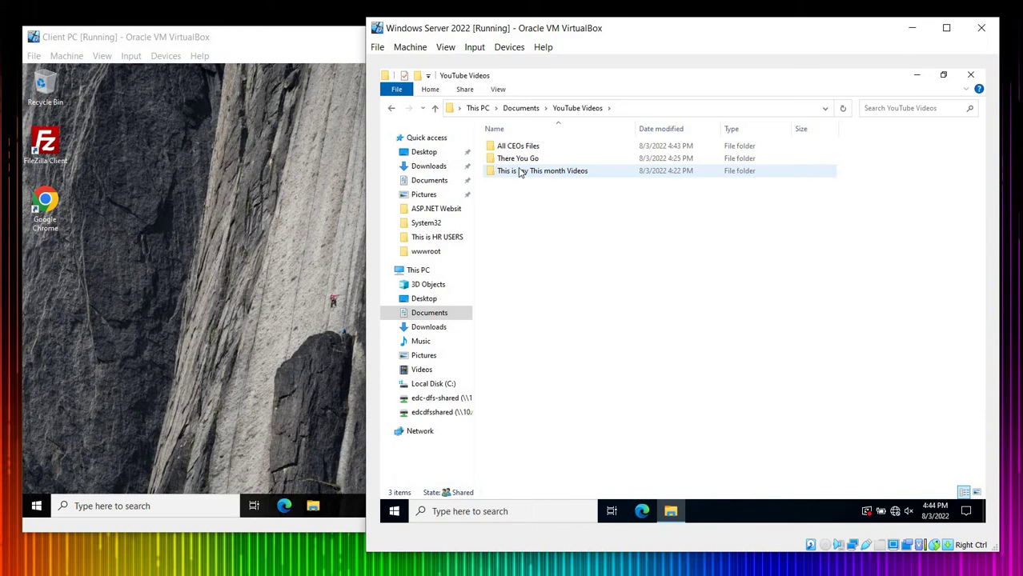
right_click(517, 148)
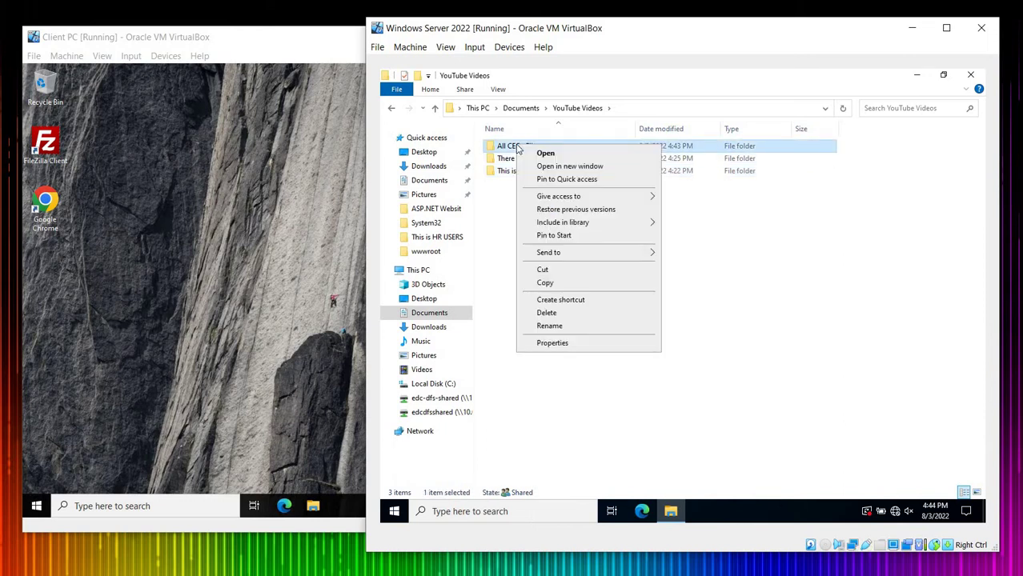
click(760, 304)
click(761, 304)
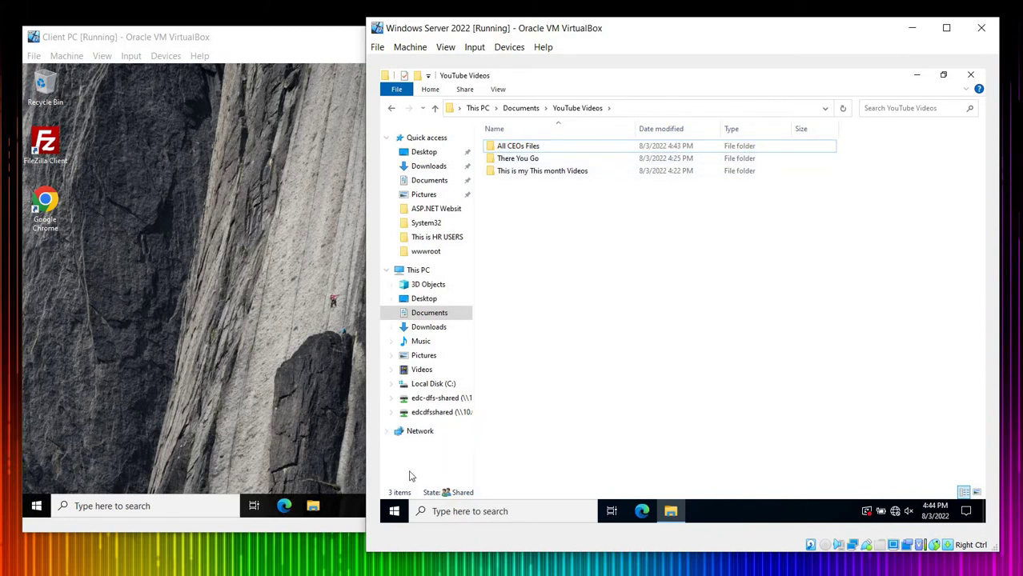
- Launch Server Manager from Start and open Active Directory Users and Computers from Tools
click(393, 511)
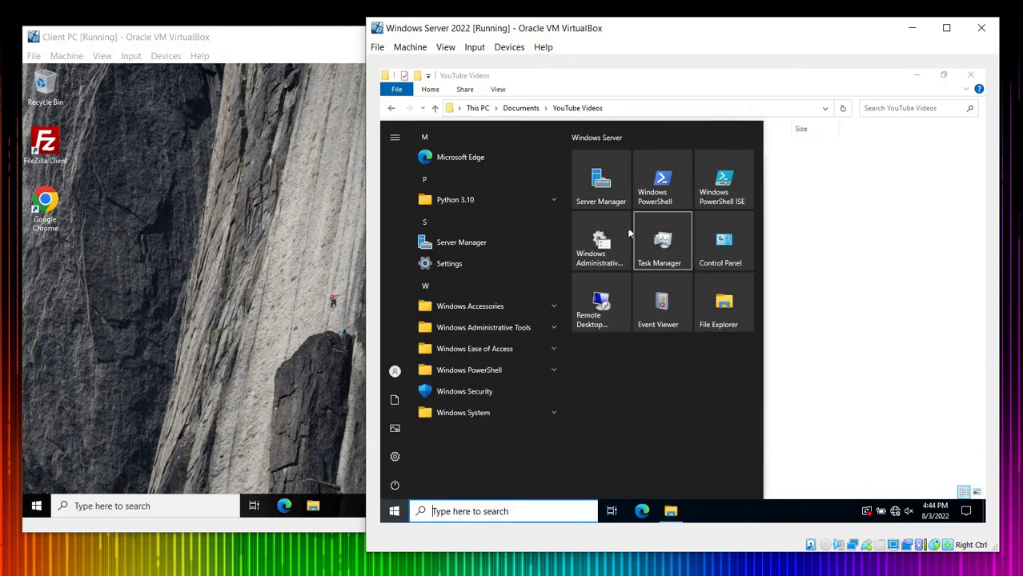
click(610, 184)
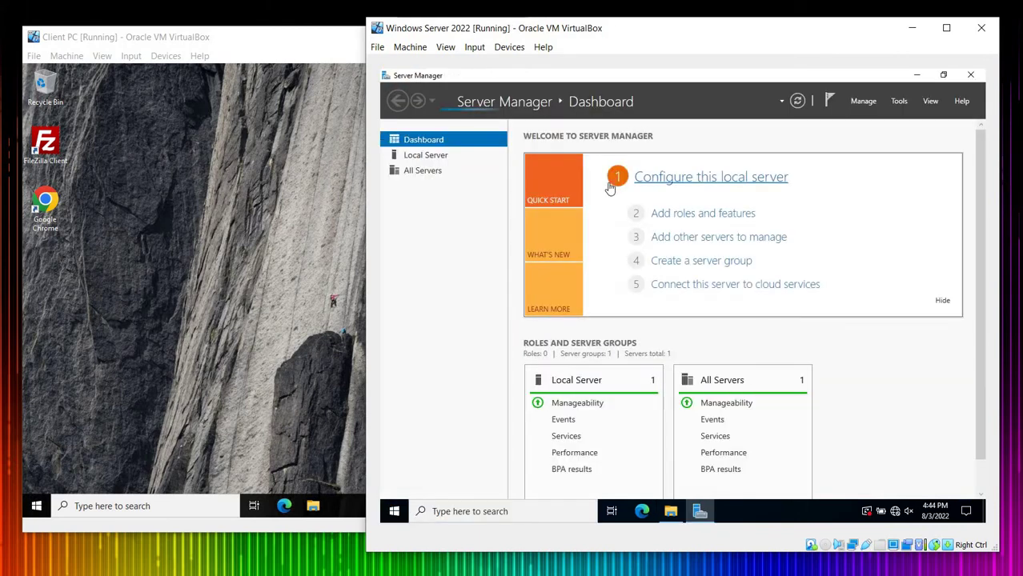
click(899, 101)
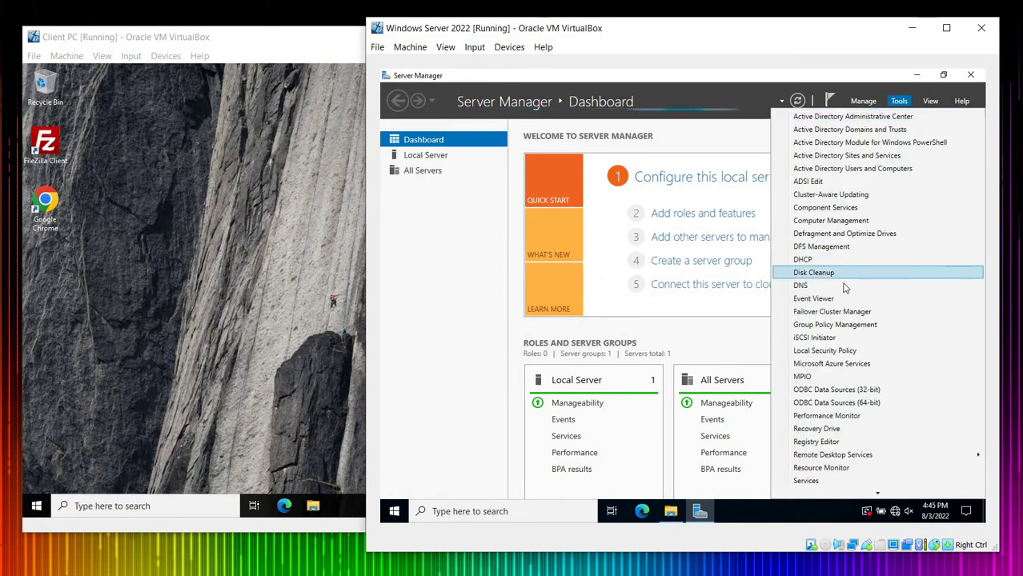
click(884, 169)
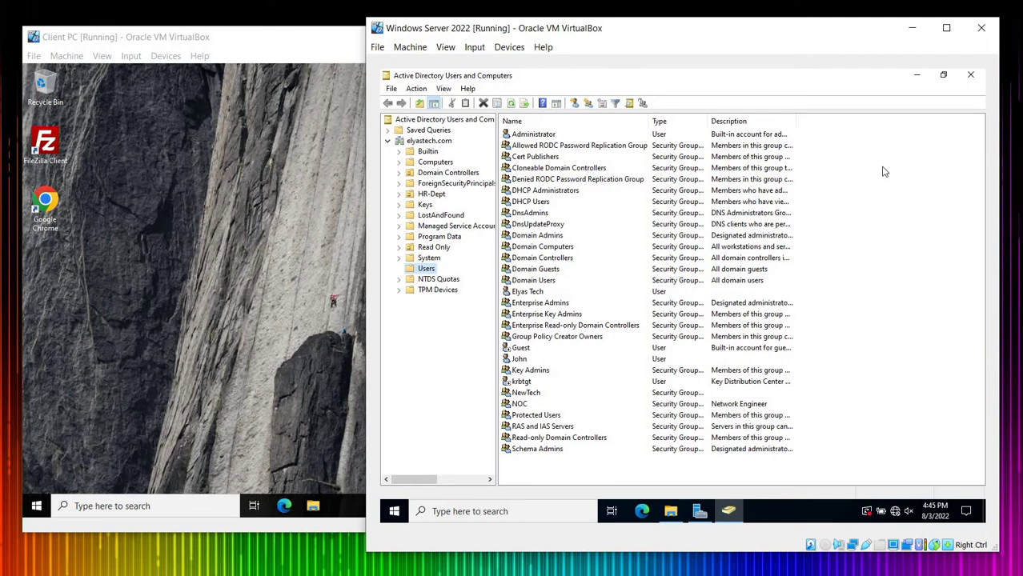
- Inspect the domain user's account properties and close them unchanged
right_click(521, 361)
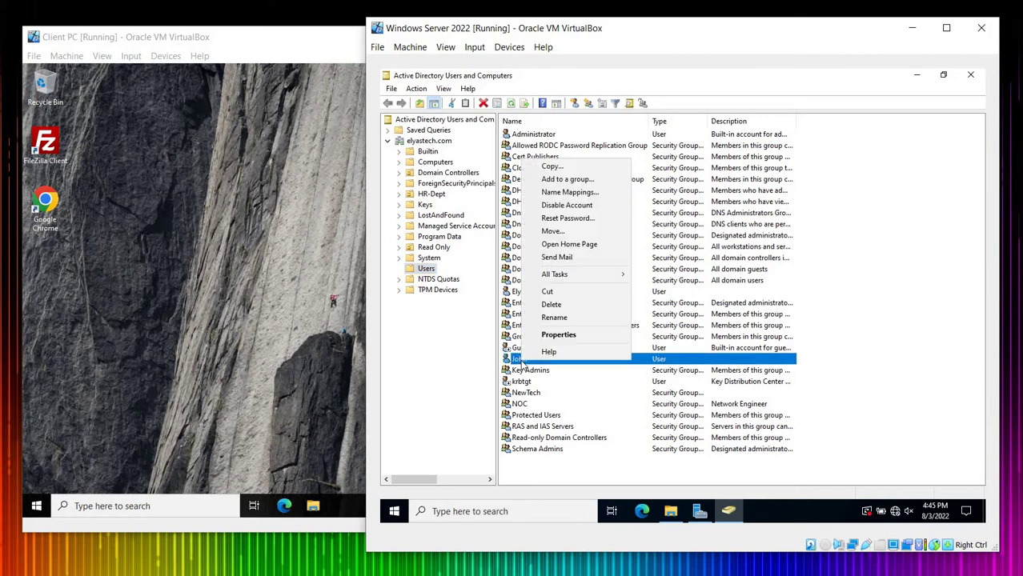
click(541, 336)
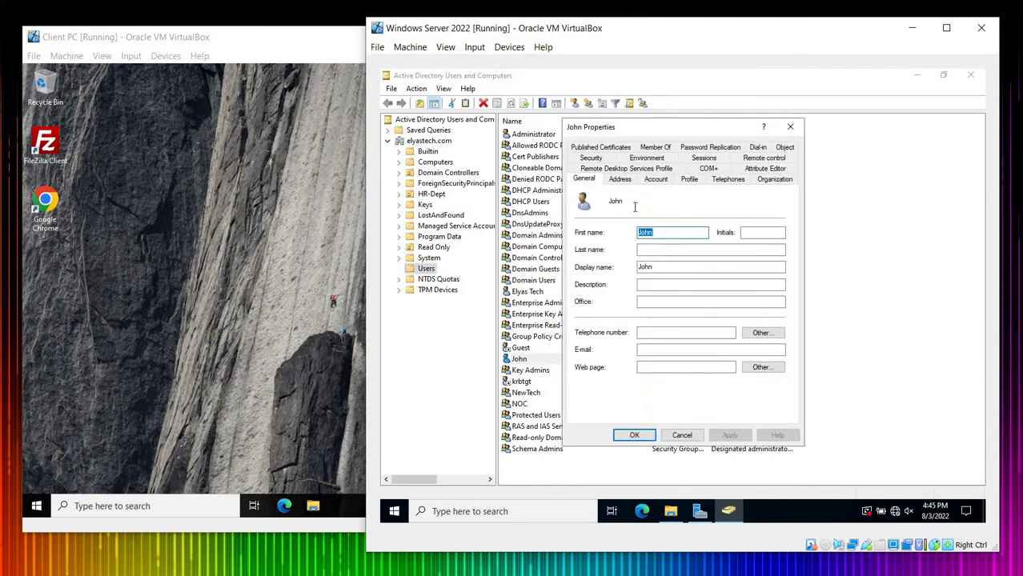
click(654, 179)
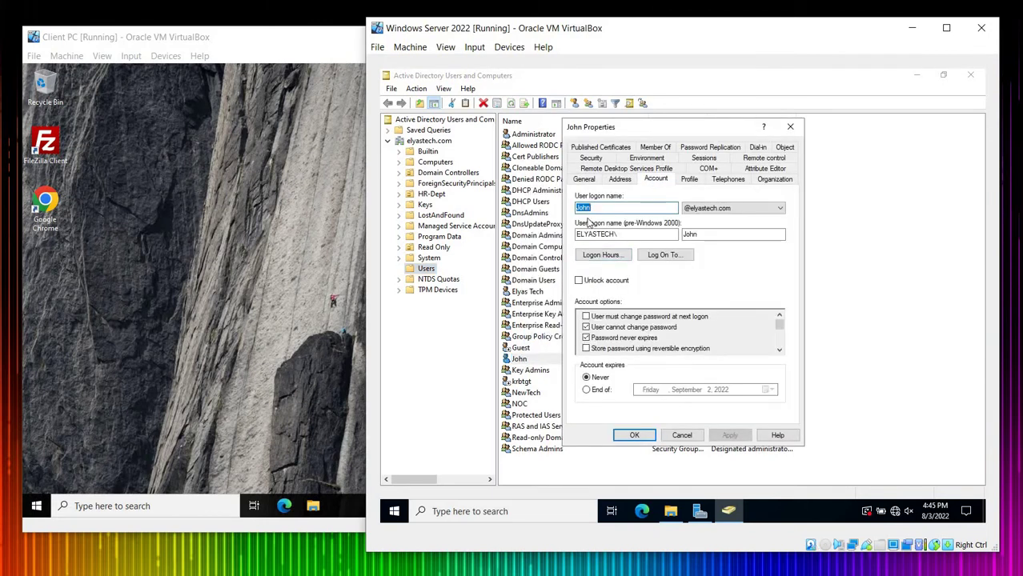
click(681, 436)
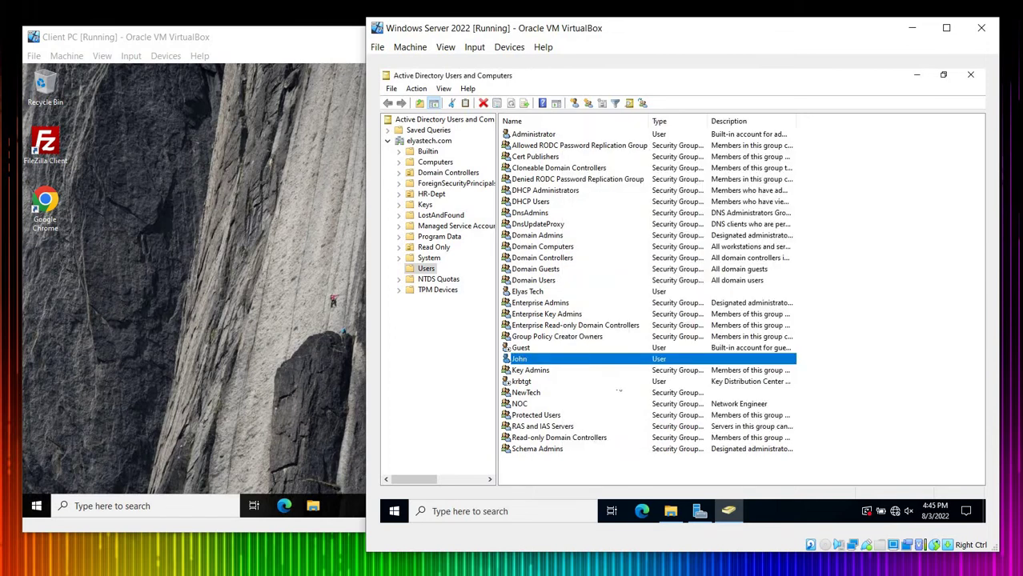
- Reset the user's password, confirm it, and tick Unlock the user's account
right_click(542, 359)
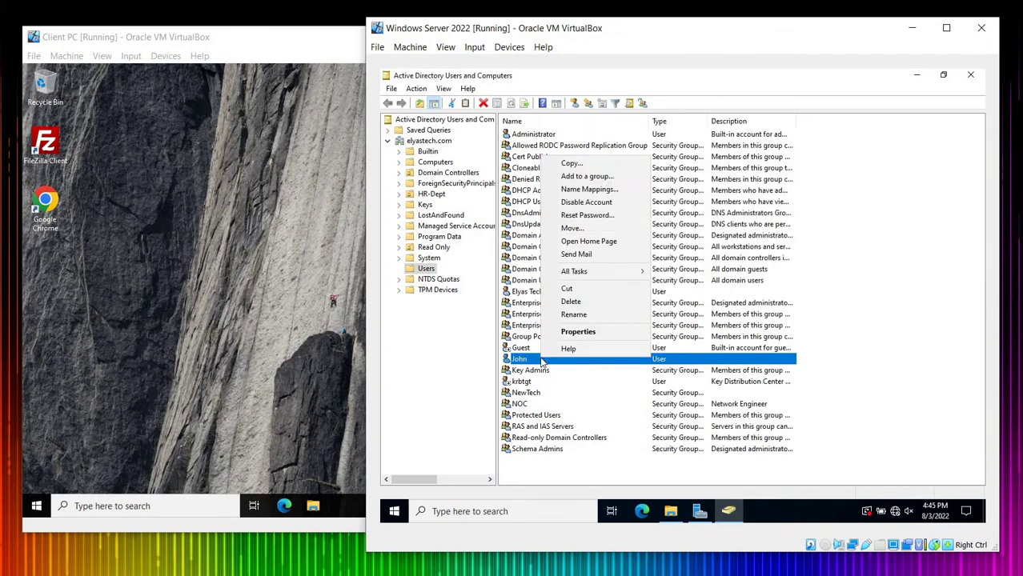
click(602, 217)
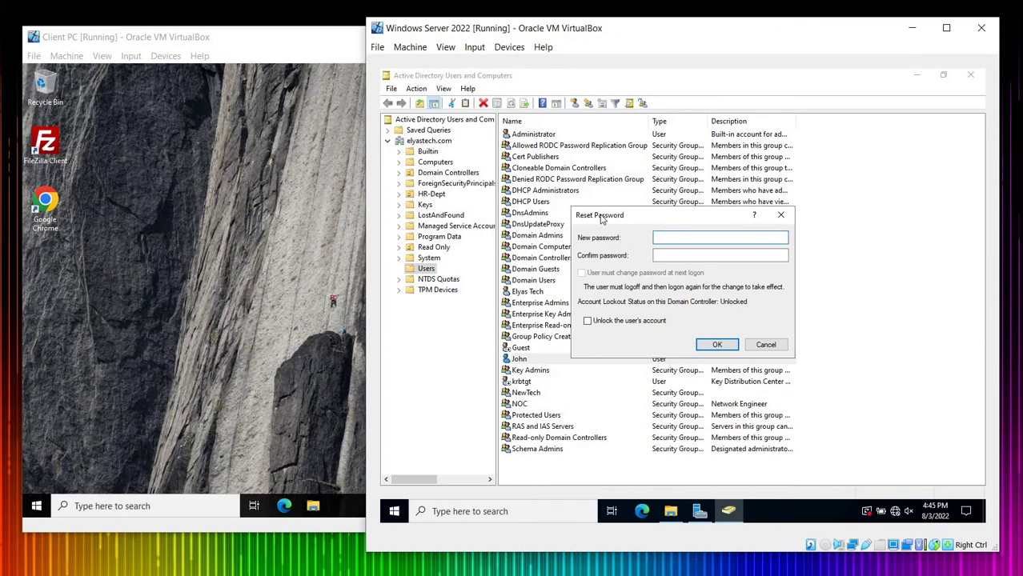
key(Tab)
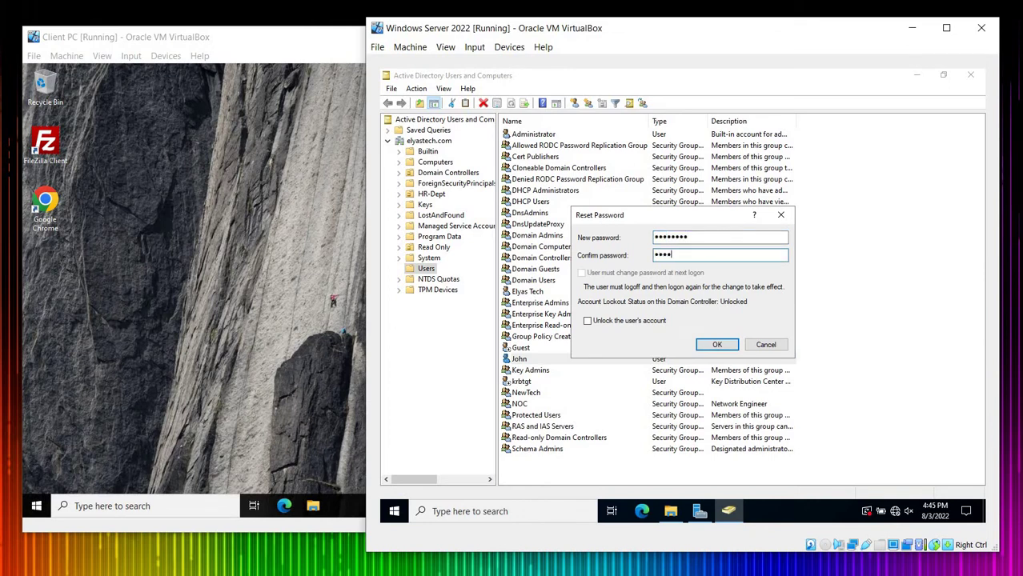
click(626, 323)
click(703, 345)
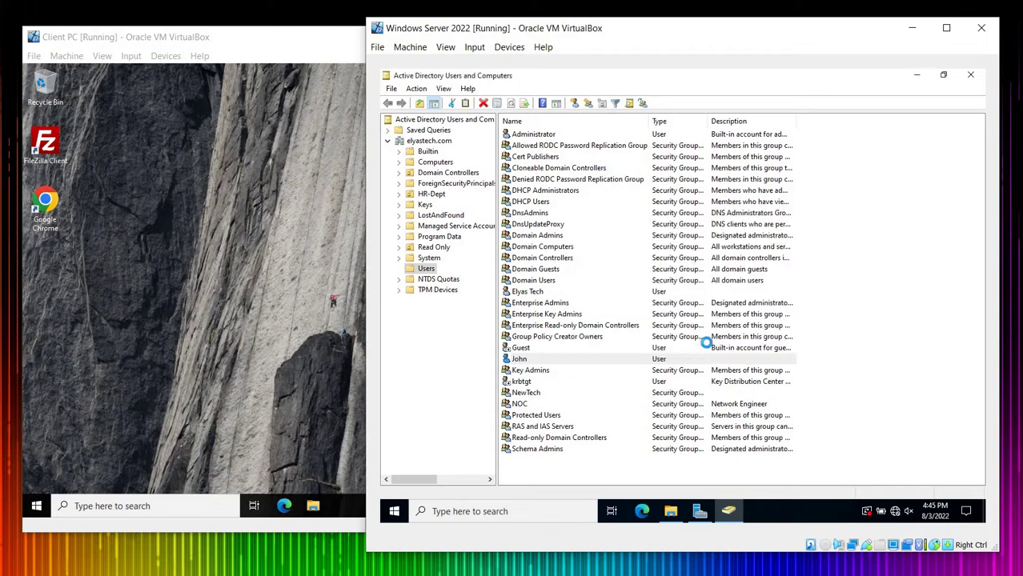
click(745, 334)
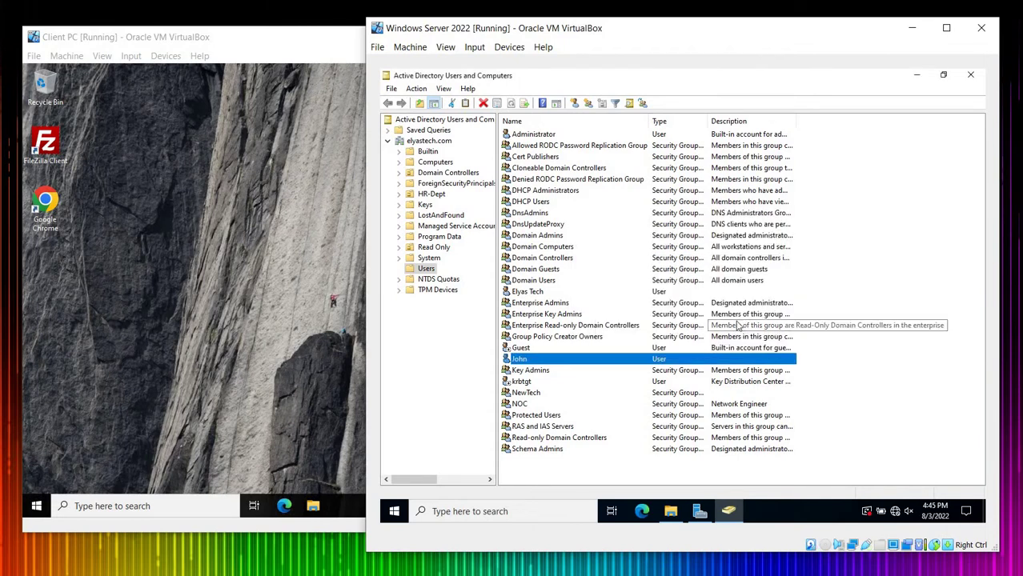
- Close ADUC and Server Manager, then show the Security tab of All CEOs Files' properties
click(971, 76)
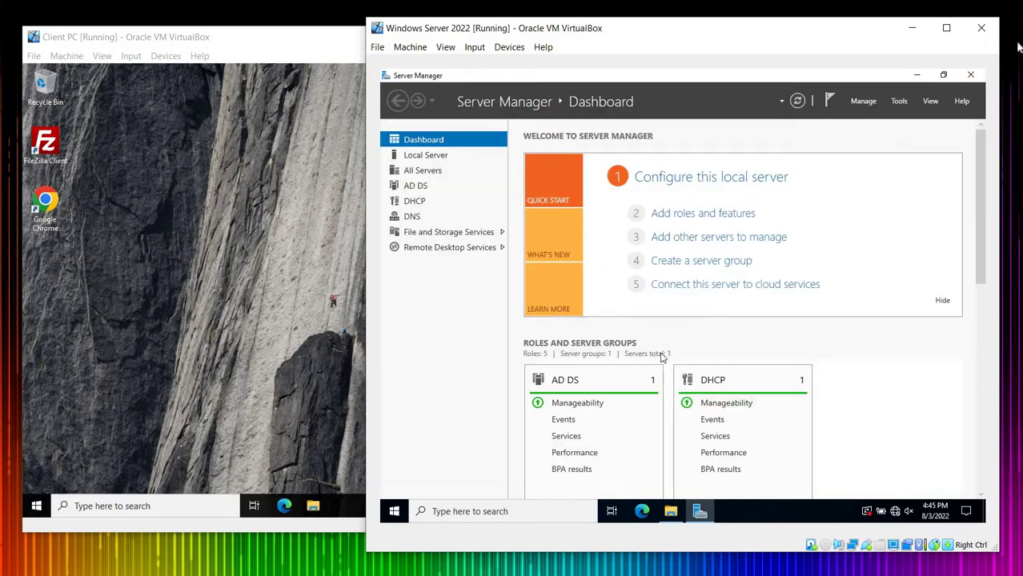
click(971, 75)
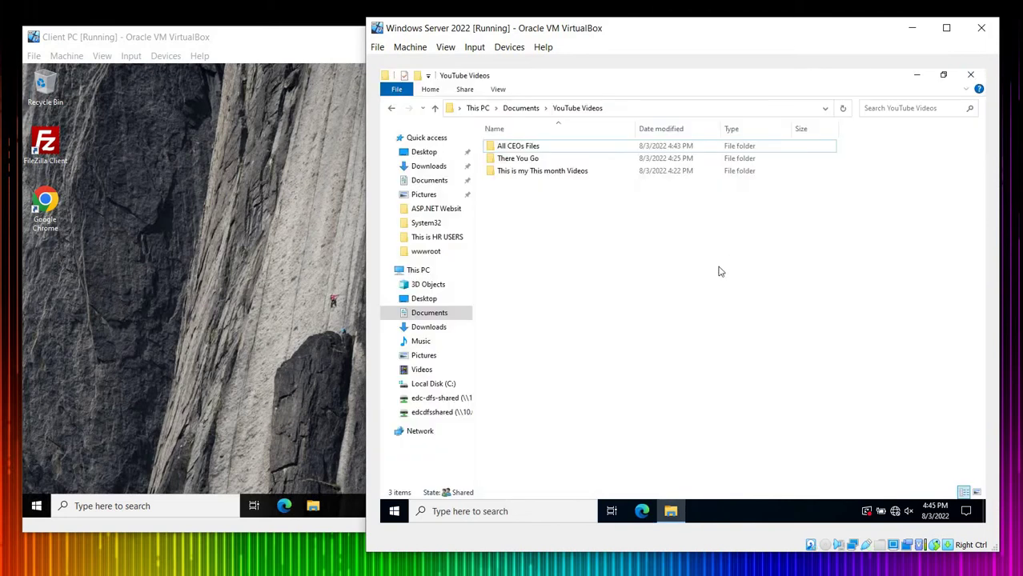
right_click(518, 152)
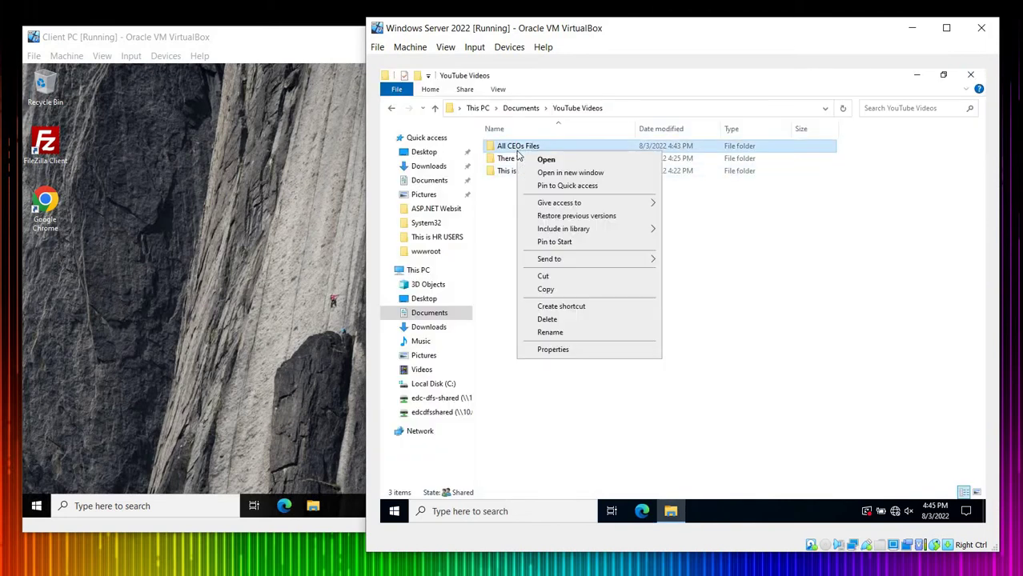
click(538, 350)
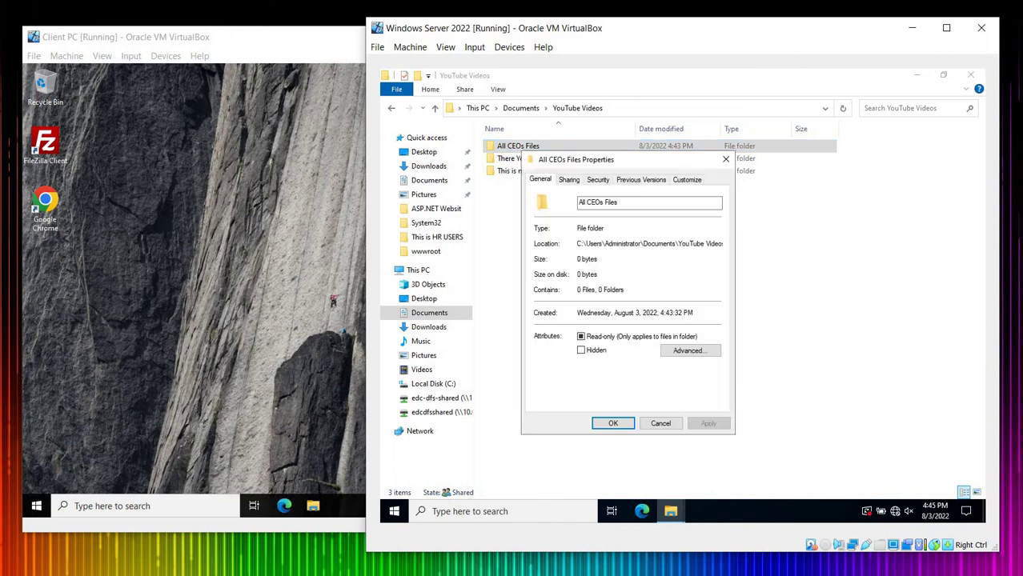
click(598, 180)
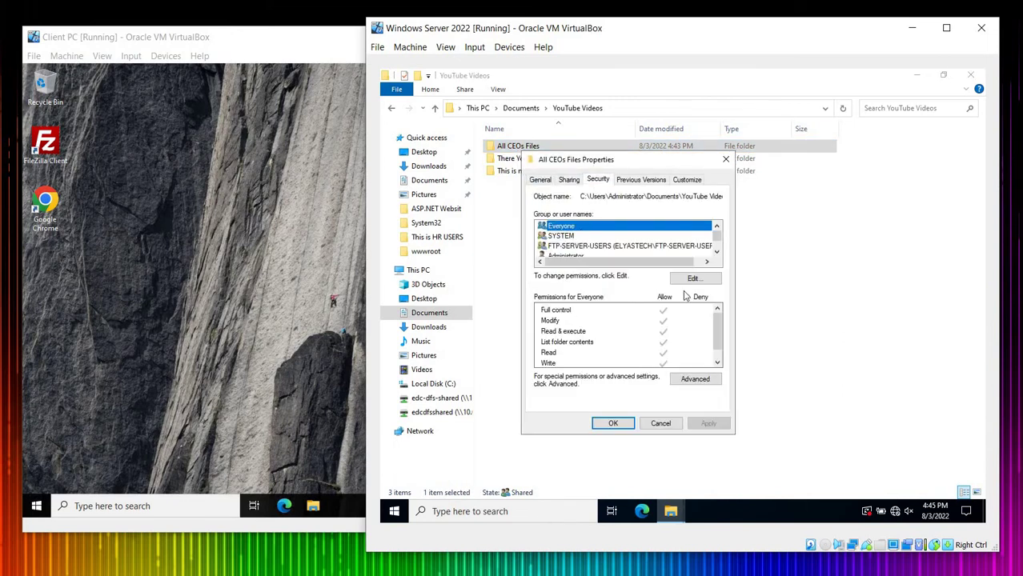
- Deny Everyone Full control on All CEOs Files, then review the other permission entries
click(693, 279)
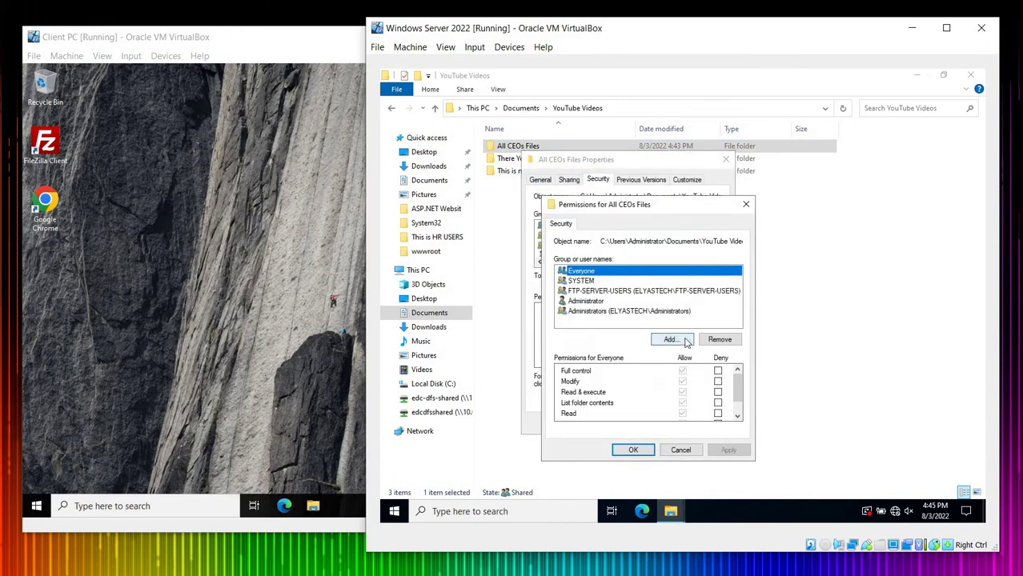
click(717, 371)
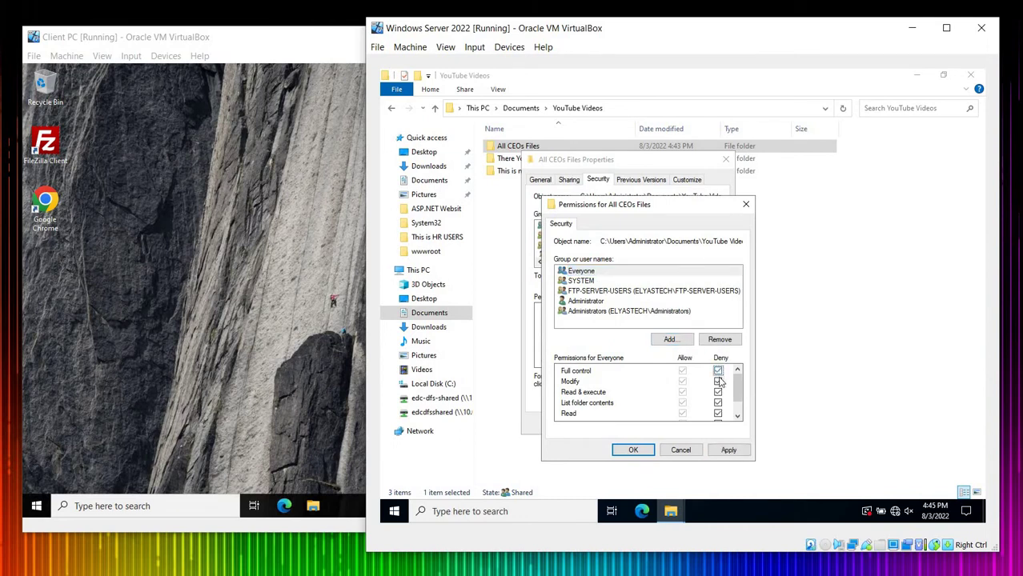
click(730, 450)
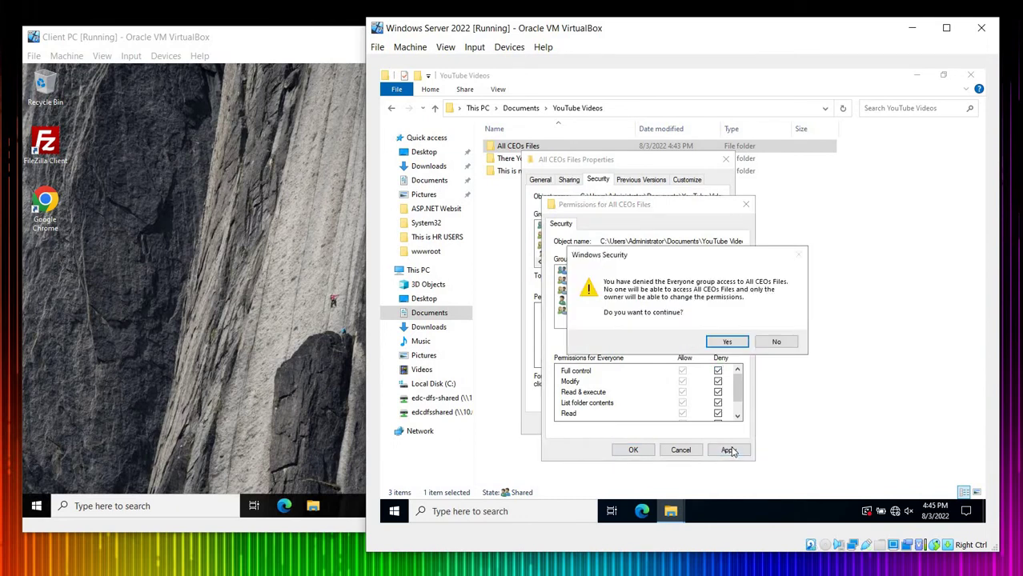
click(720, 342)
click(590, 291)
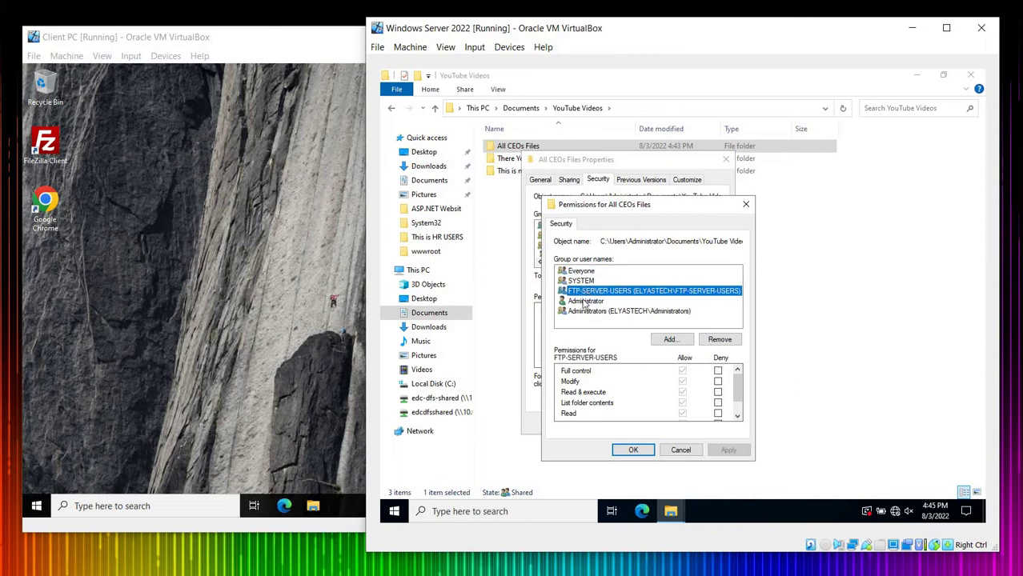
click(586, 303)
click(587, 311)
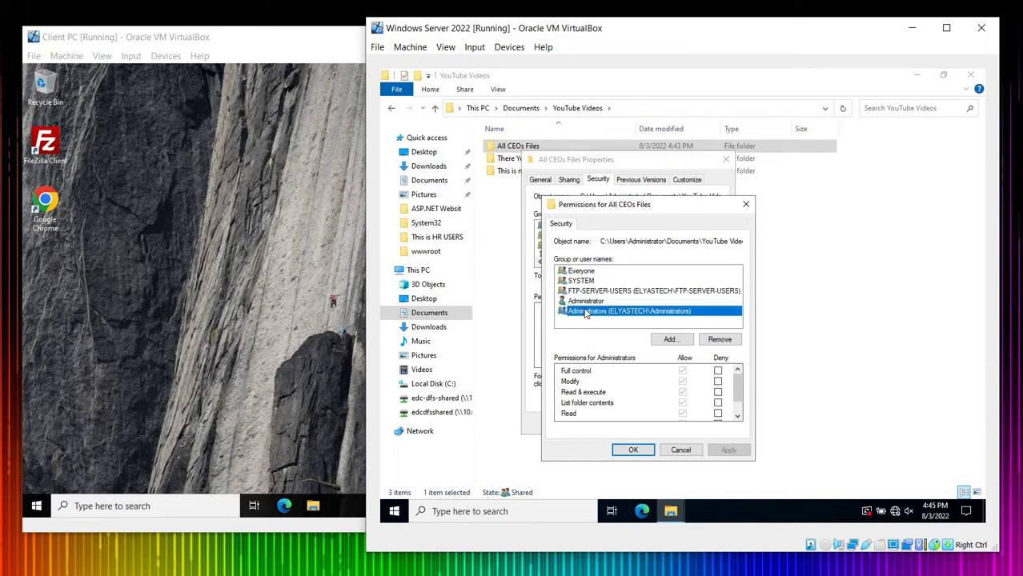
- Add the domain user with Full control; saving fails with access denied
click(670, 341)
text(john)
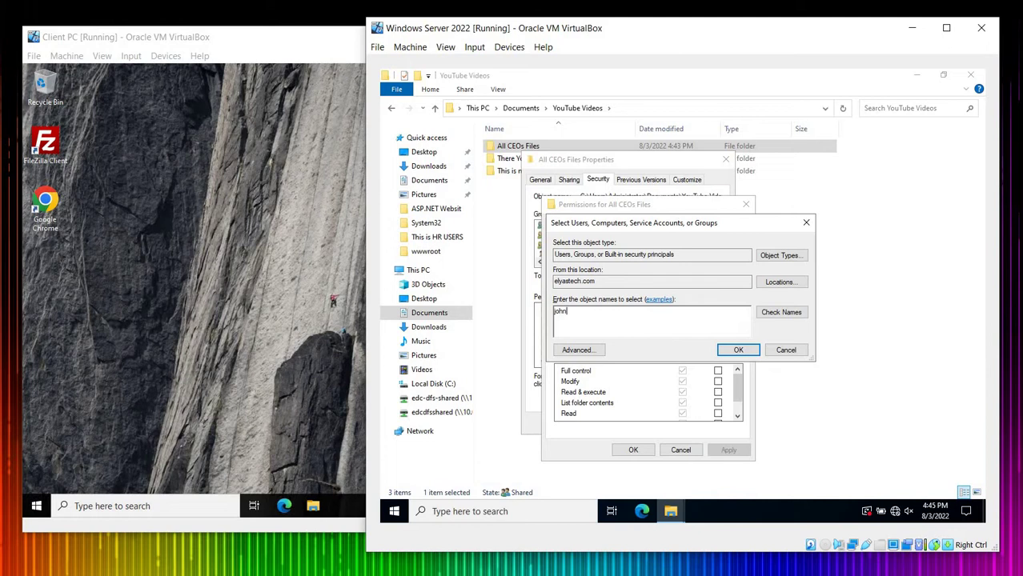
key(ctrl+k)
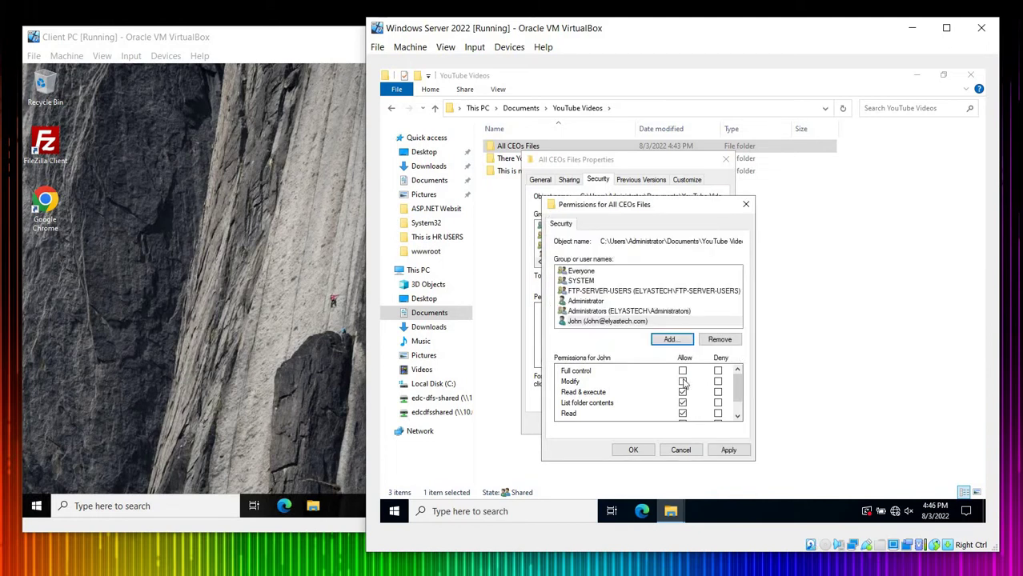
click(682, 371)
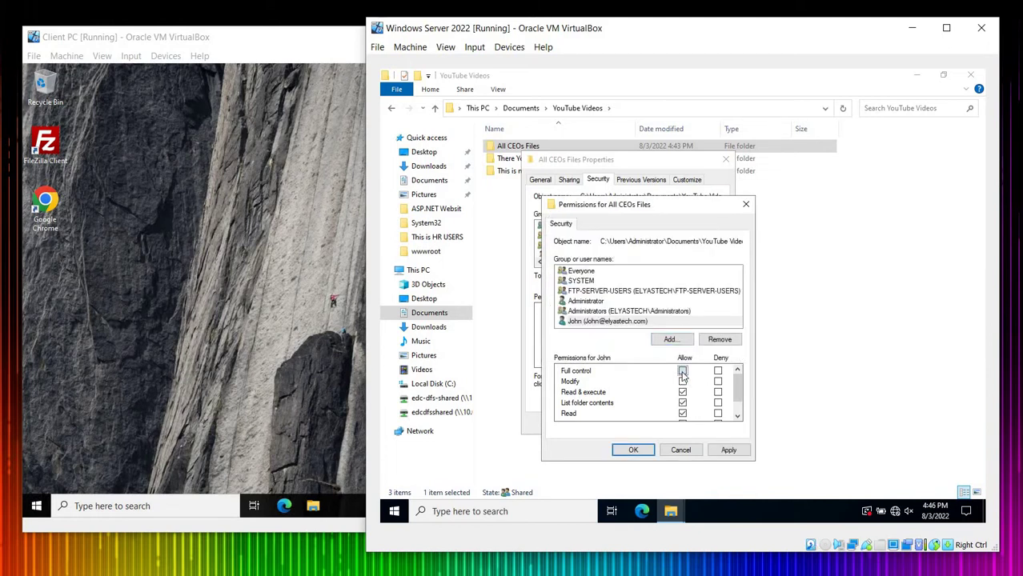
click(727, 450)
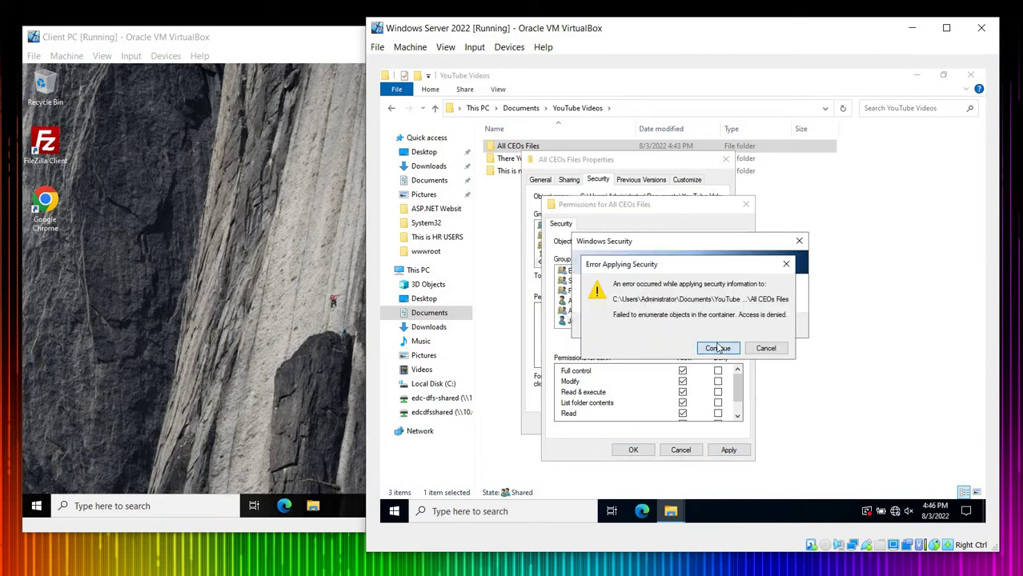
click(718, 349)
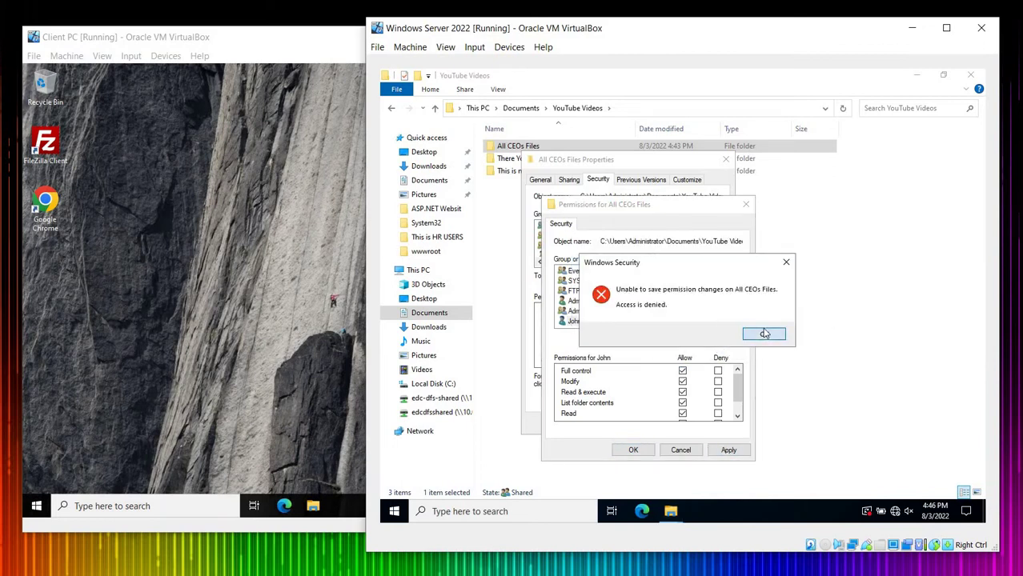
click(764, 334)
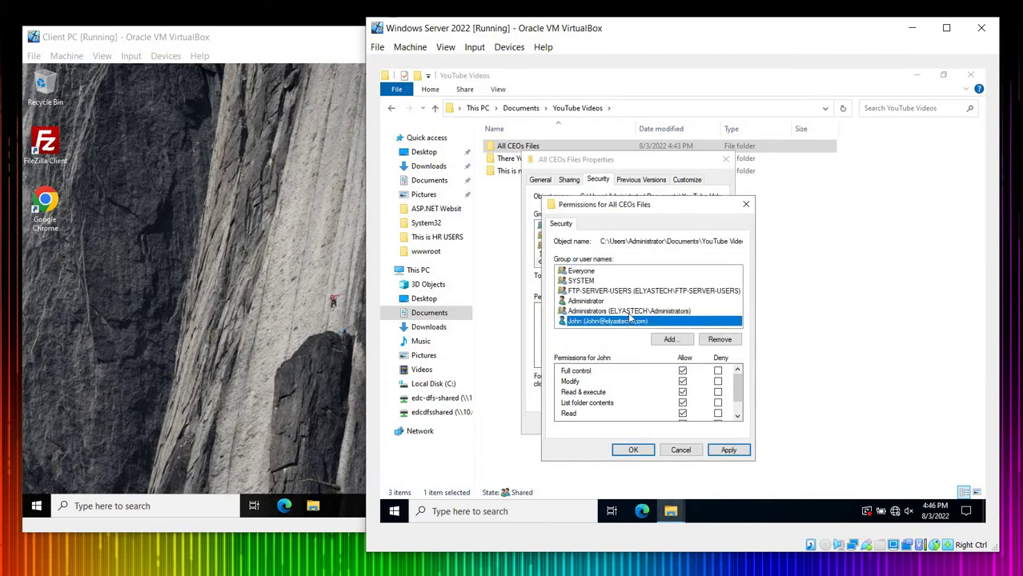
- Try removing Everyone from All CEOs Files, dismiss the warning, and apply
click(590, 273)
click(585, 322)
click(591, 273)
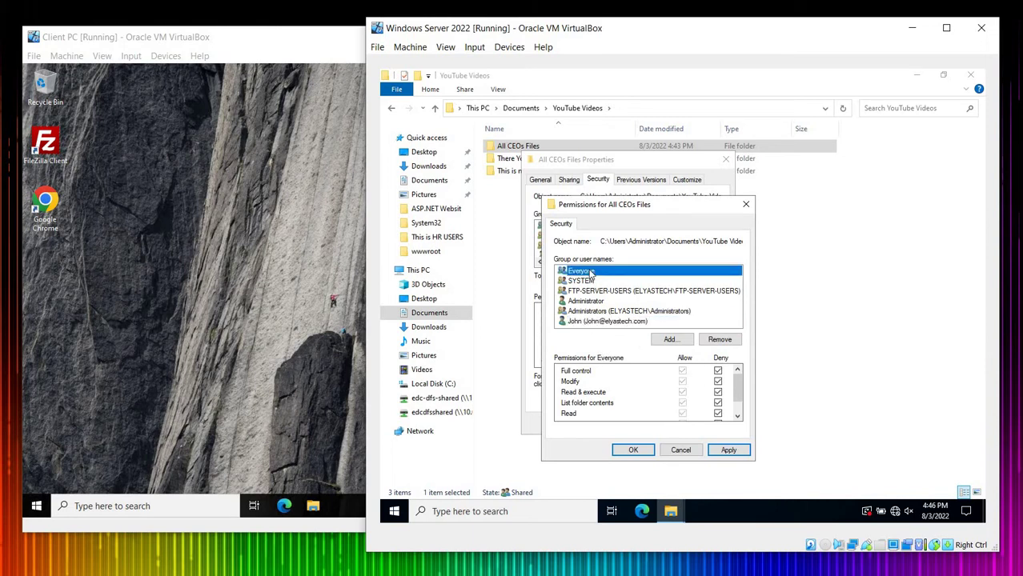
click(718, 343)
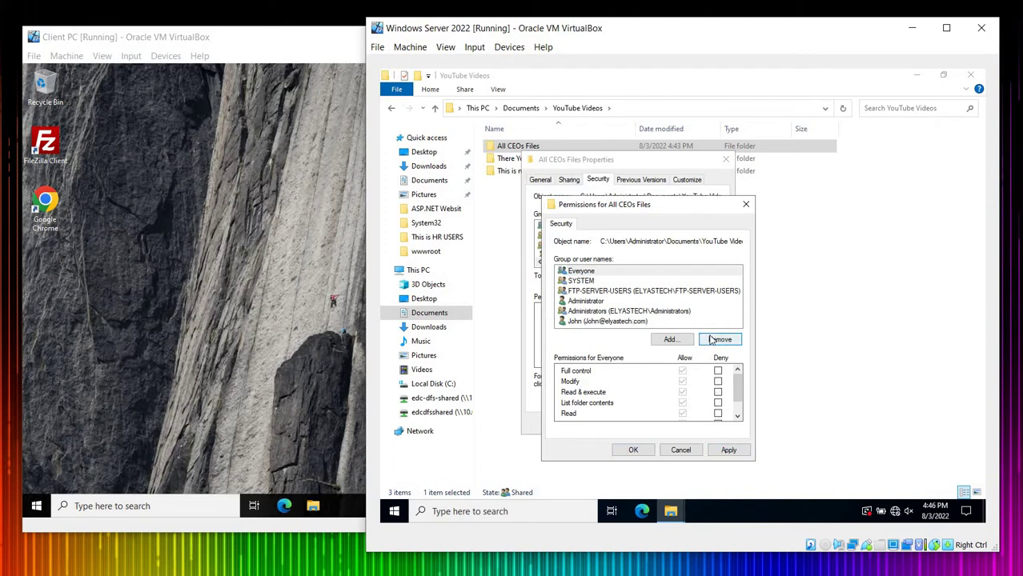
click(582, 273)
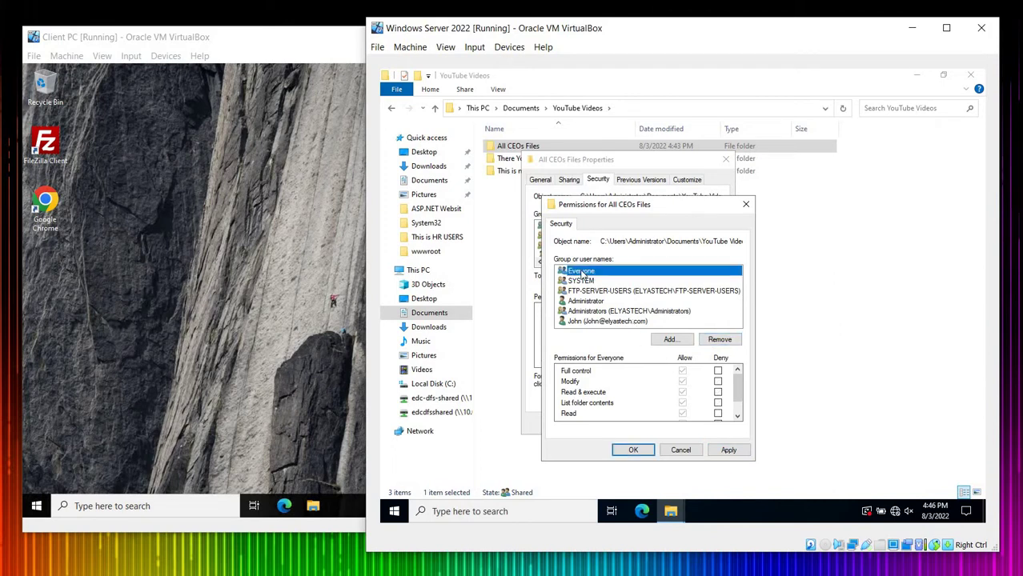
click(718, 343)
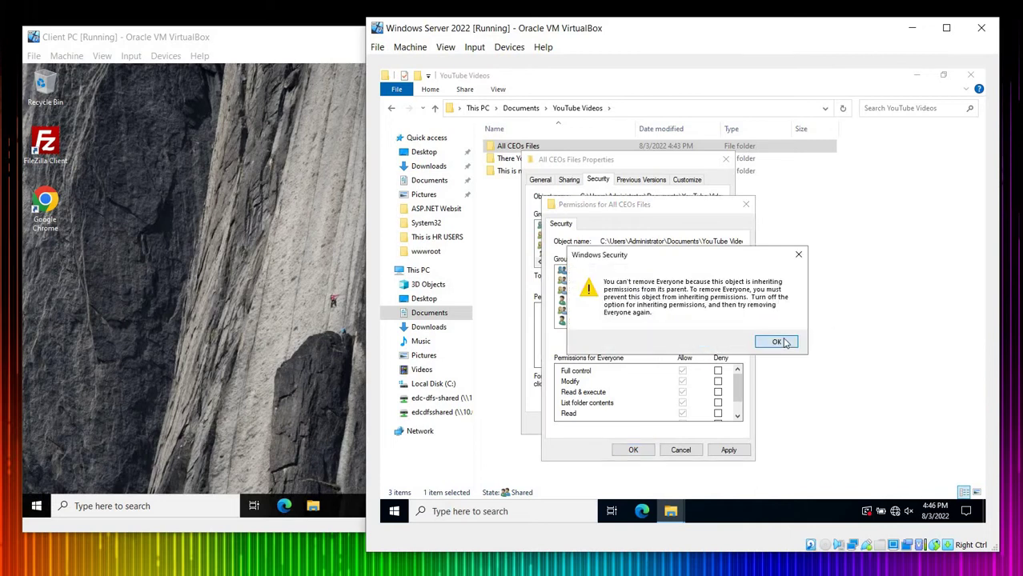
click(775, 342)
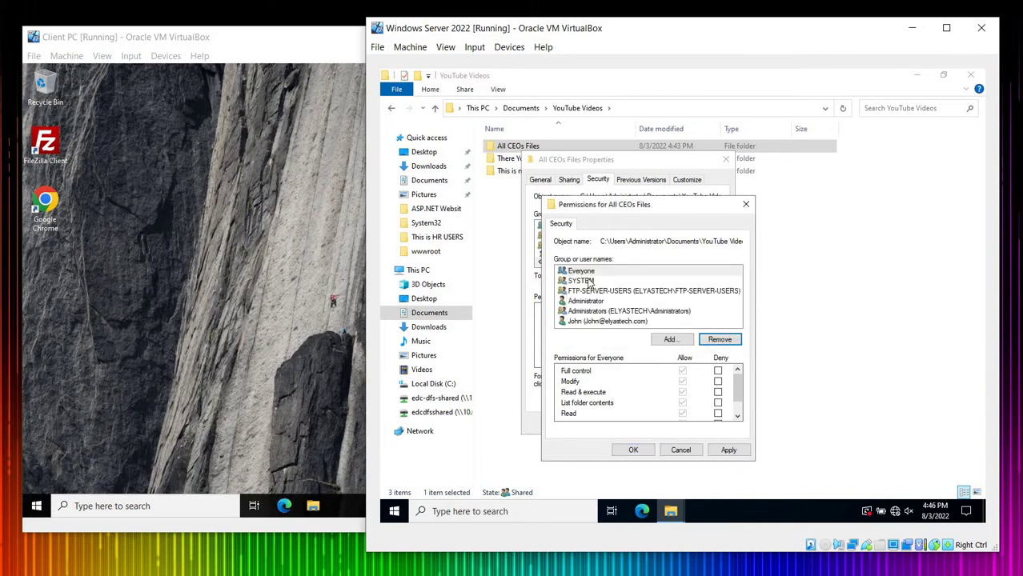
click(583, 322)
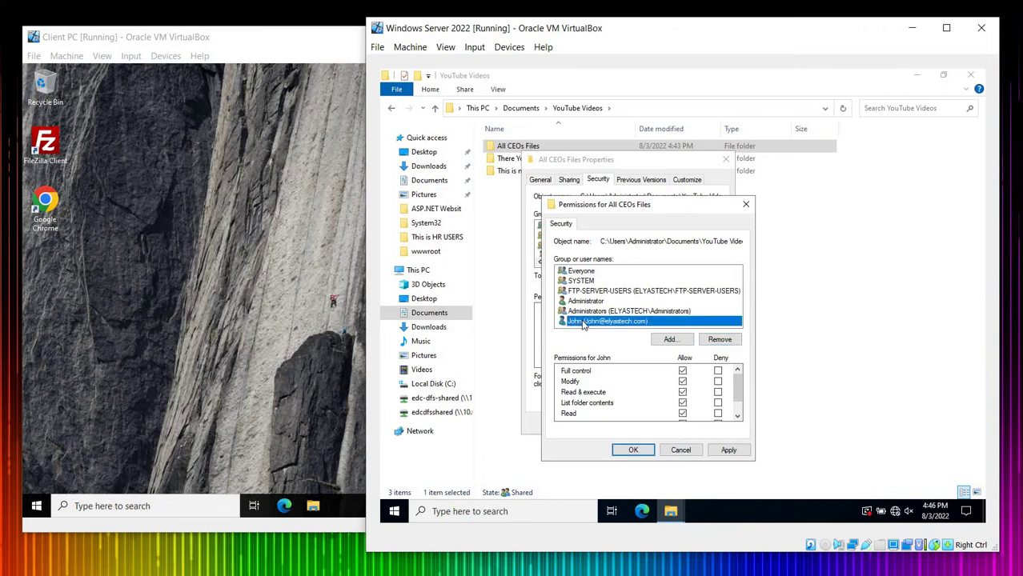
click(729, 450)
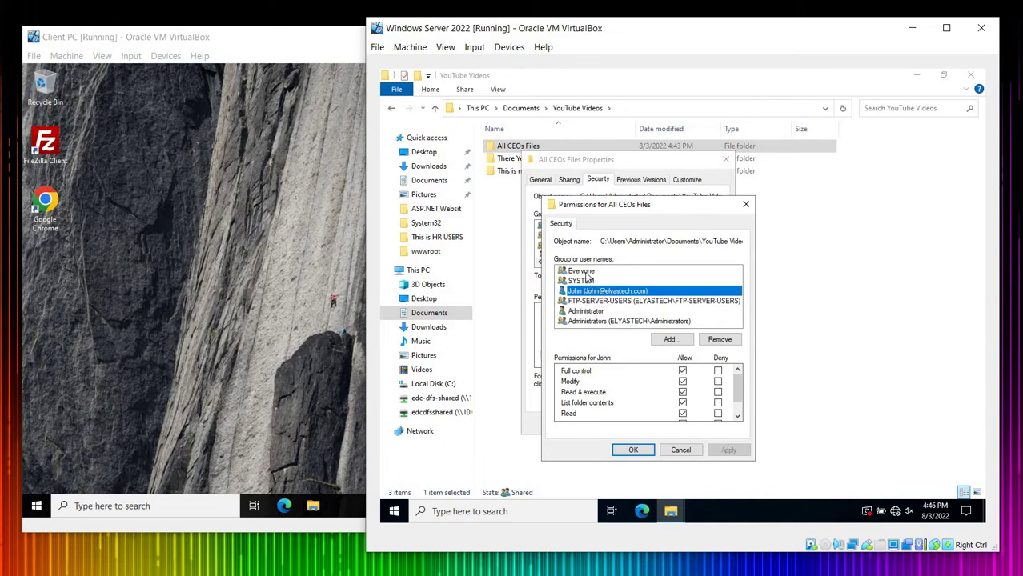
- Toggle Everyone's Deny Read and Write boxes, clear them, and cancel the editor
click(584, 273)
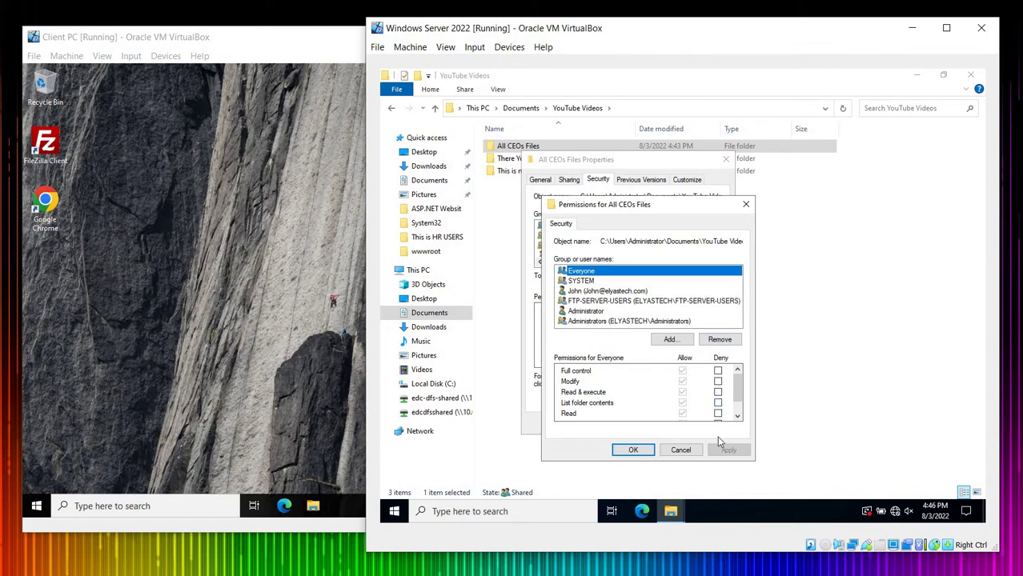
scroll(718, 410, down, 1)
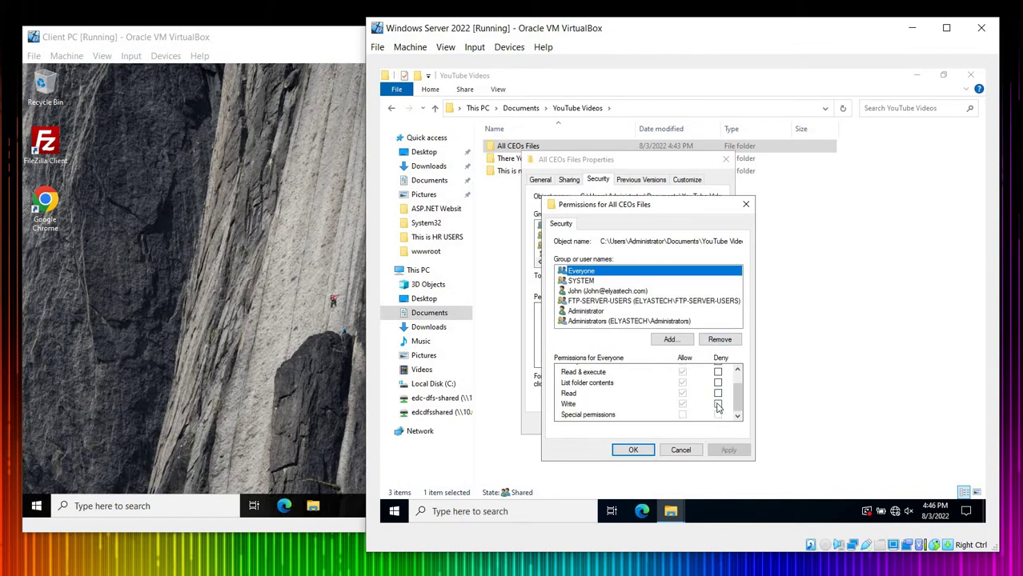
click(718, 393)
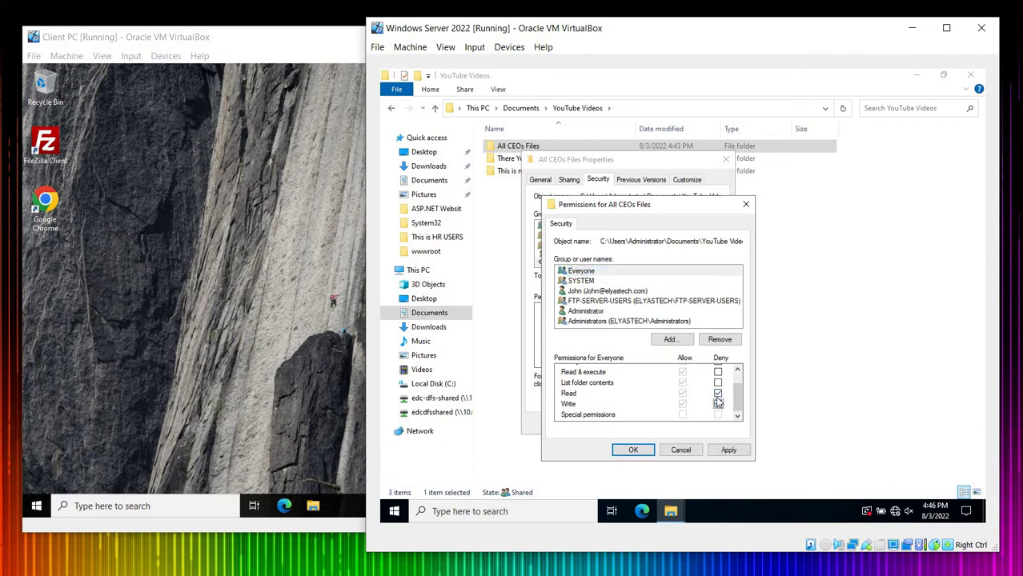
click(718, 403)
click(718, 394)
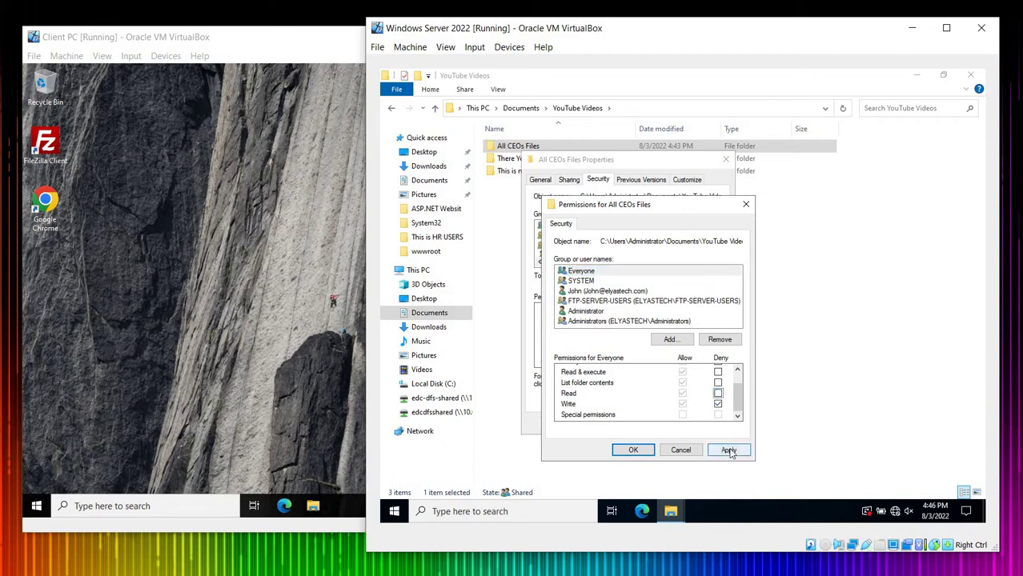
click(718, 404)
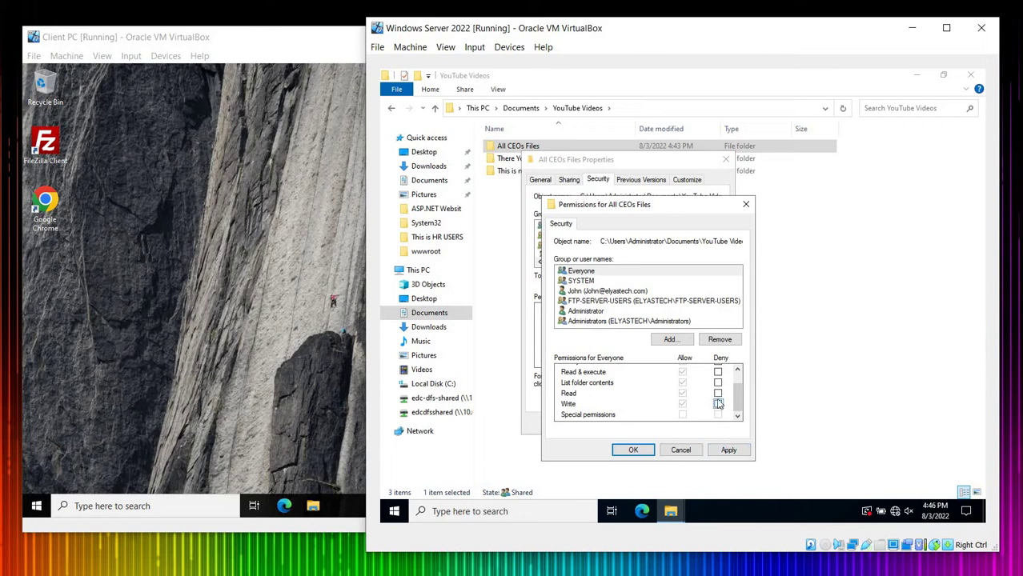
click(718, 393)
click(718, 394)
click(681, 450)
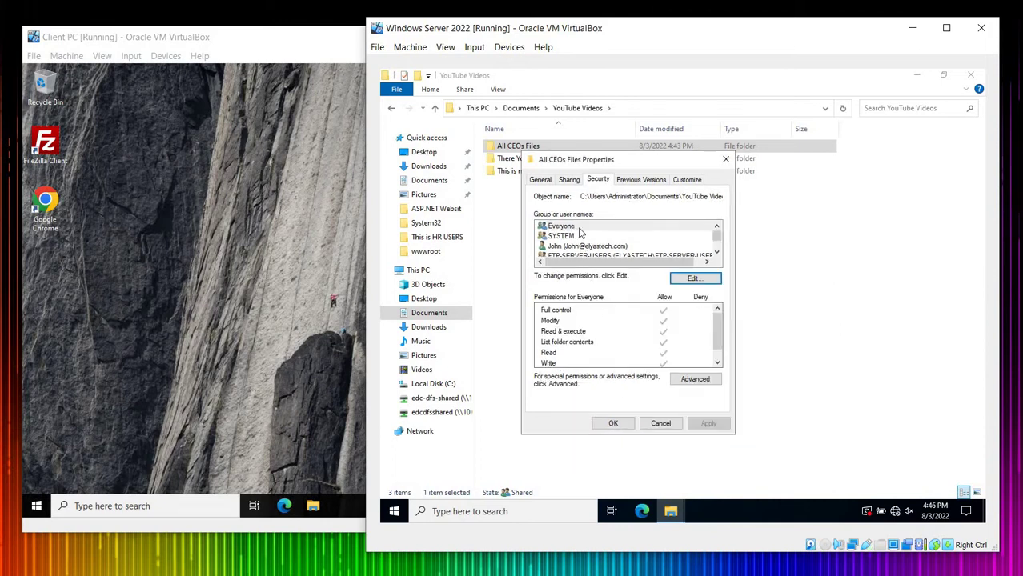
click(696, 380)
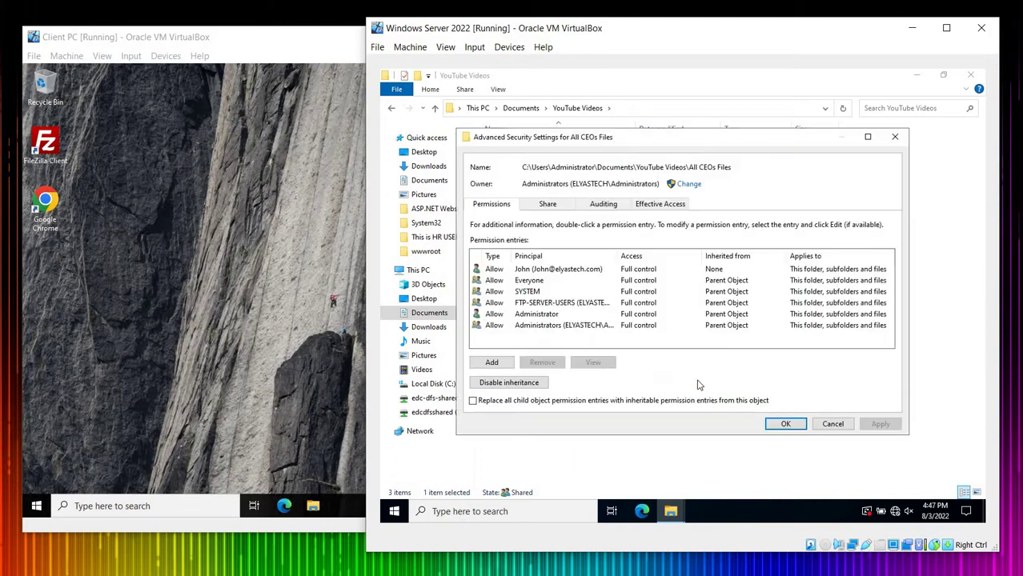
click(534, 284)
click(545, 366)
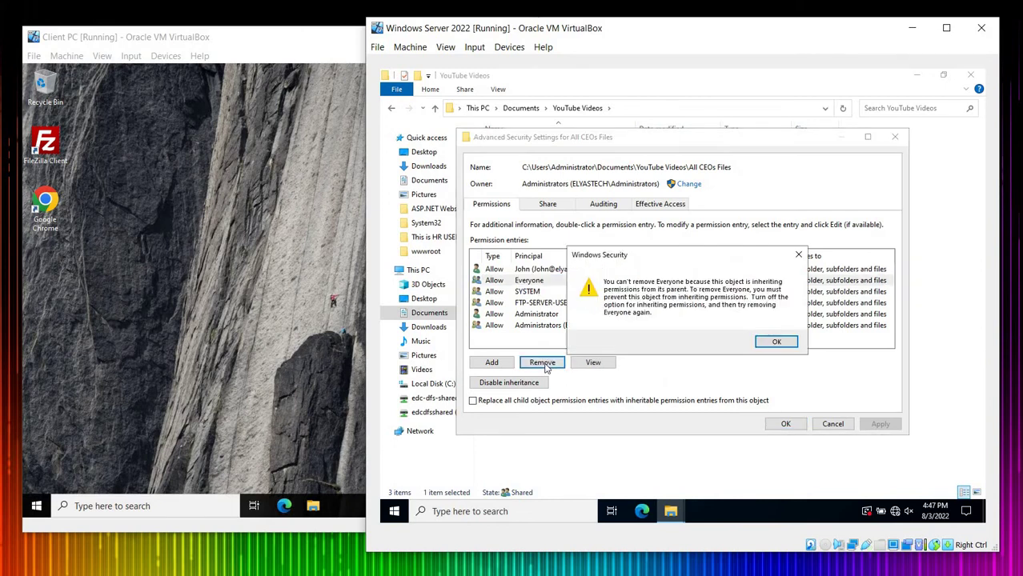
click(777, 343)
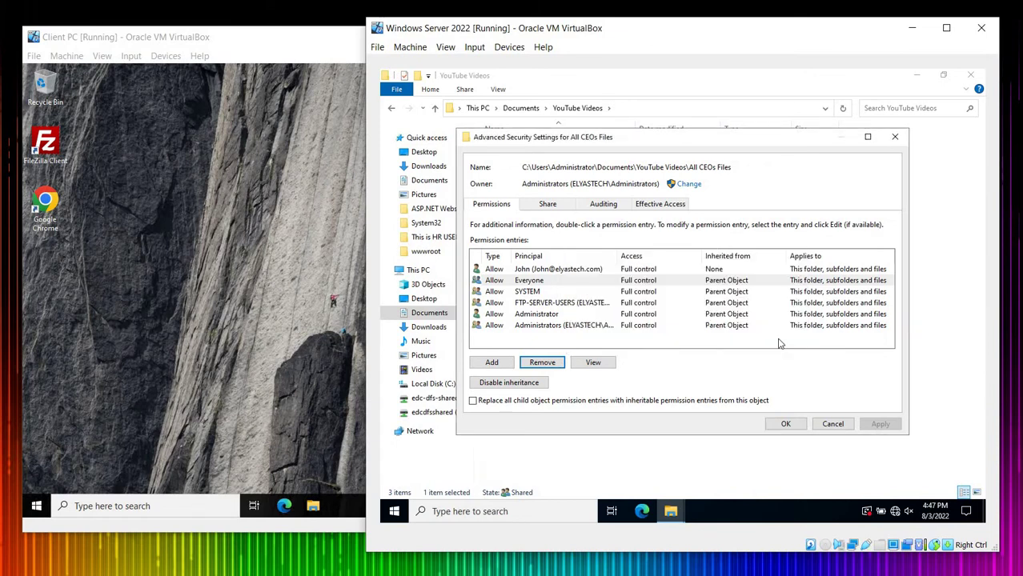
click(833, 423)
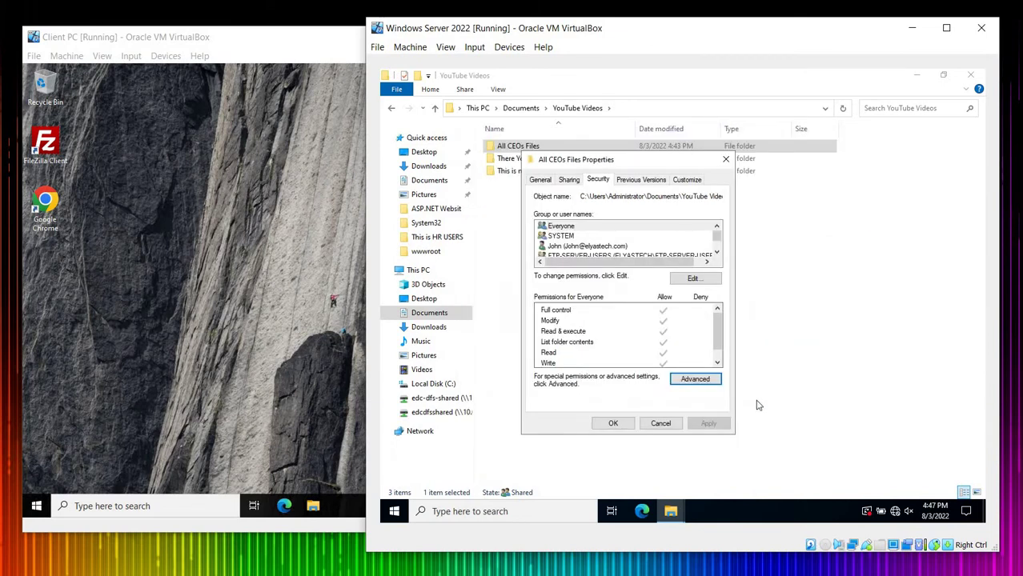
- Close All CEOs Files' properties and display the YouTube Videos folder's Security tab
click(660, 423)
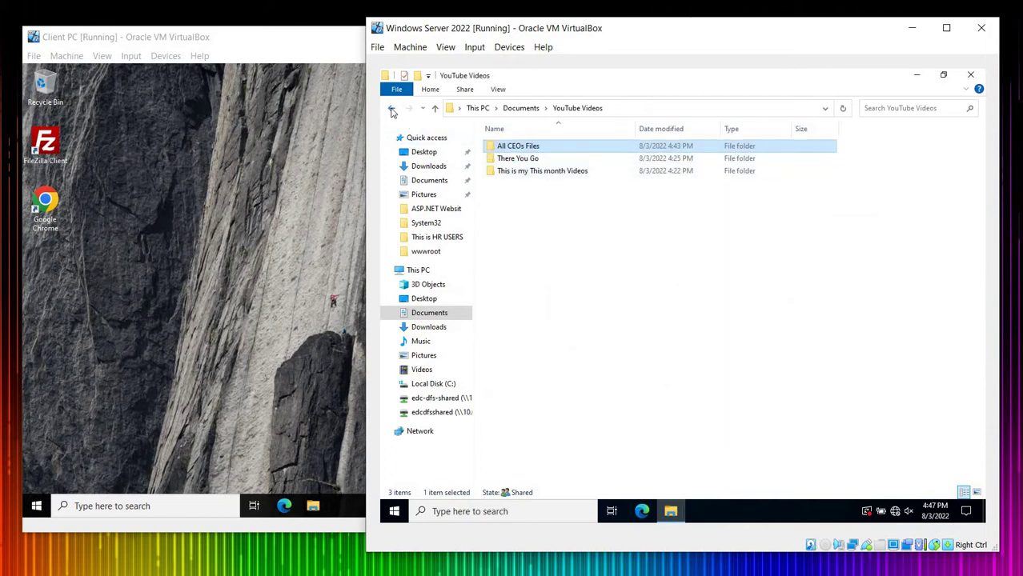
click(392, 109)
right_click(502, 174)
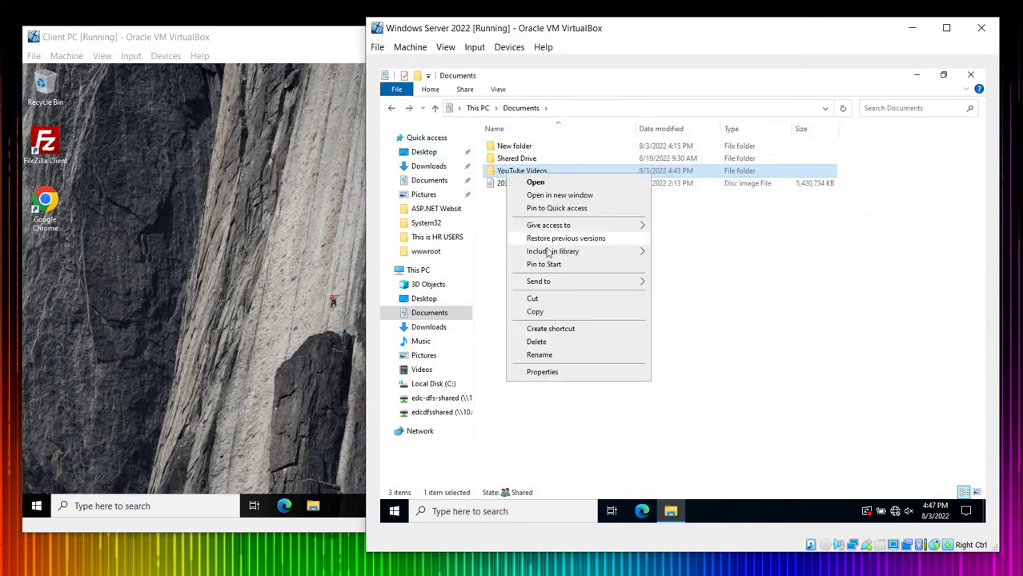
click(542, 373)
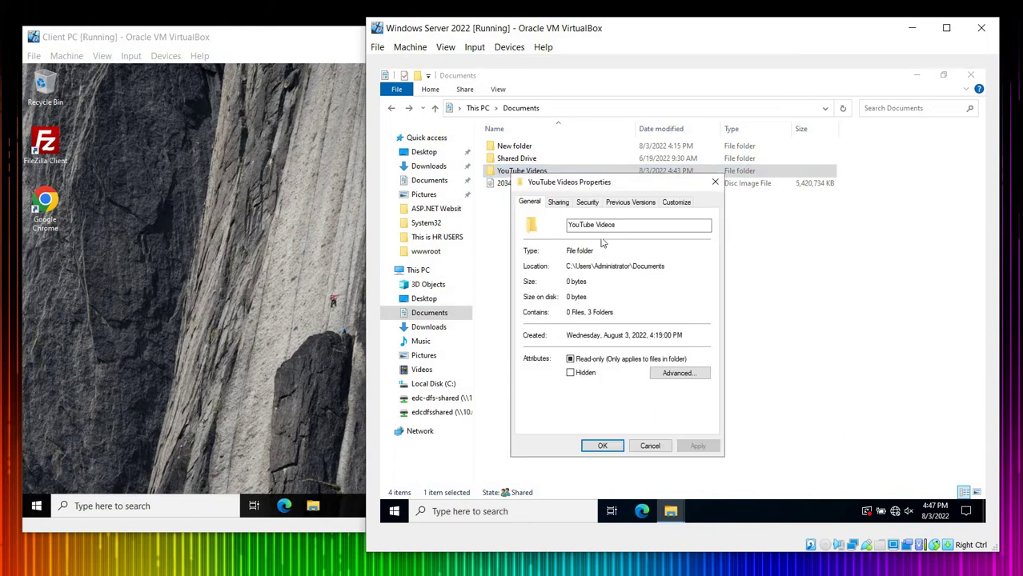
click(588, 206)
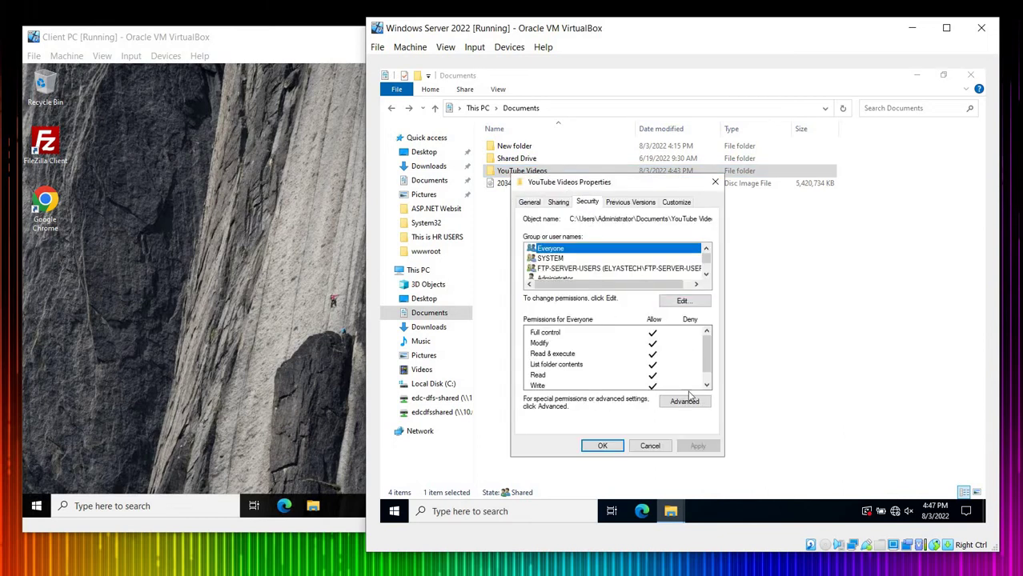
- Remove Everyone from the YouTube Videos permissions, apply, and close the dialogs
click(693, 302)
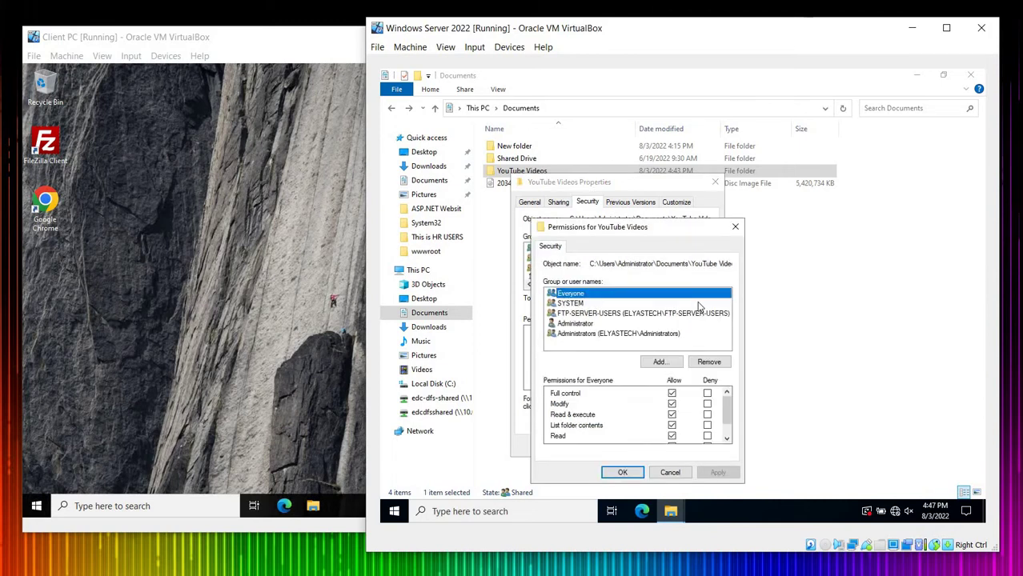
click(709, 361)
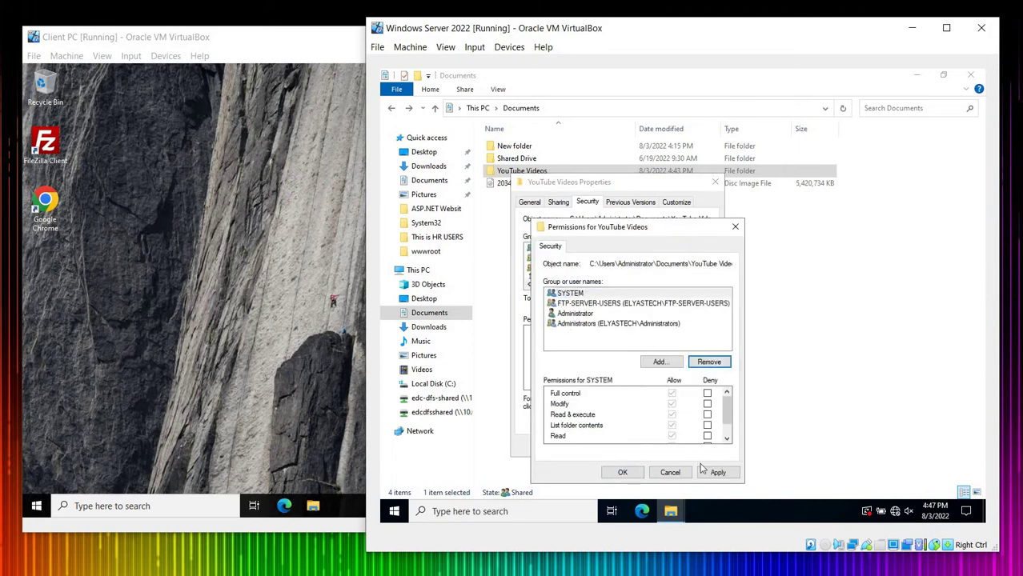
click(716, 473)
click(624, 472)
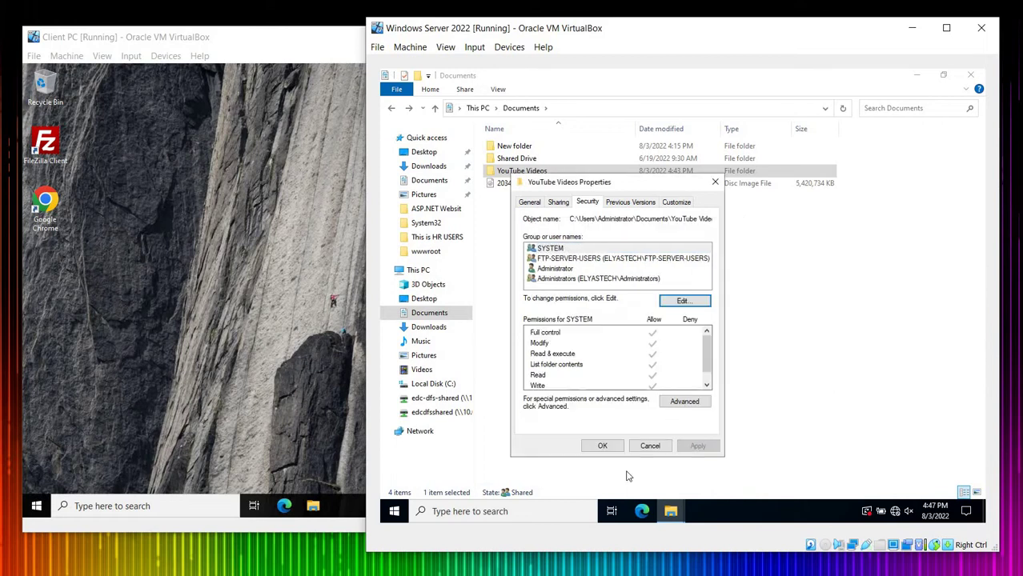
click(602, 446)
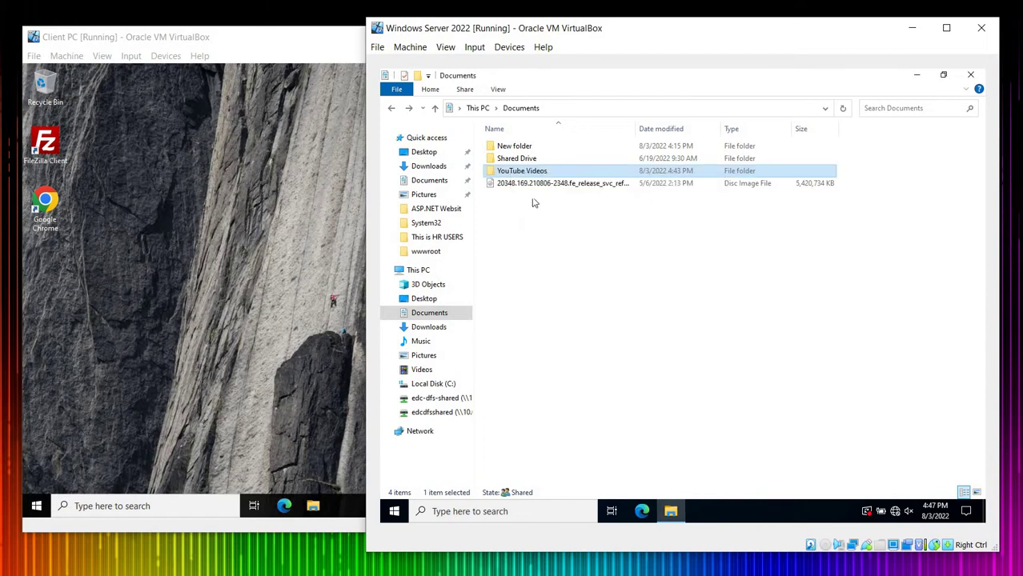
- Open YouTube Videos and edit All CEOs Files' permissions via Properties > Security
double_click(522, 172)
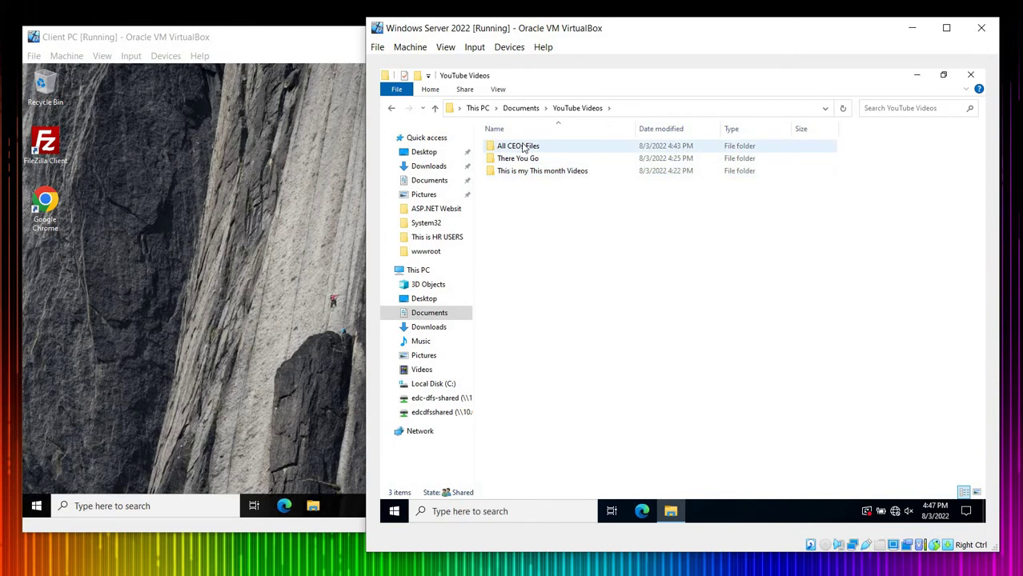
right_click(523, 150)
click(566, 348)
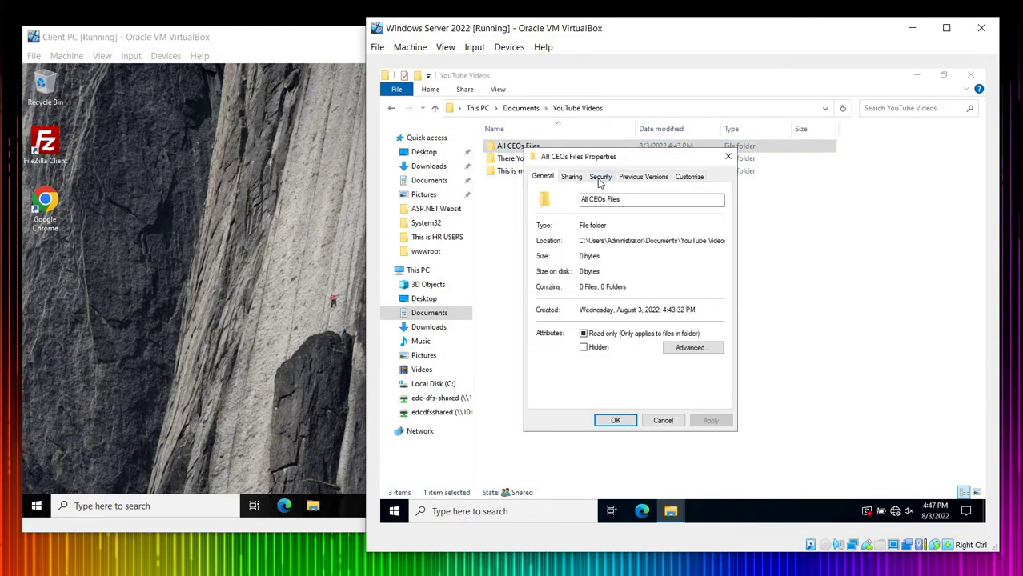
click(599, 178)
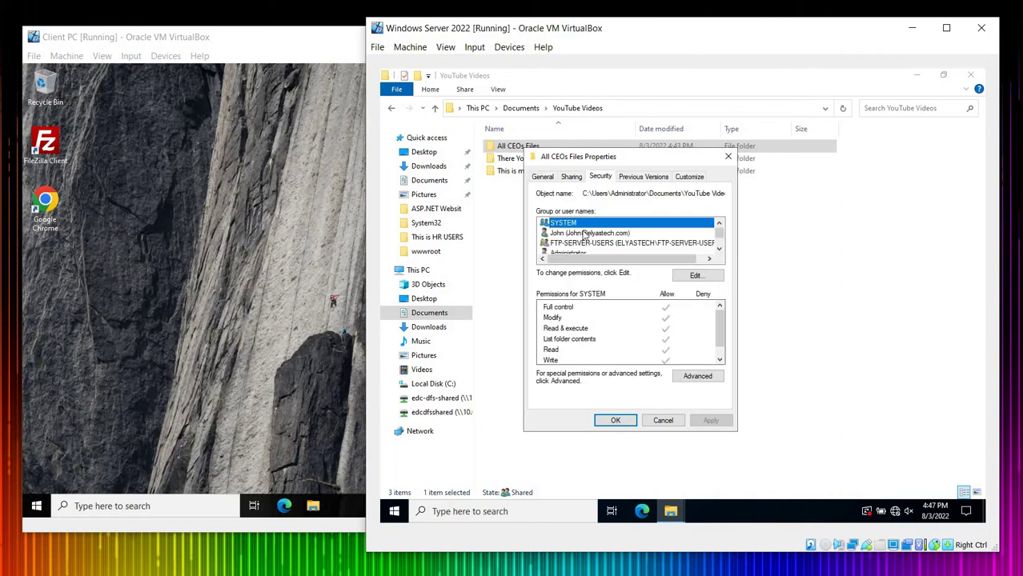
click(692, 274)
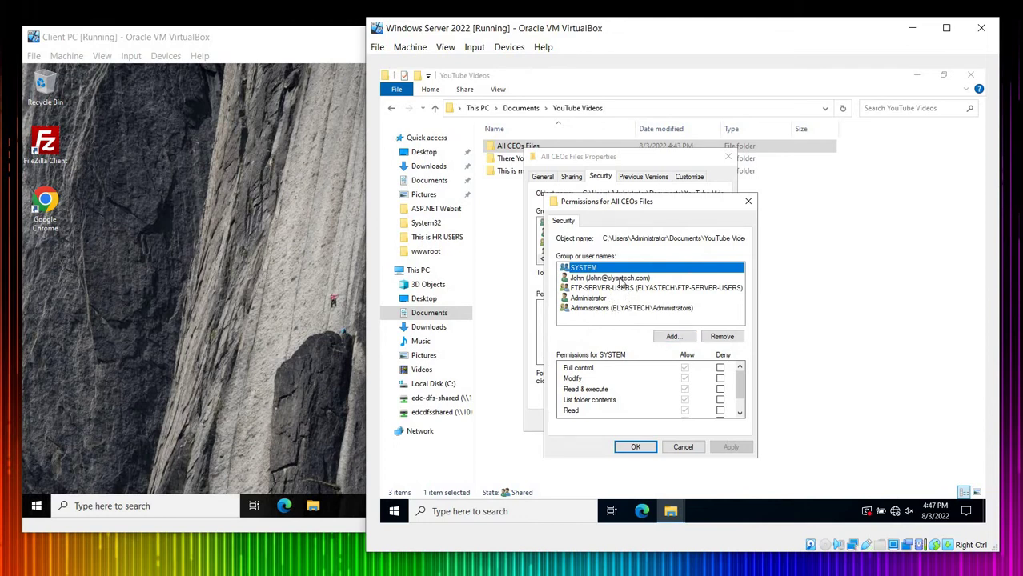
- Deny FTP-SERVER-USERS Full control on All CEOs Files and accept the deny warning
click(617, 278)
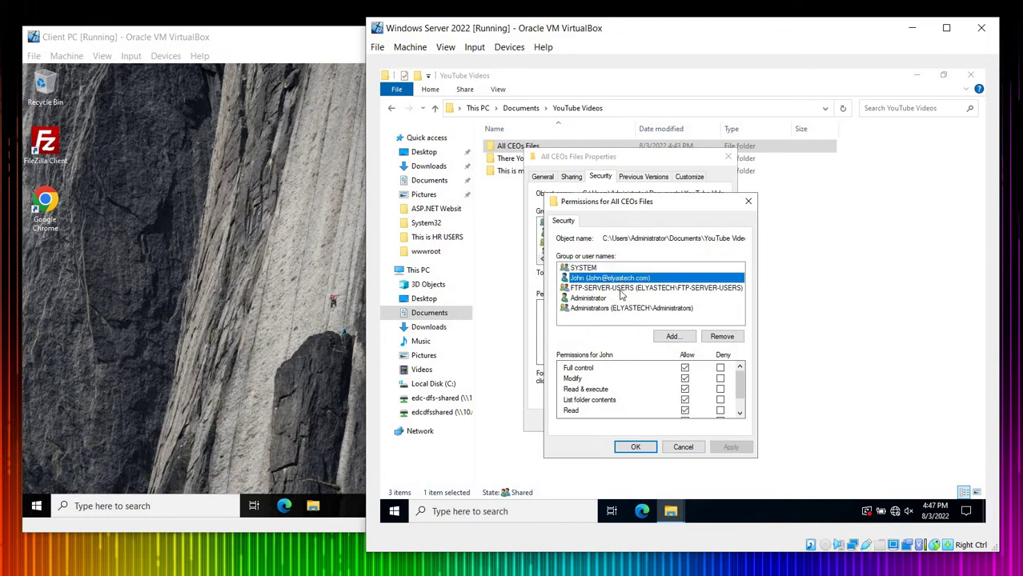
click(621, 290)
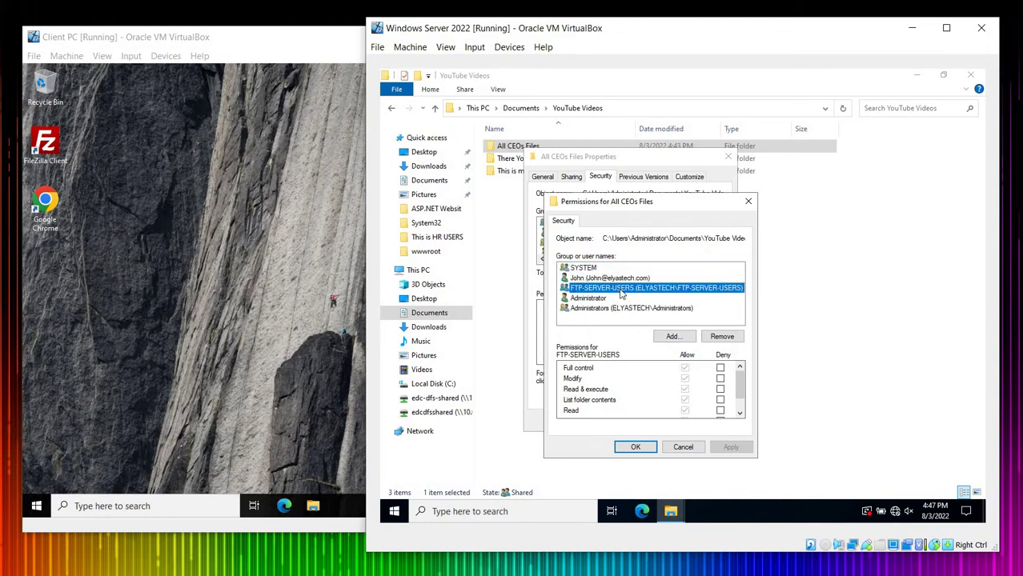
click(719, 367)
click(731, 447)
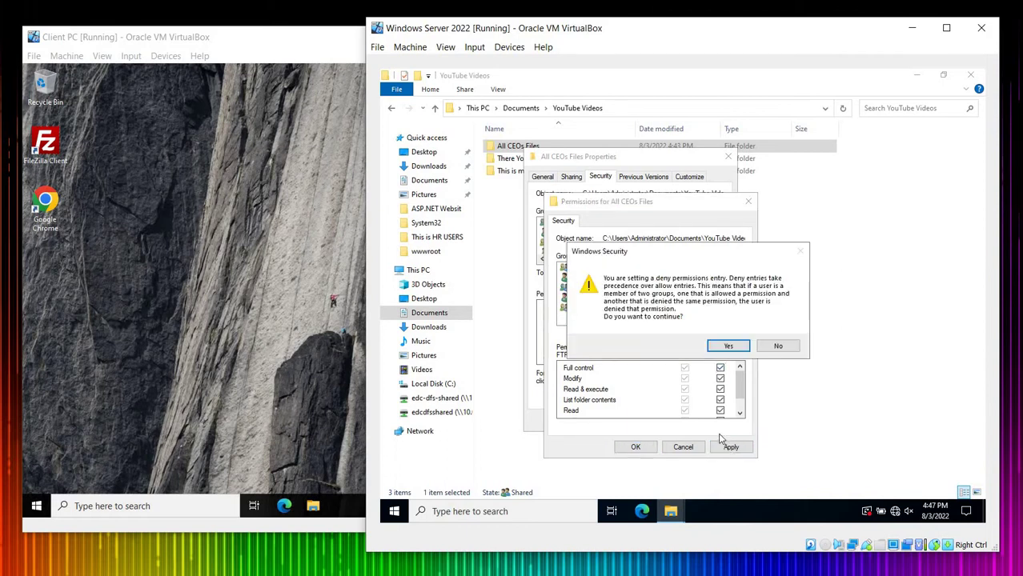
click(729, 349)
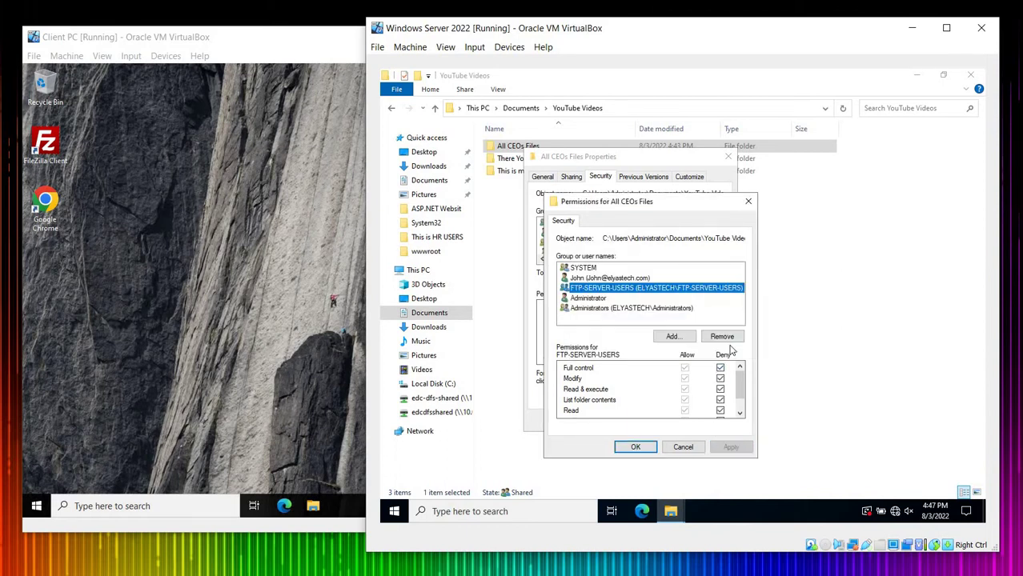
- Review the Administrator, Administrators and domain user entries, then close both dialogs
click(593, 301)
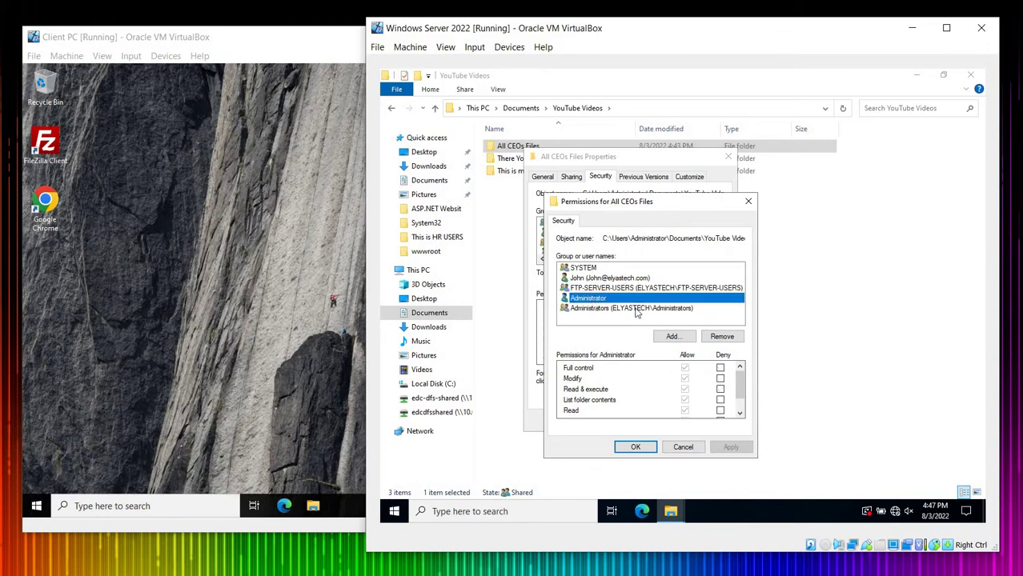
click(636, 310)
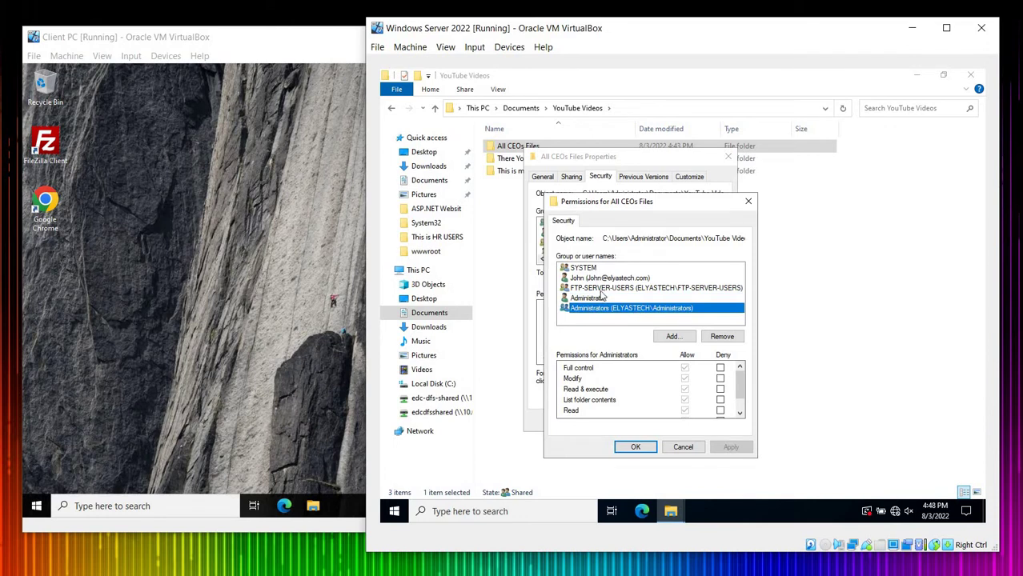
click(600, 297)
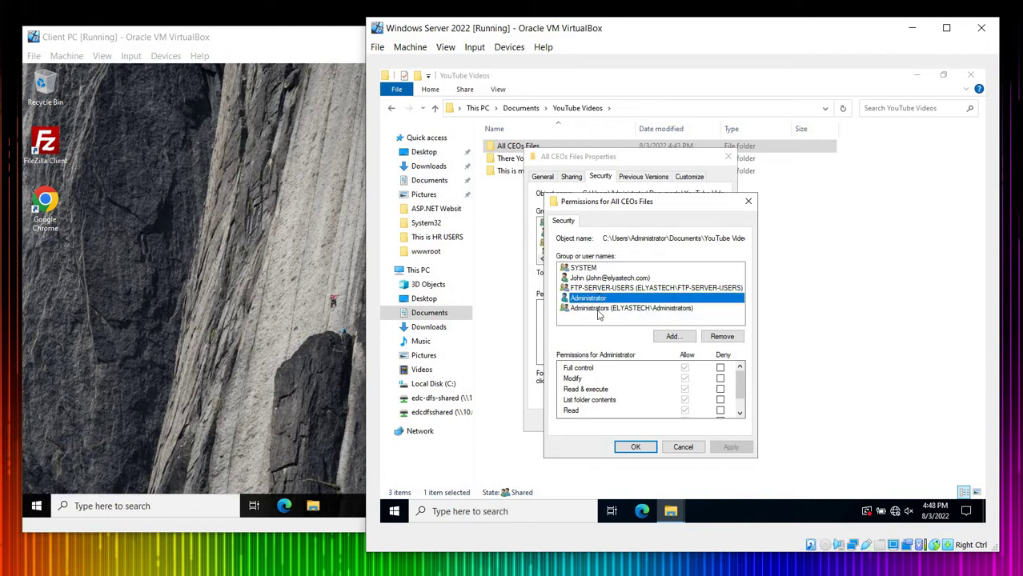
click(599, 310)
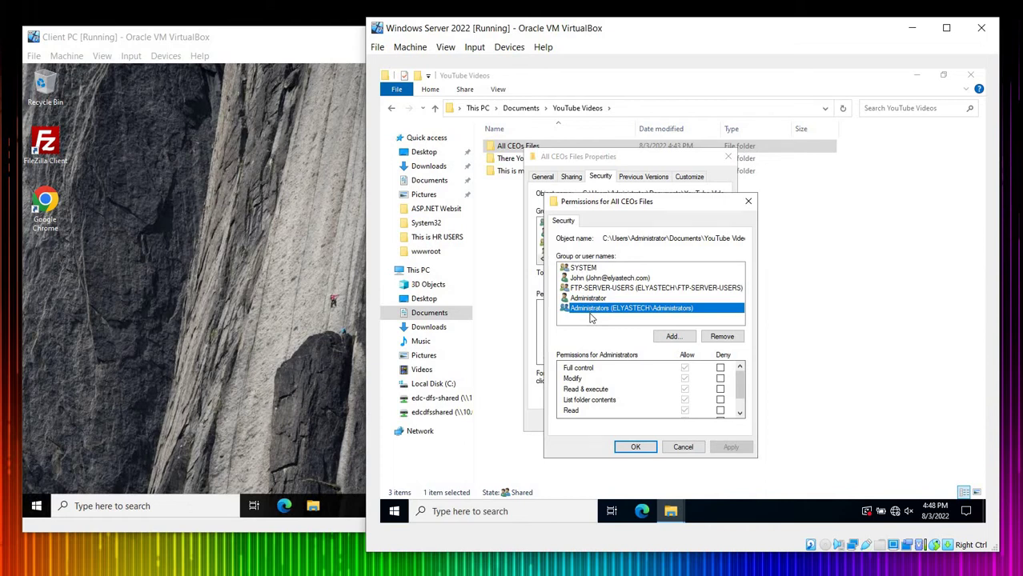
click(587, 299)
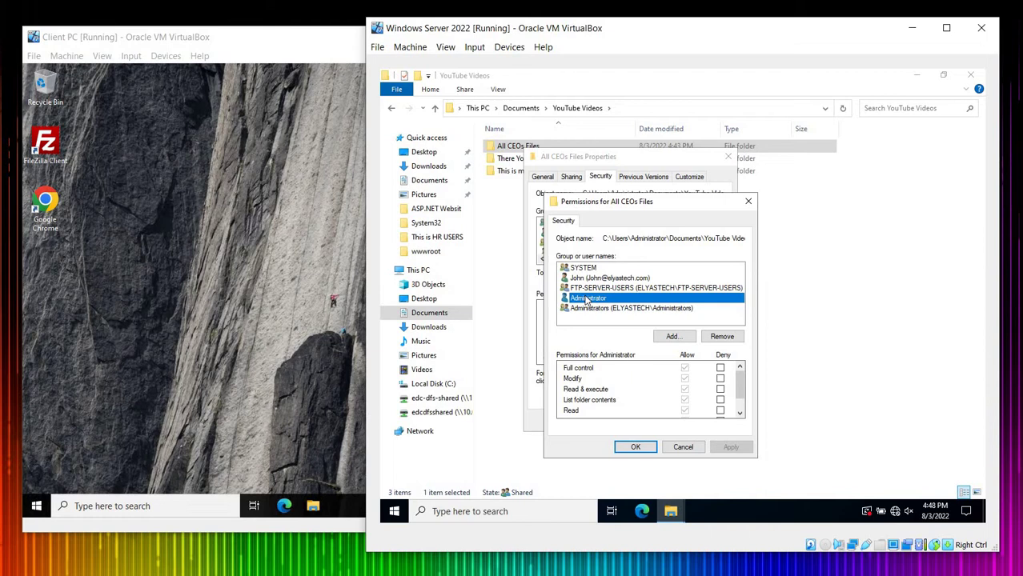
click(585, 279)
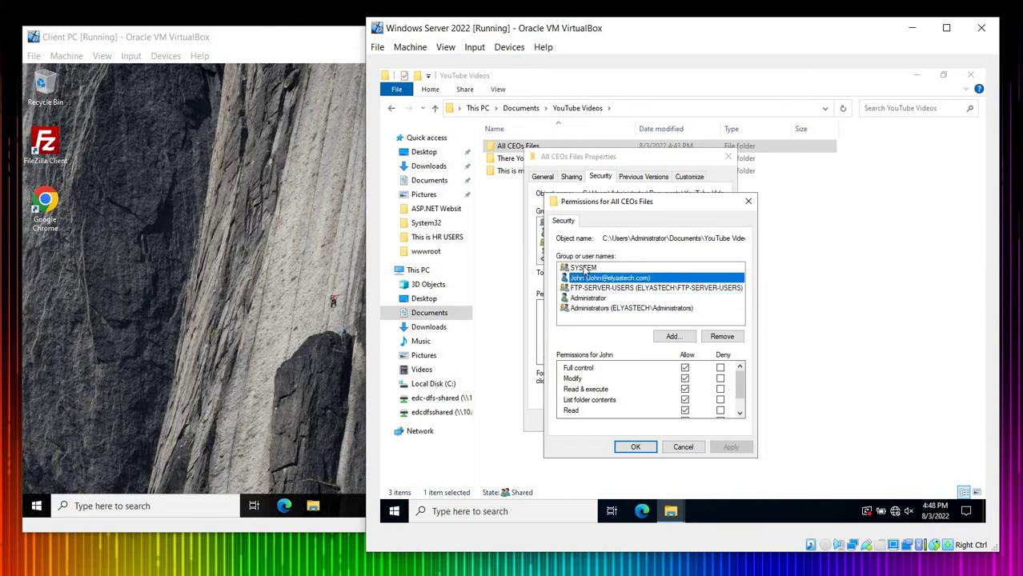
click(635, 447)
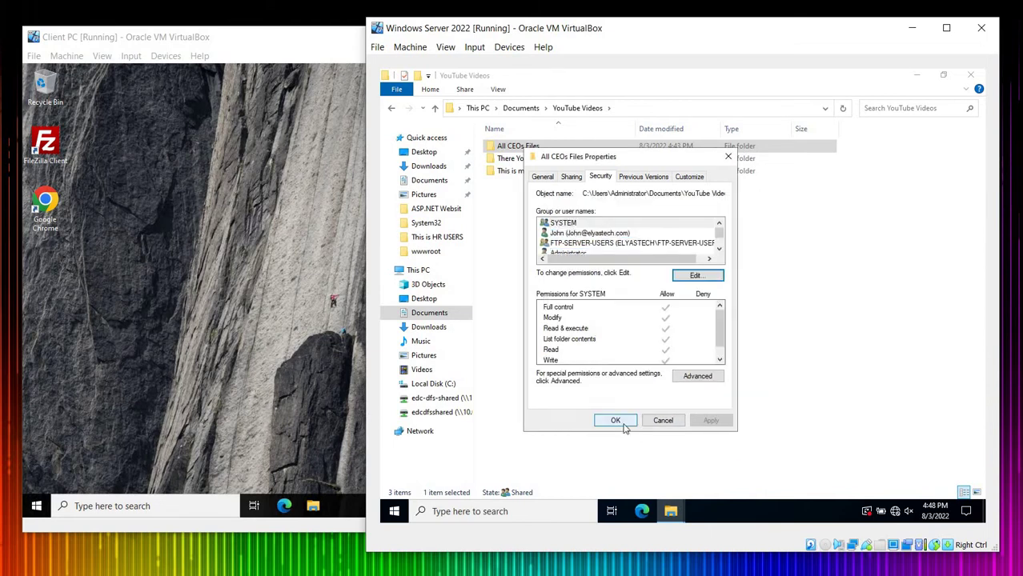
click(621, 424)
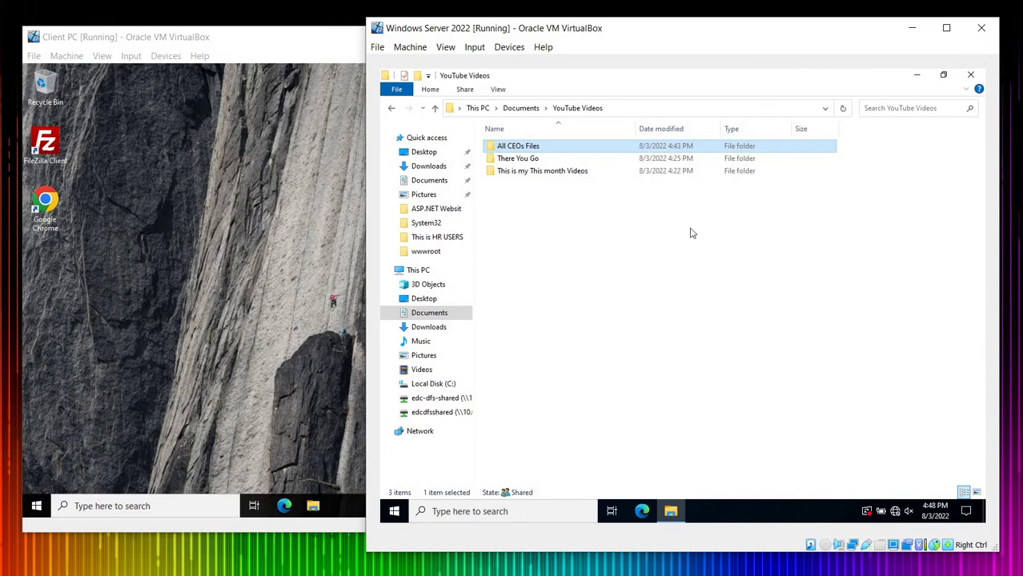
- On the Client PC, browse \\10.0.2.15 and open YouTube Videos > All CEOs Files
click(967, 81)
click(105, 390)
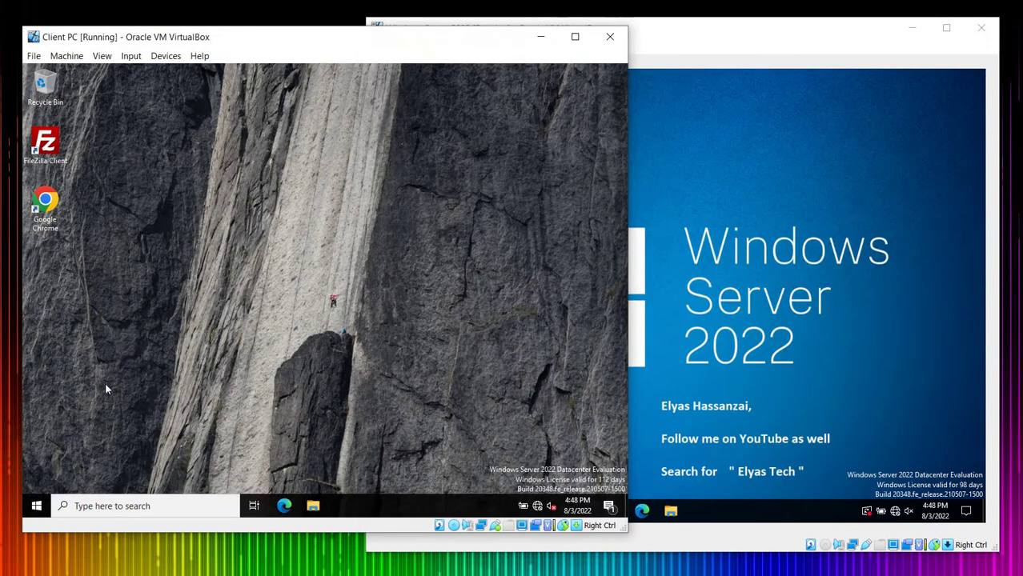
key(super+r)
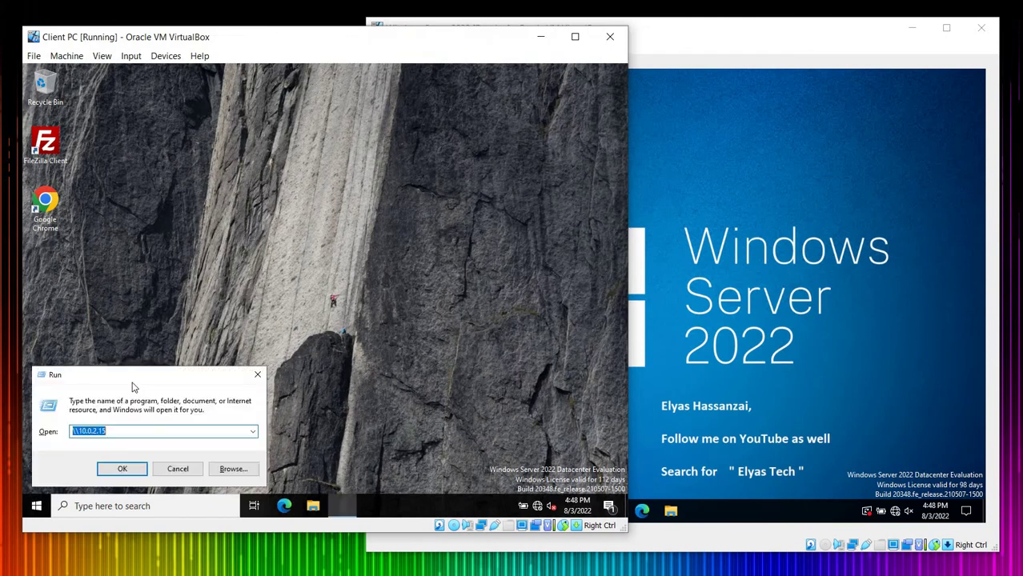
key(Return)
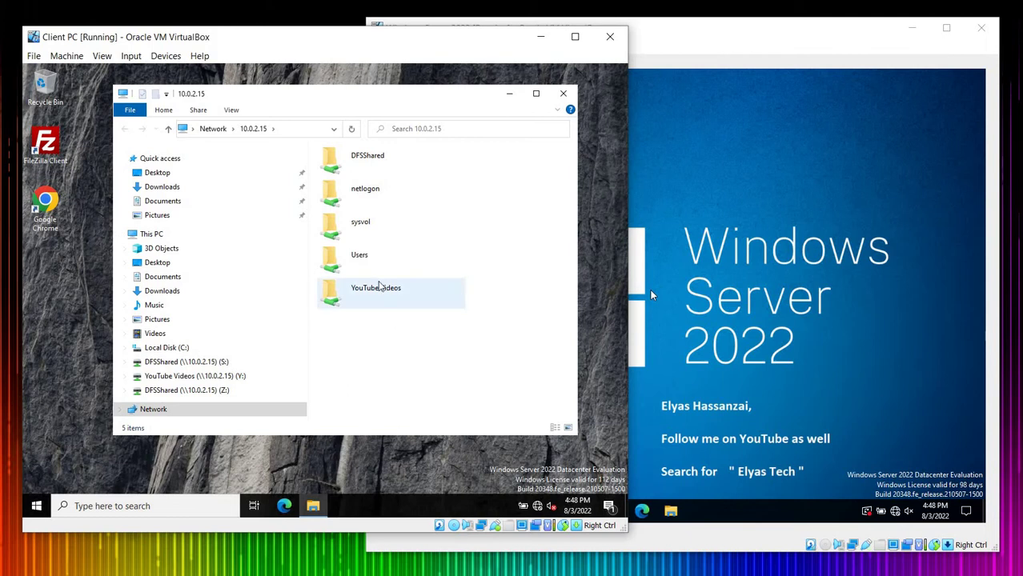
click(371, 297)
double_click(370, 297)
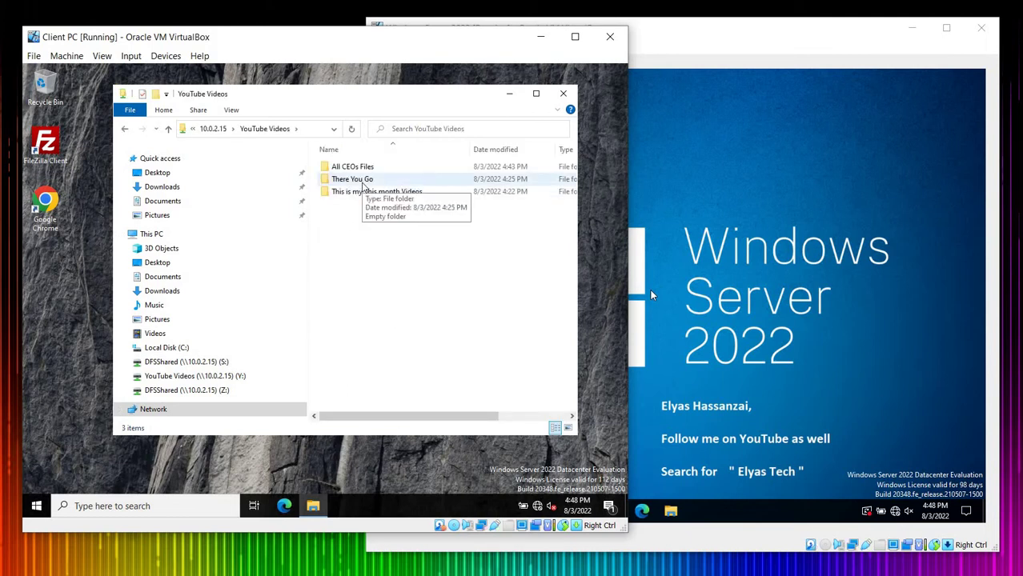
double_click(356, 167)
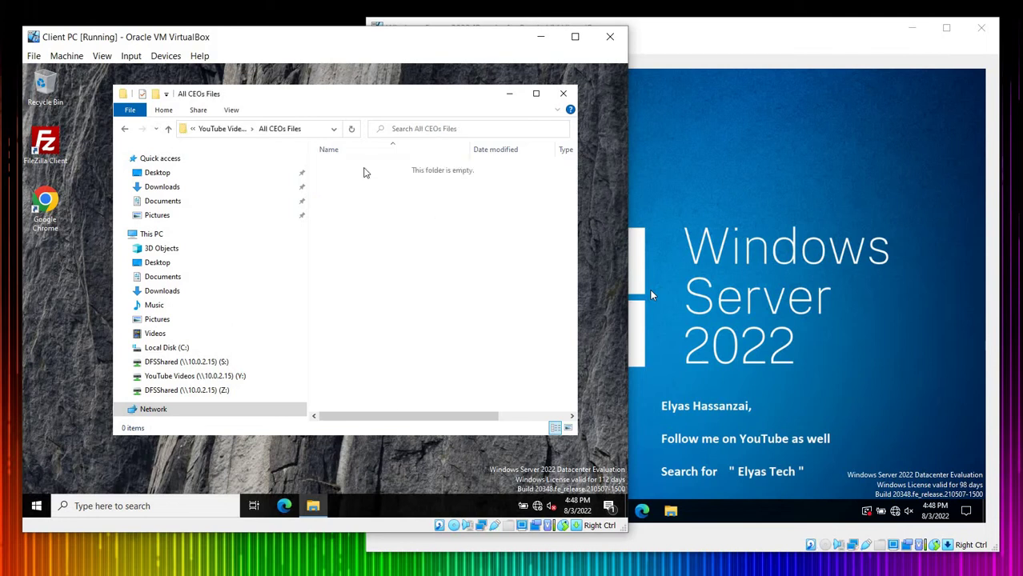
- Create a new folder named 'New folder' inside All CEOs Files
right_click(332, 207)
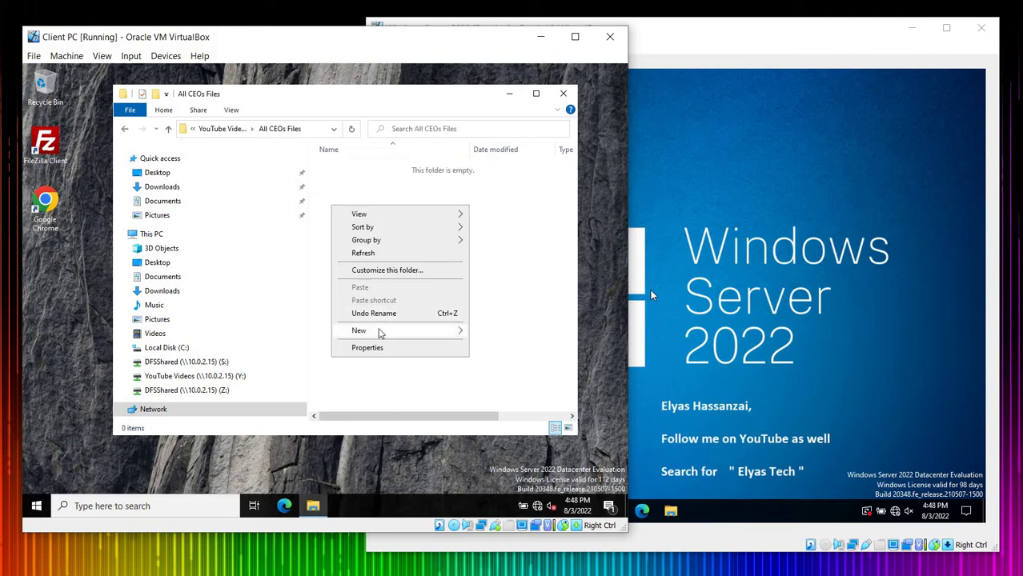
mouse_move(380, 330)
click(516, 333)
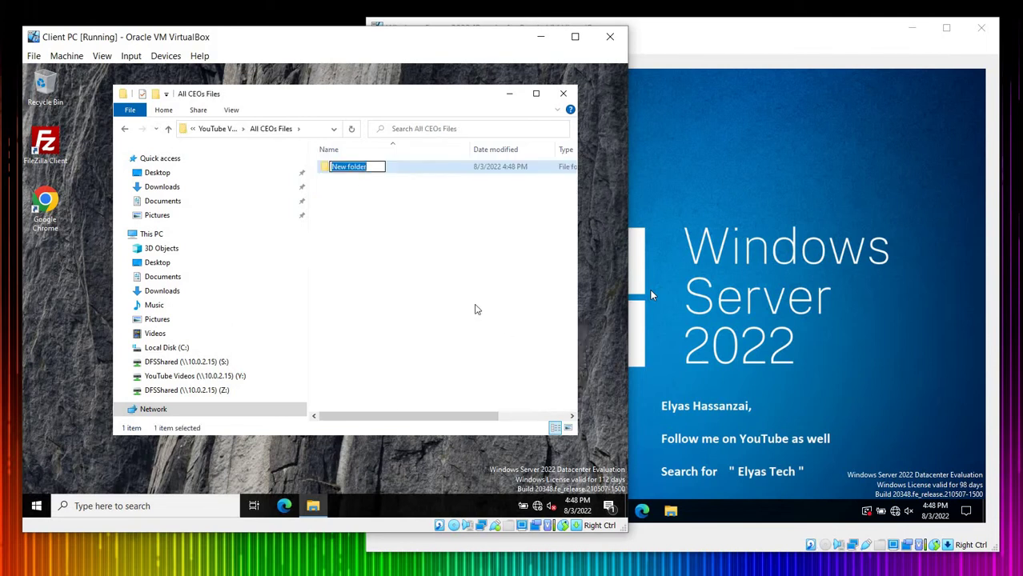
- Switch to the Windows Server VM and open Active Directory Users and Computers from Server Manager
click(35, 507)
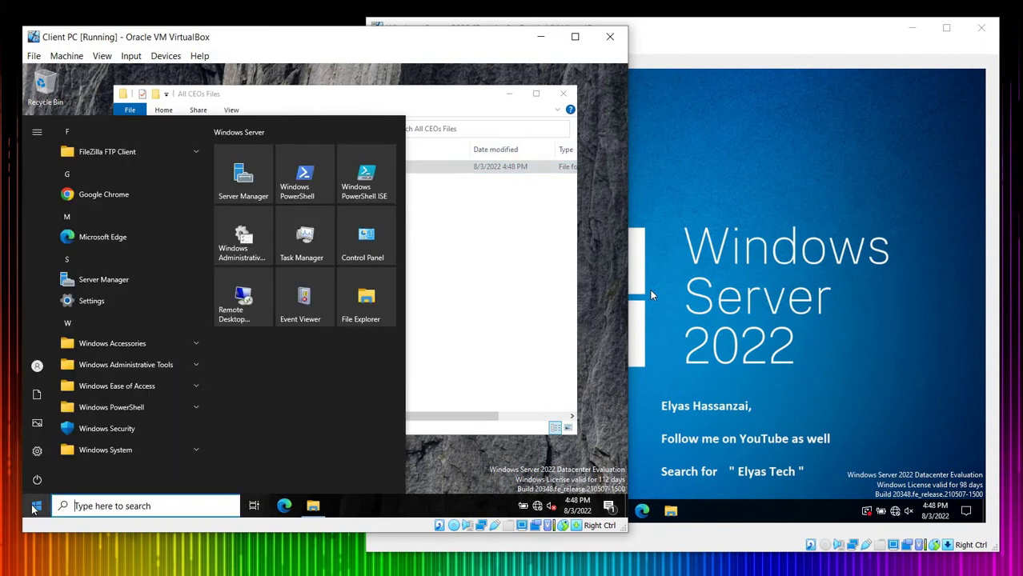
click(38, 367)
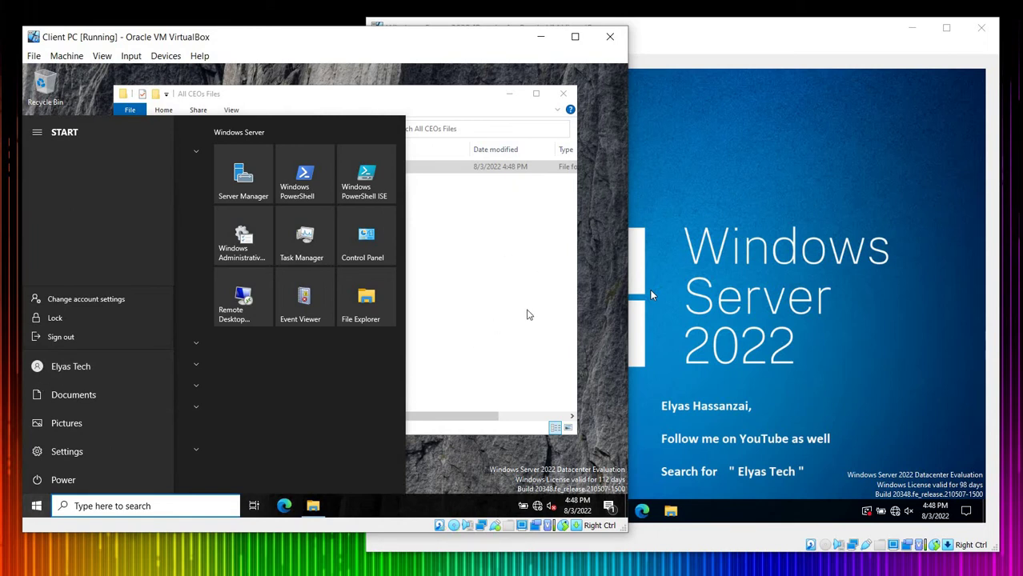
click(805, 386)
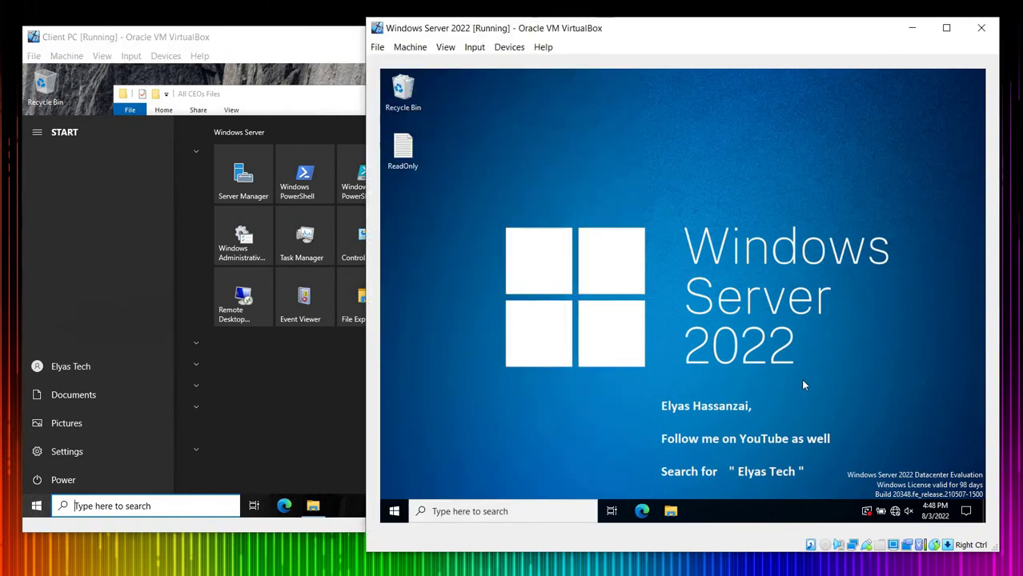
click(341, 490)
click(634, 503)
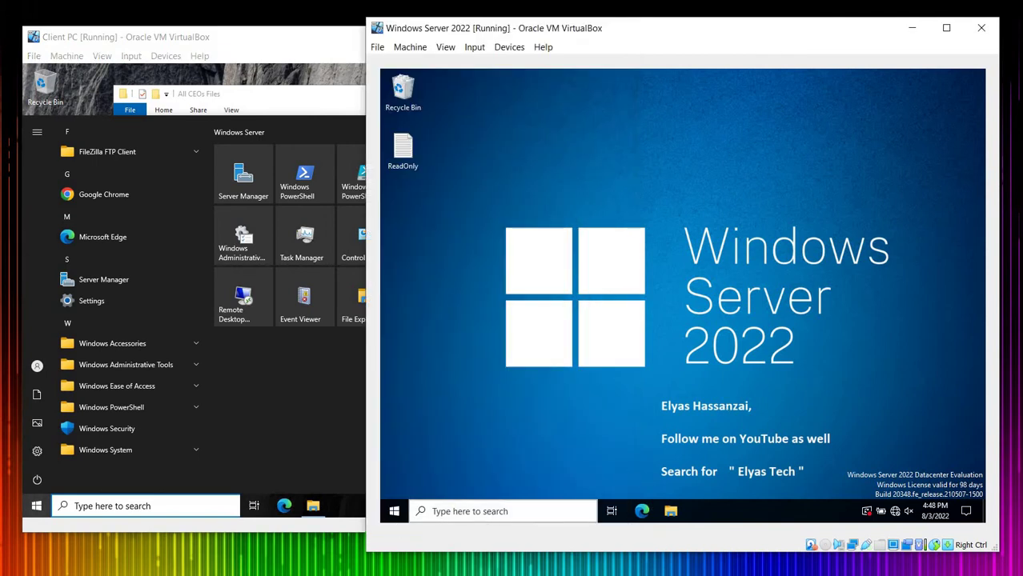
click(395, 511)
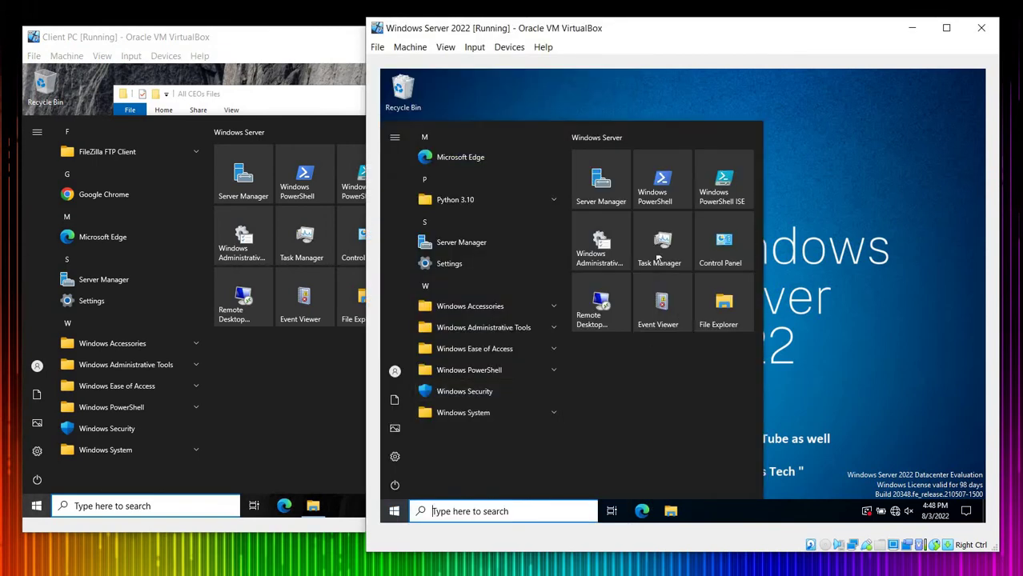
click(613, 189)
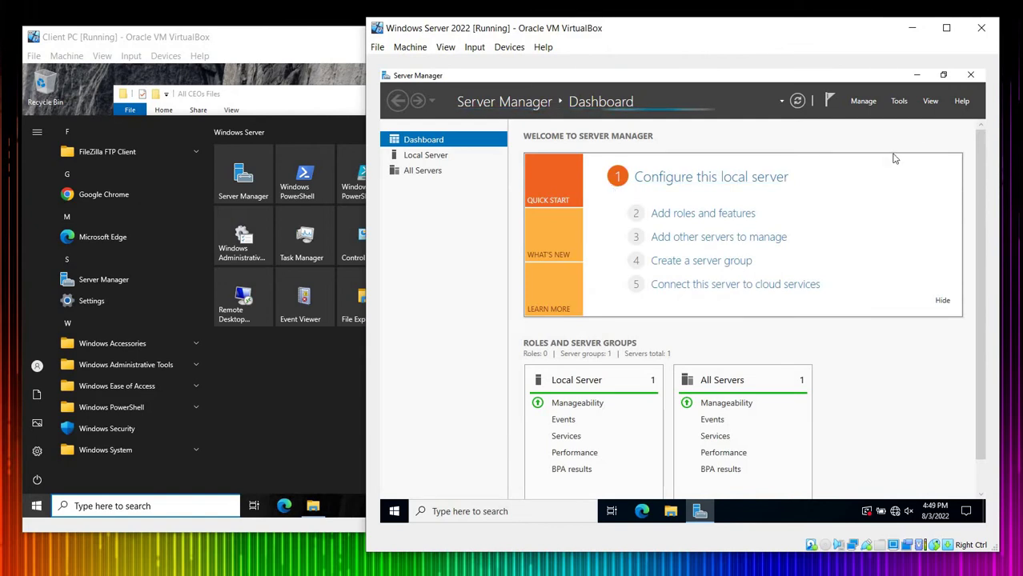
click(900, 102)
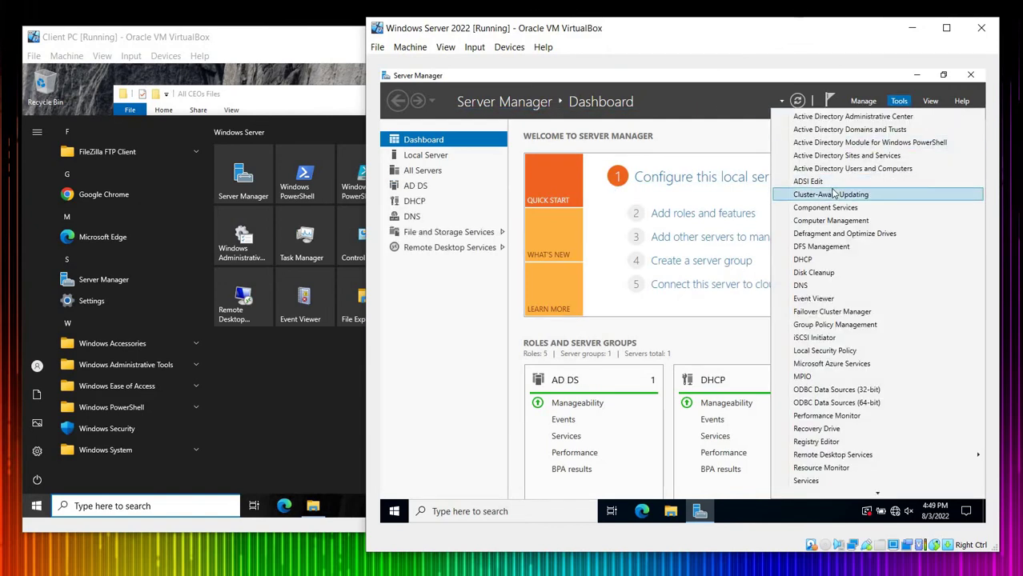
click(846, 169)
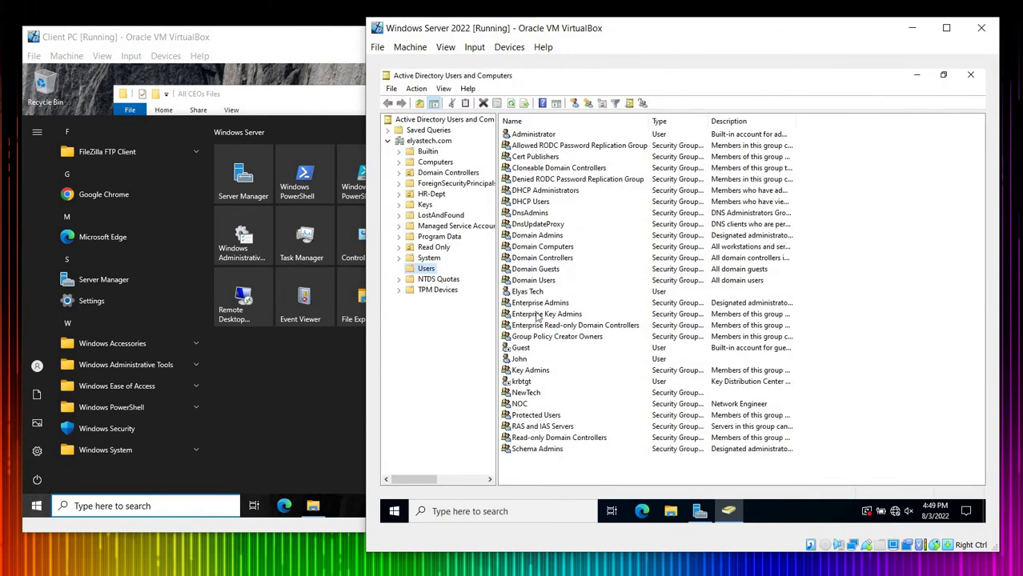
- Remove the second member from Domain Admins, leaving only Administrator, and save
double_click(543, 238)
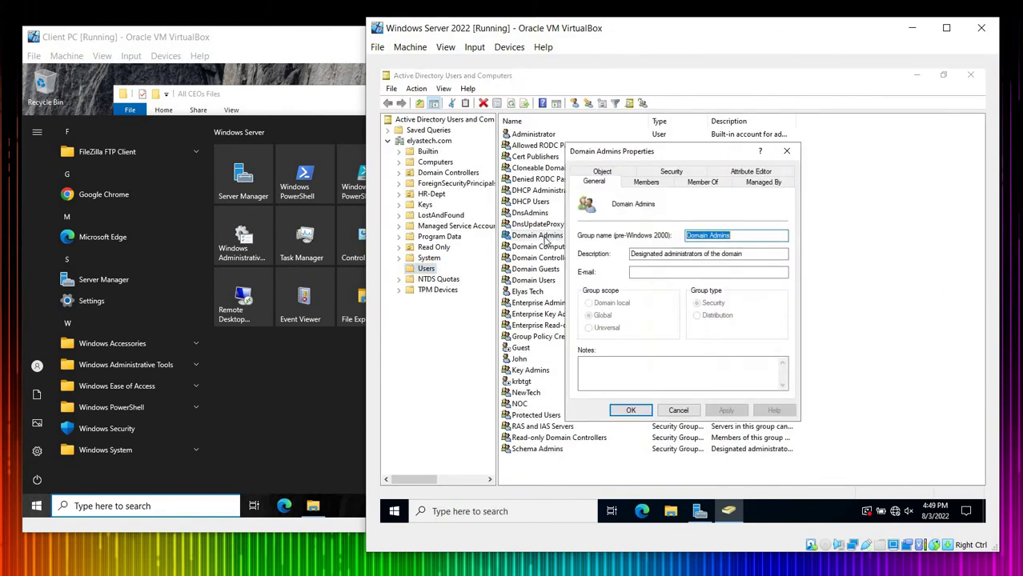
click(646, 183)
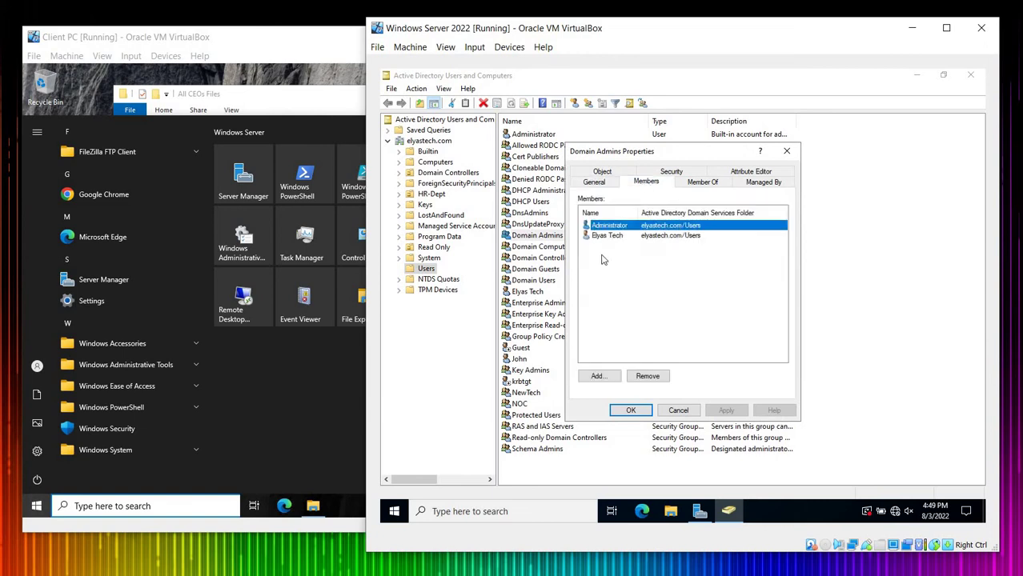
click(608, 239)
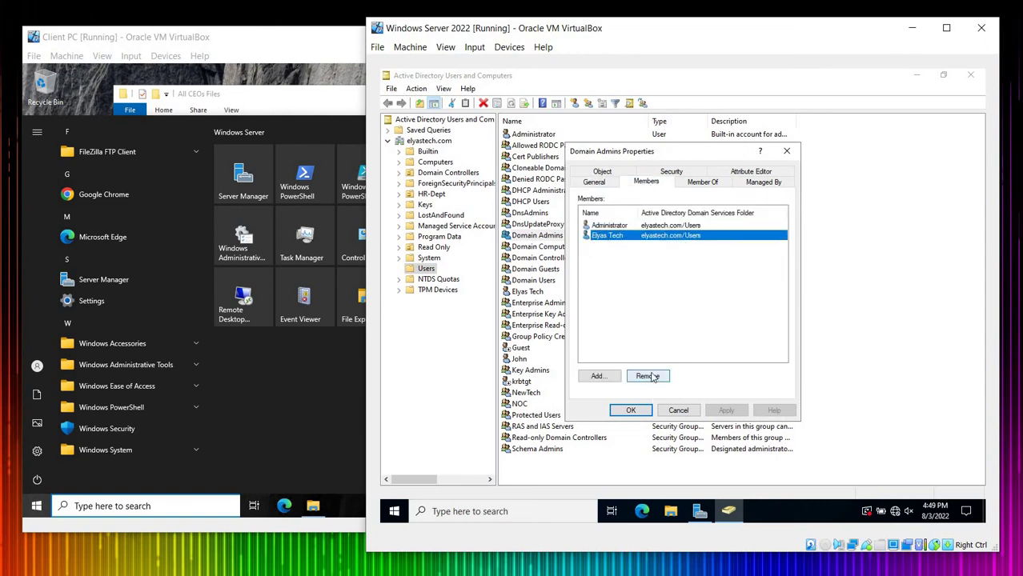
click(650, 377)
click(721, 332)
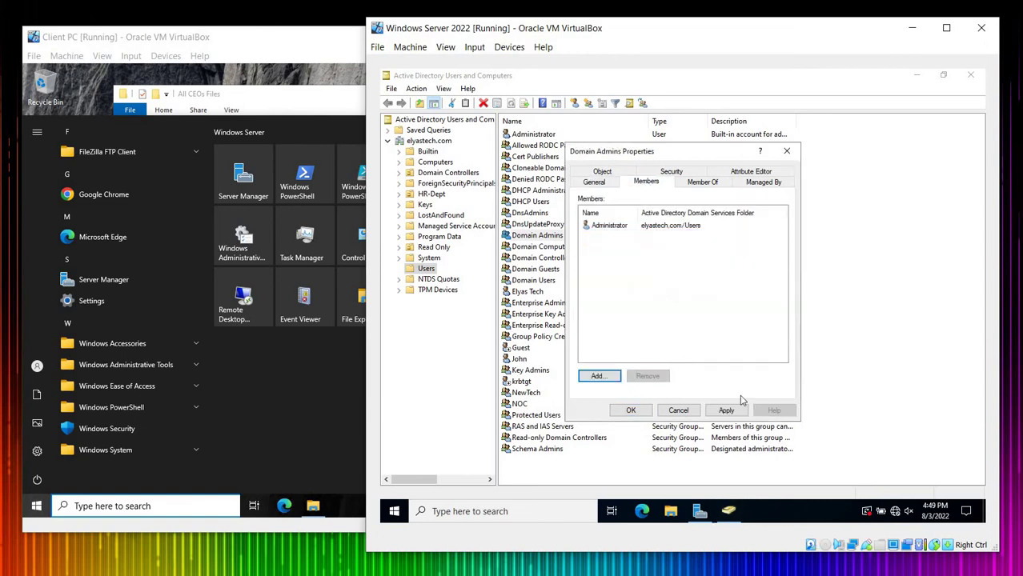
click(631, 411)
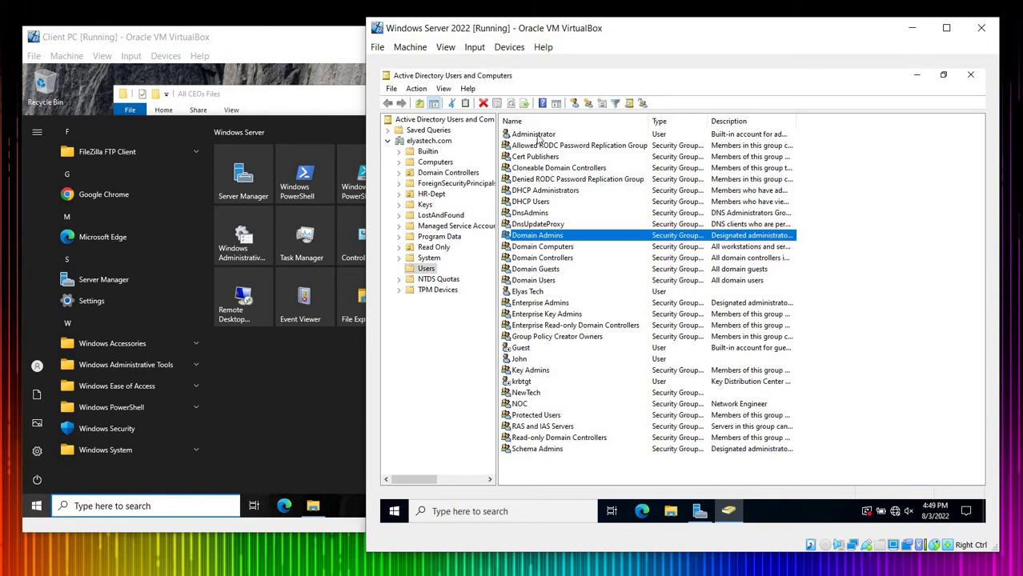
- Check Administrator's group memberships without changes, then display the Builtin security groups
double_click(537, 135)
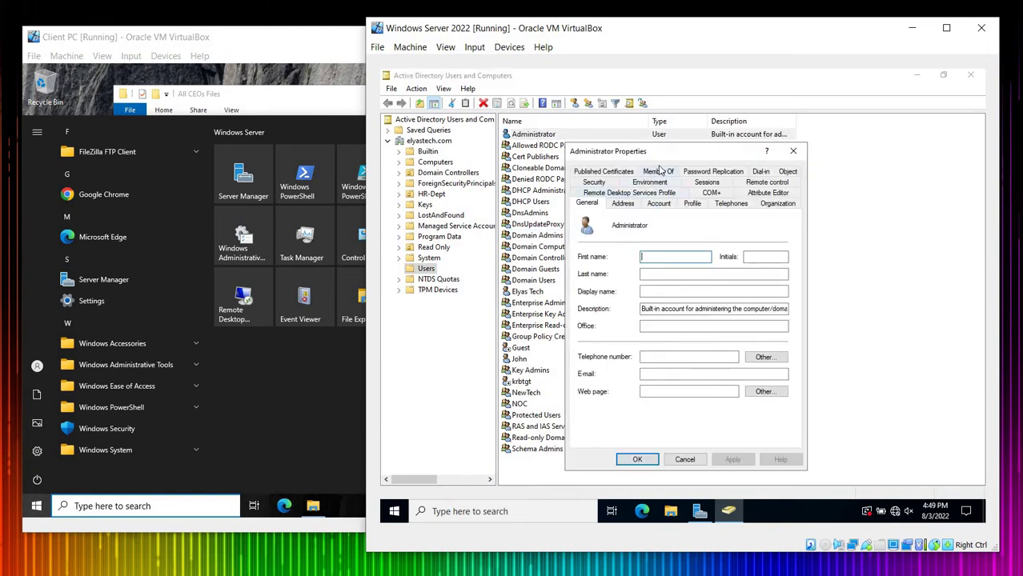
click(658, 171)
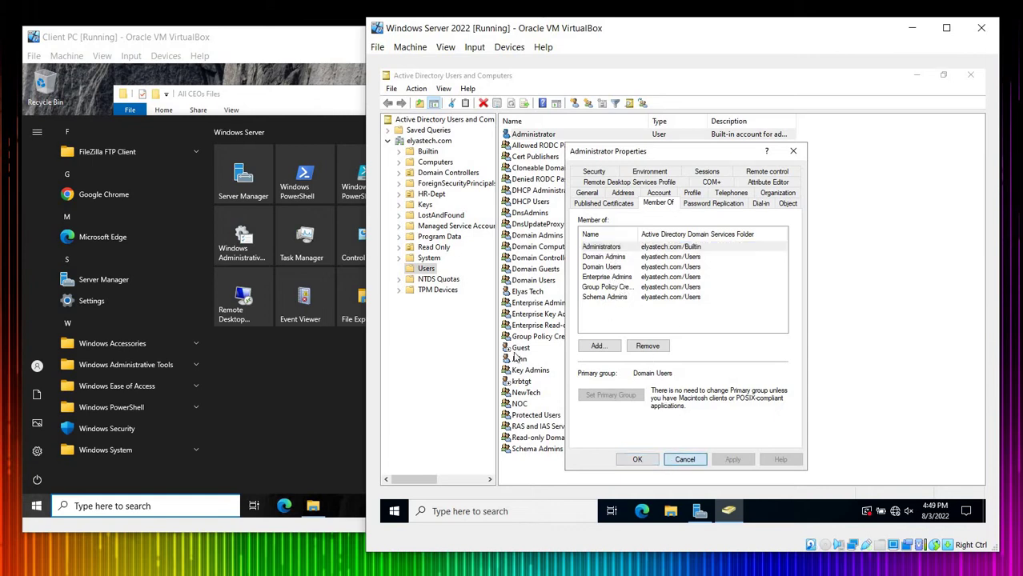
click(684, 459)
click(437, 154)
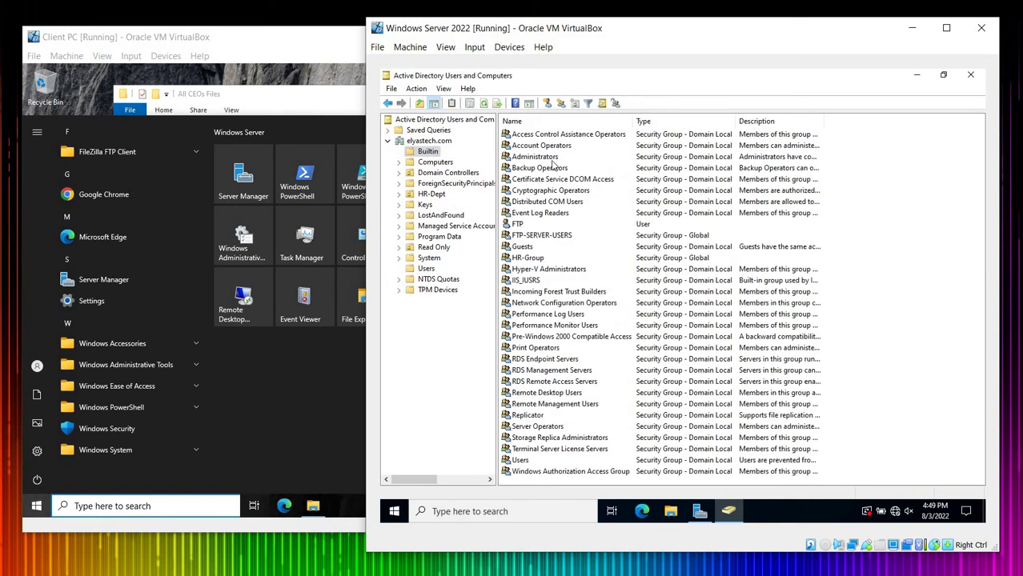
- Remove the domain user from the Builtin Administrators group's members and apply the change
double_click(554, 158)
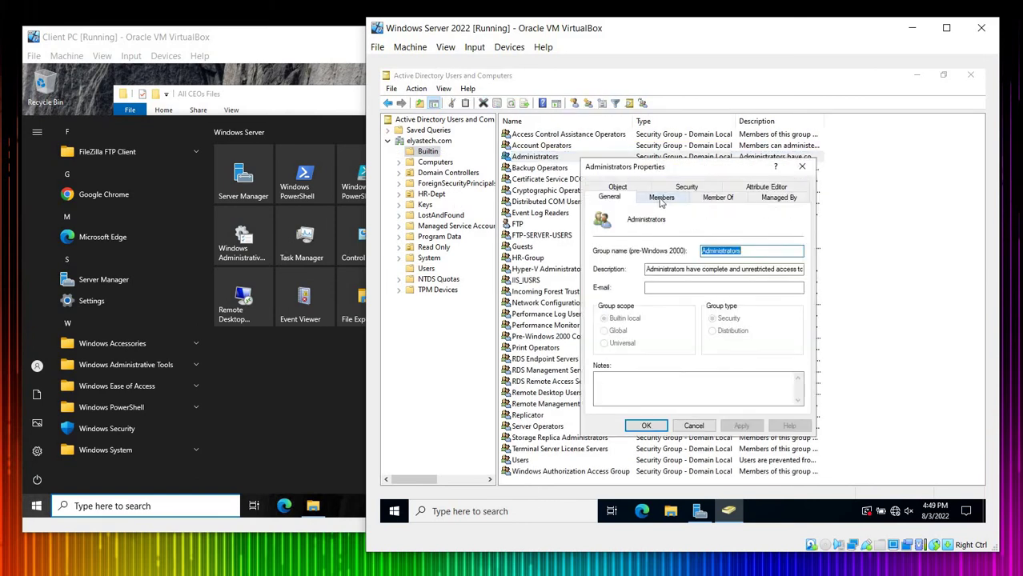
click(661, 198)
click(635, 262)
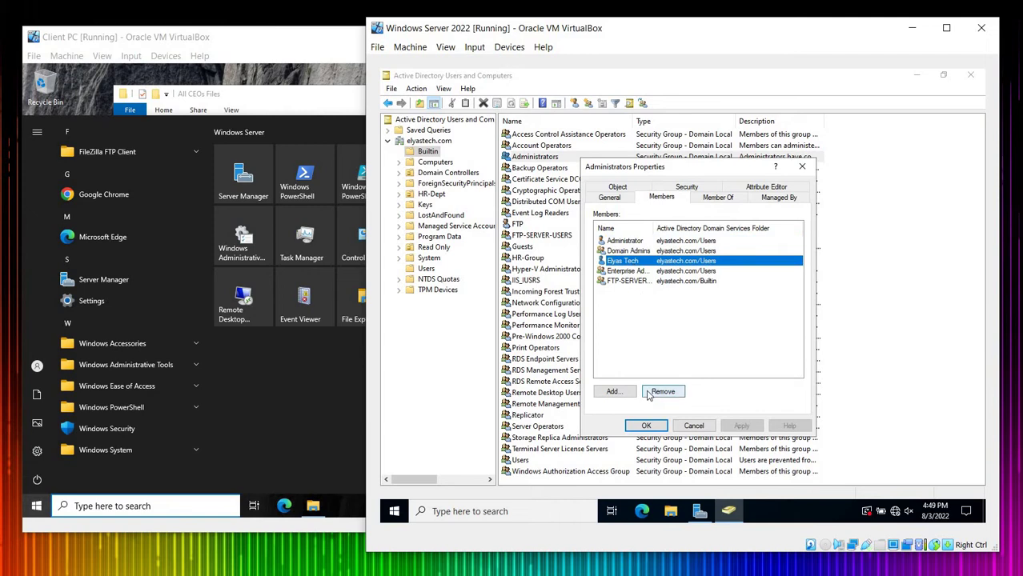
click(650, 393)
click(716, 334)
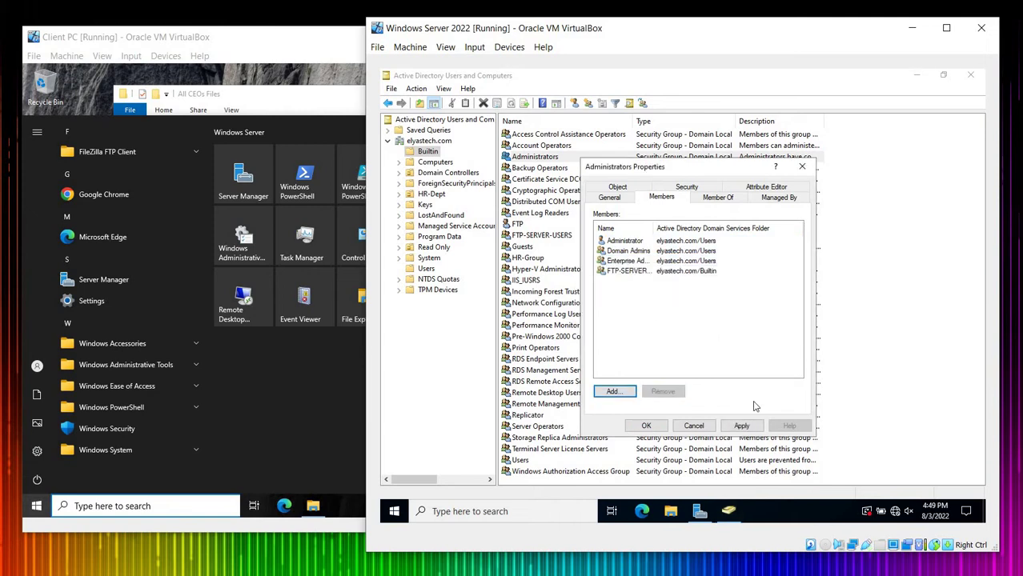
click(741, 425)
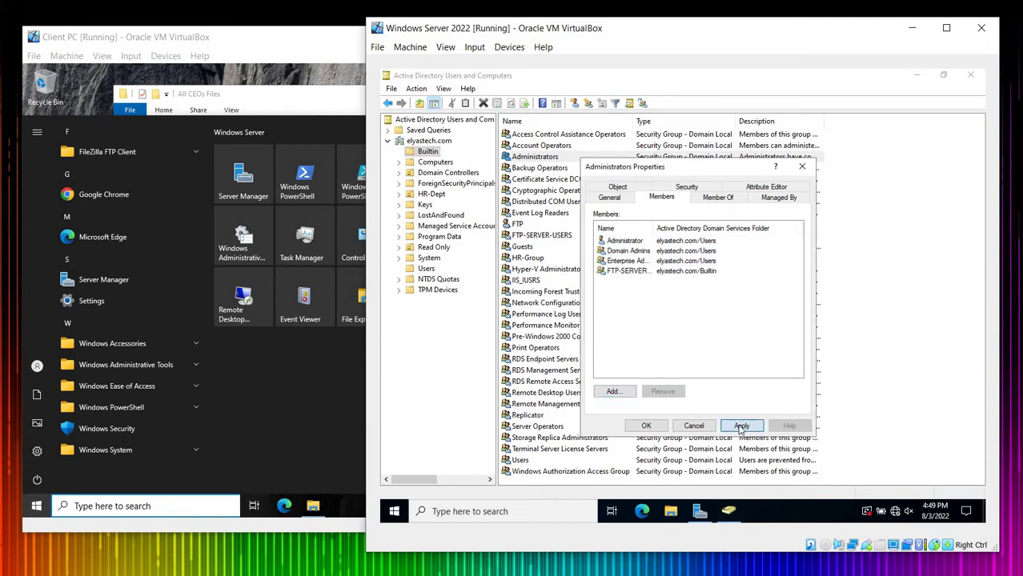
click(646, 426)
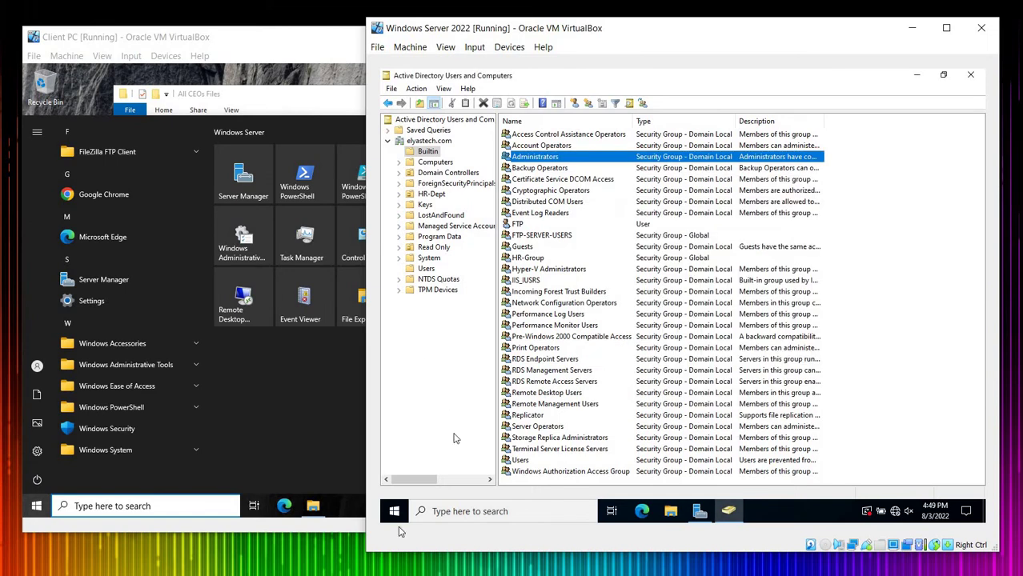
- Launch Command Prompt from a cmd search and run gpupdate.exe to refresh policy
click(439, 516)
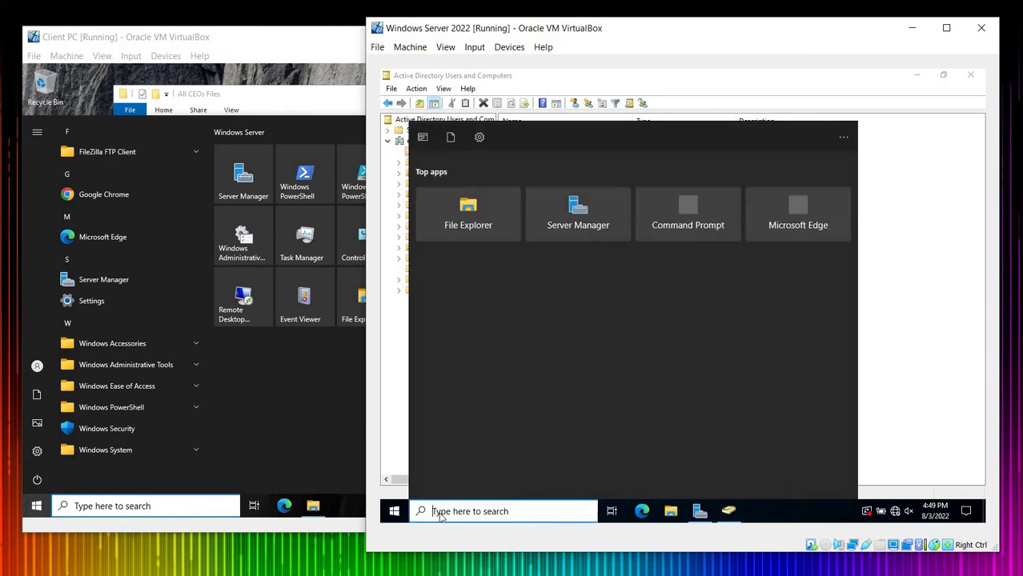
text(vmf)
key(BackSpace)
key(BackSpace)
key(BackSpace)
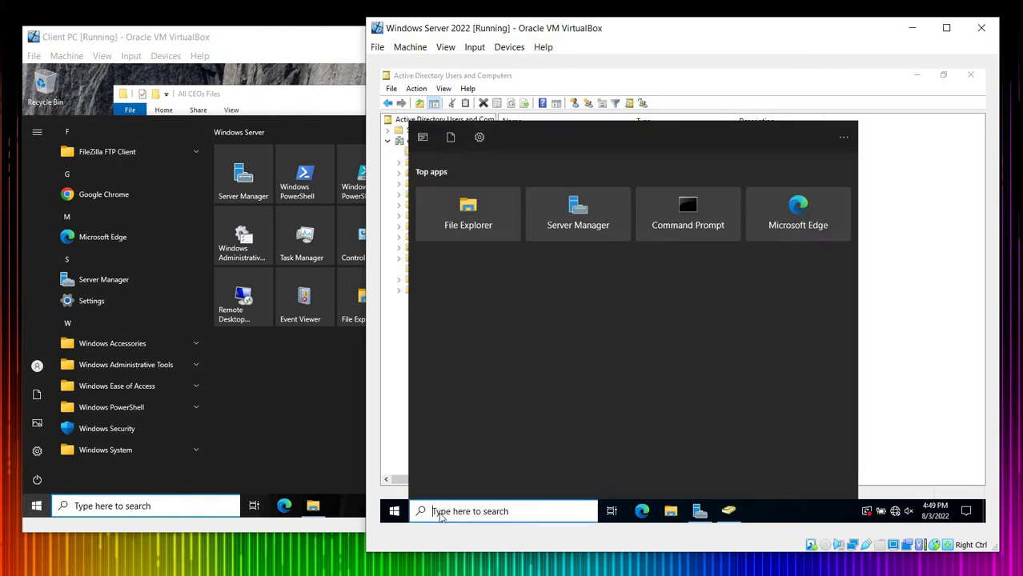
text(cmd)
key(Return)
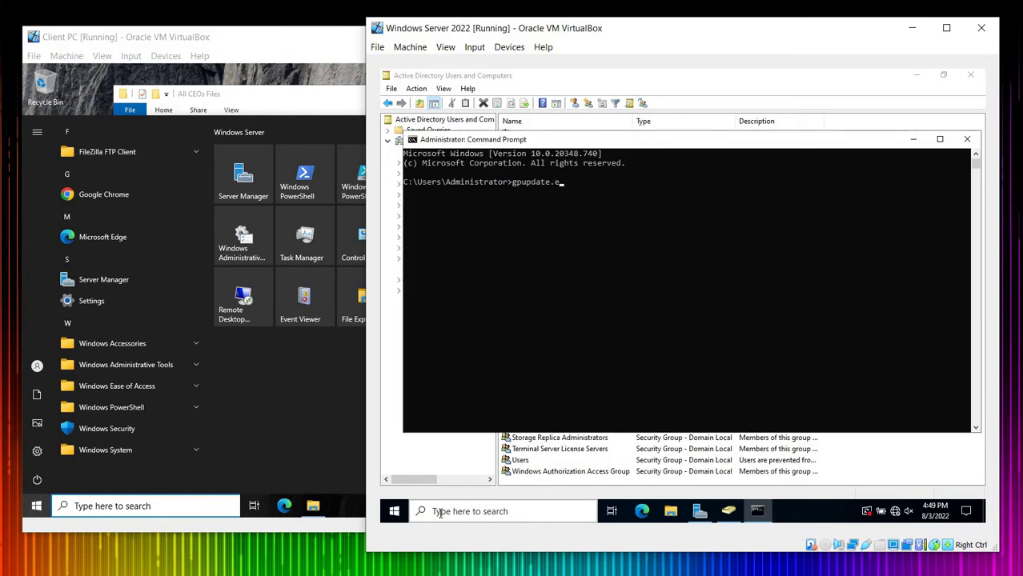
text(gpupdate.exe)
key(Return)
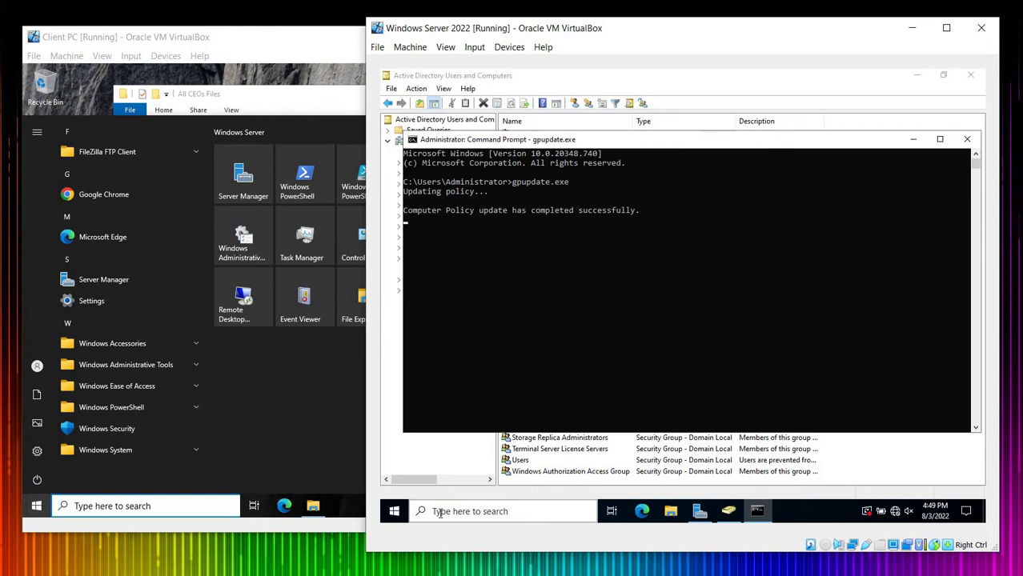
- On the Client PC, create New folder (2) inside All CEOs Files
click(263, 380)
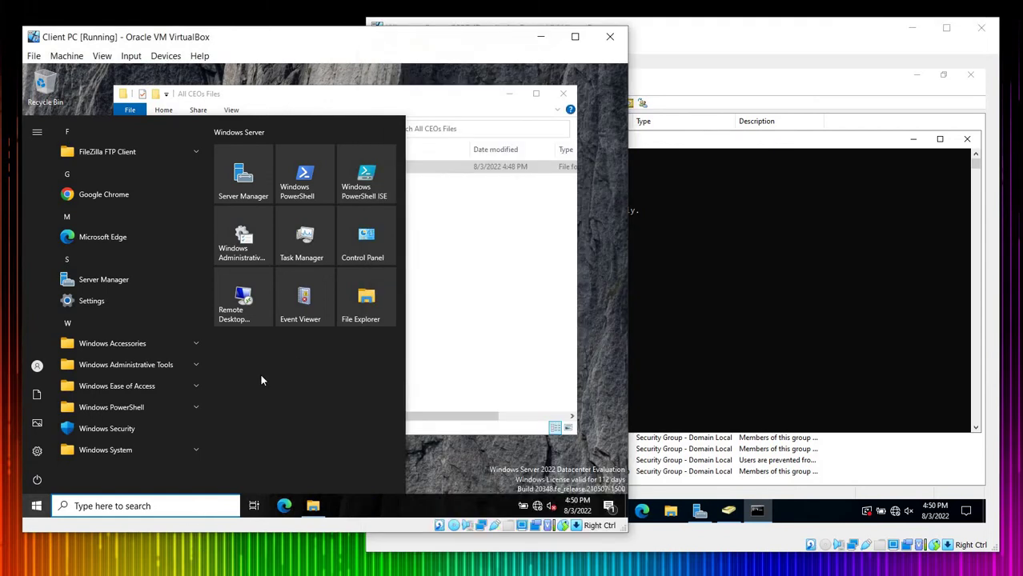
click(475, 264)
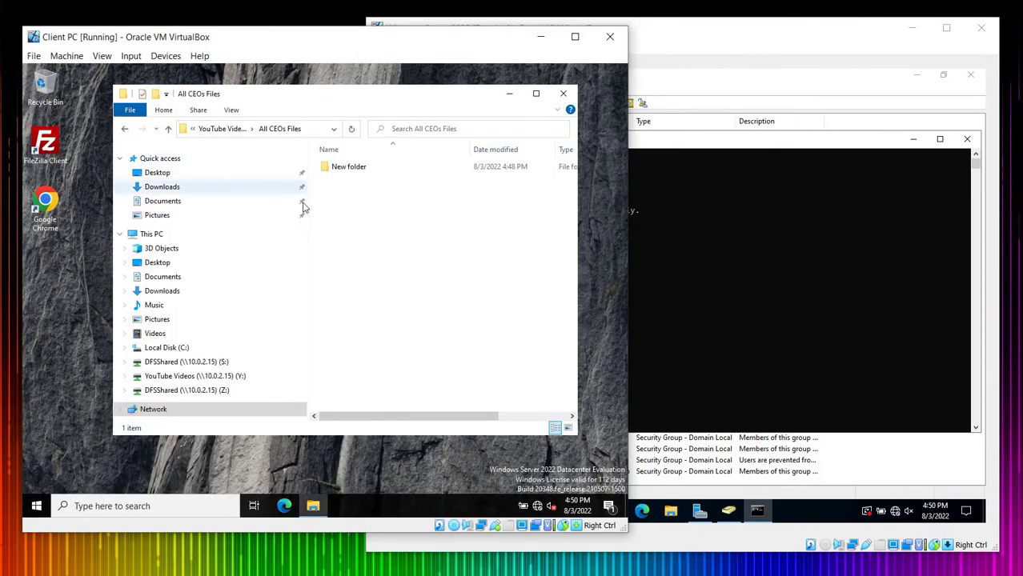
right_click(348, 228)
mouse_move(358, 353)
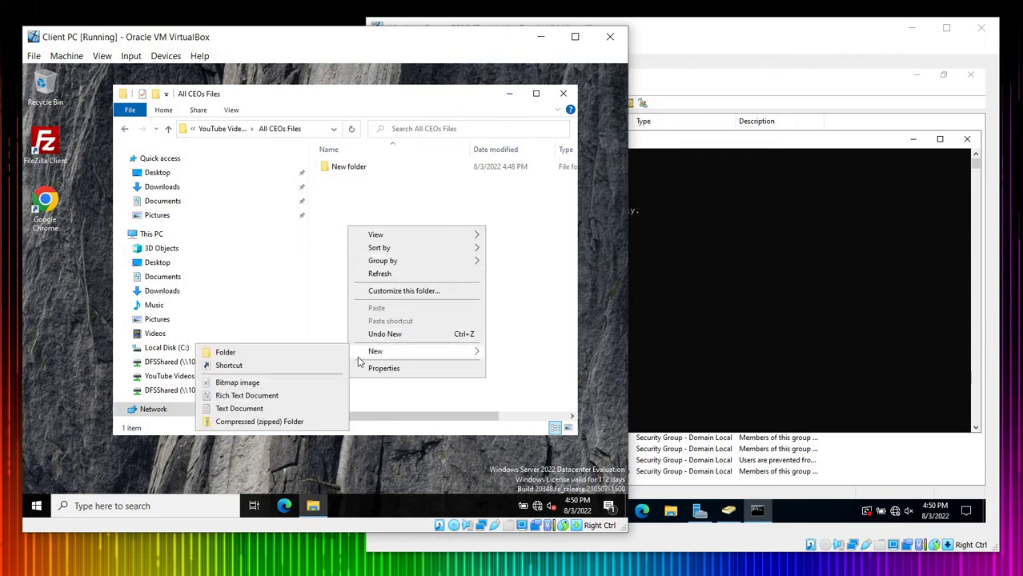
click(278, 352)
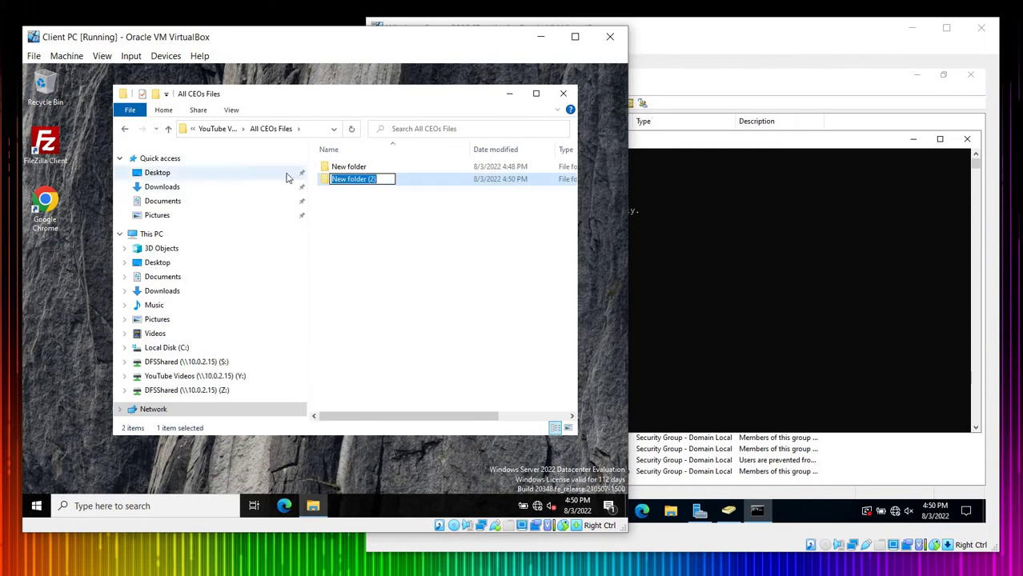
- Close the All CEOs Files window and sign the user out of the client
click(564, 95)
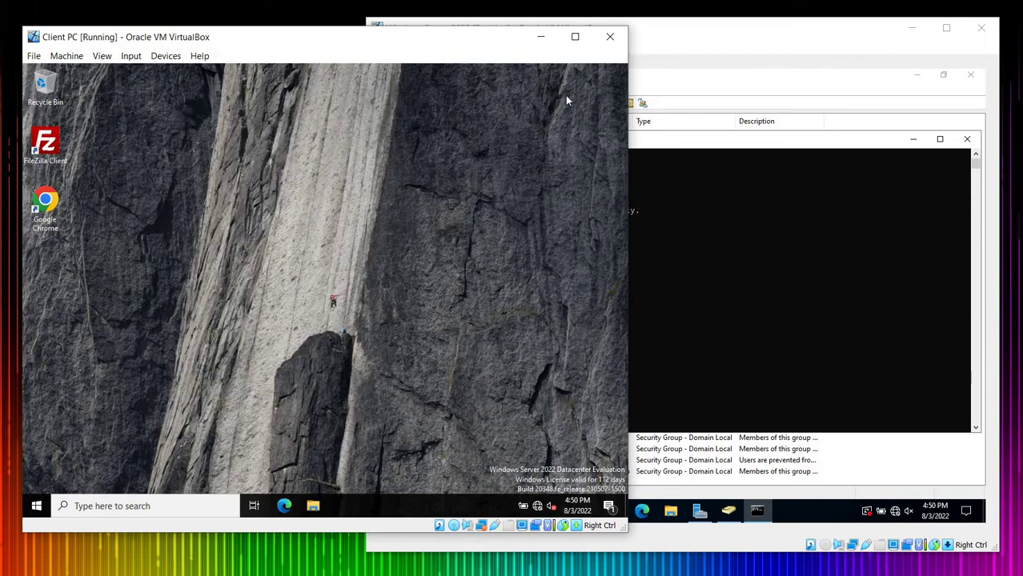
click(36, 506)
click(41, 371)
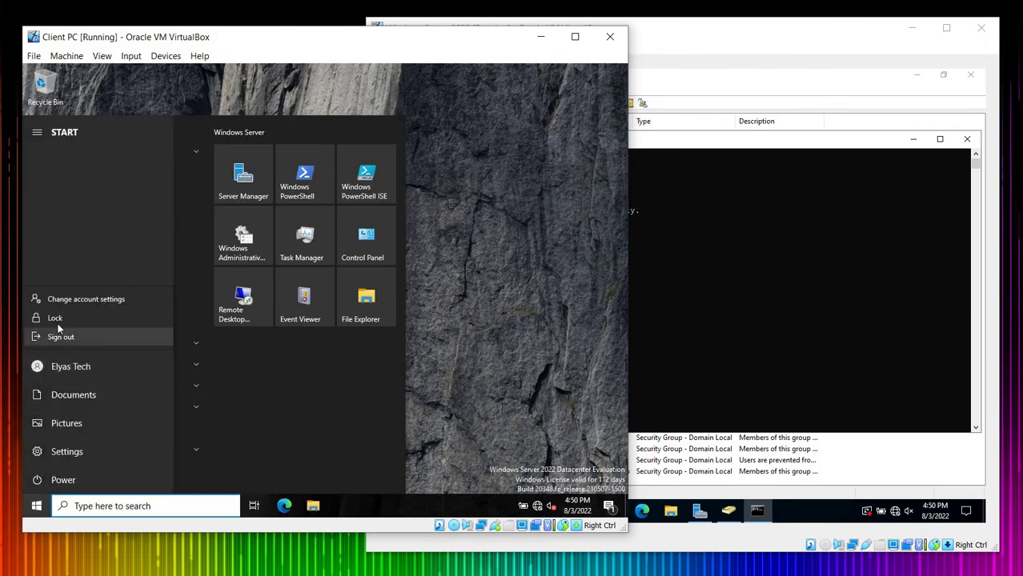
click(69, 337)
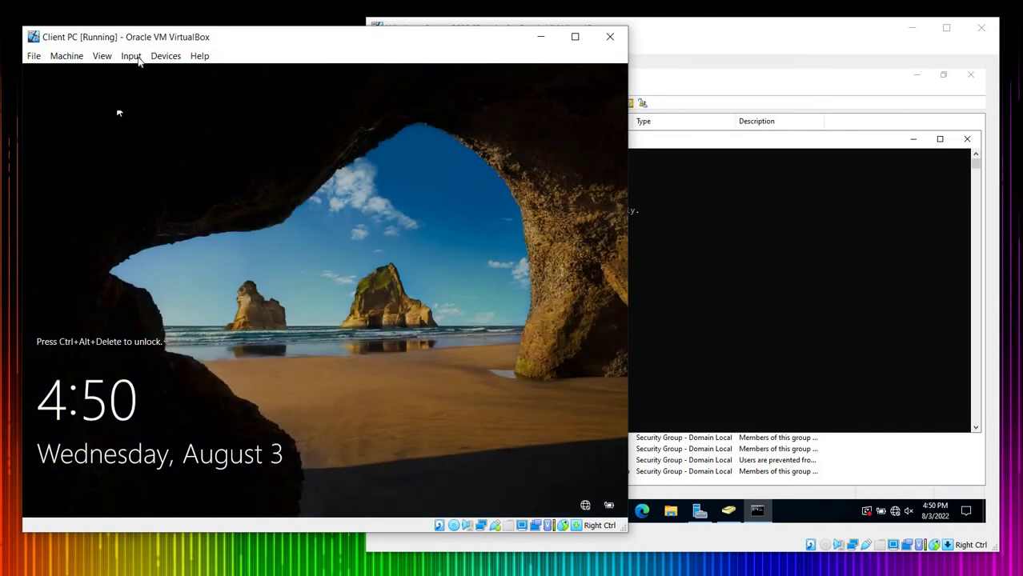
- Send Ctrl-Alt-Del to the client and log back in, retrying after a wrong password
click(136, 58)
mouse_move(148, 58)
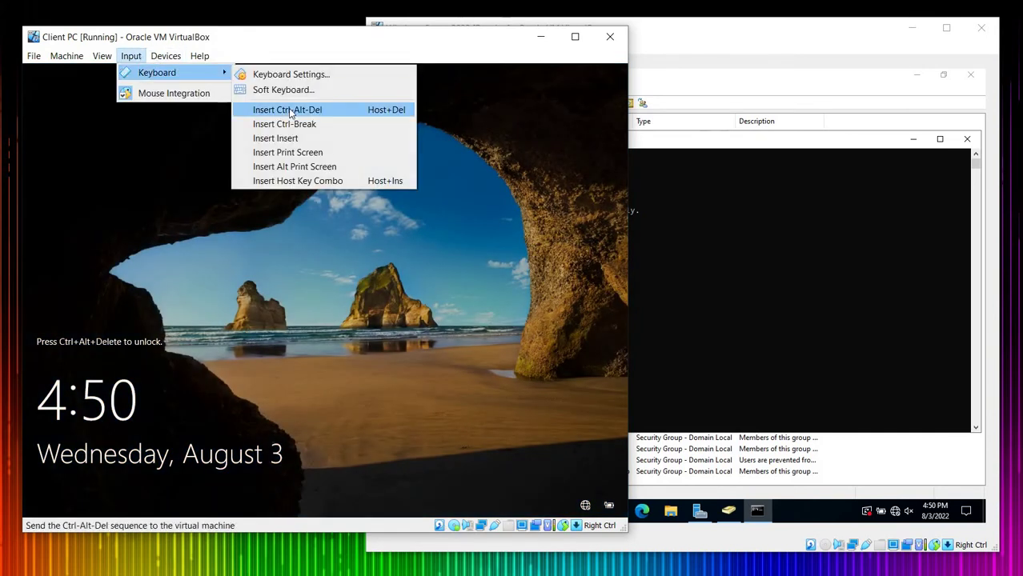
click(290, 113)
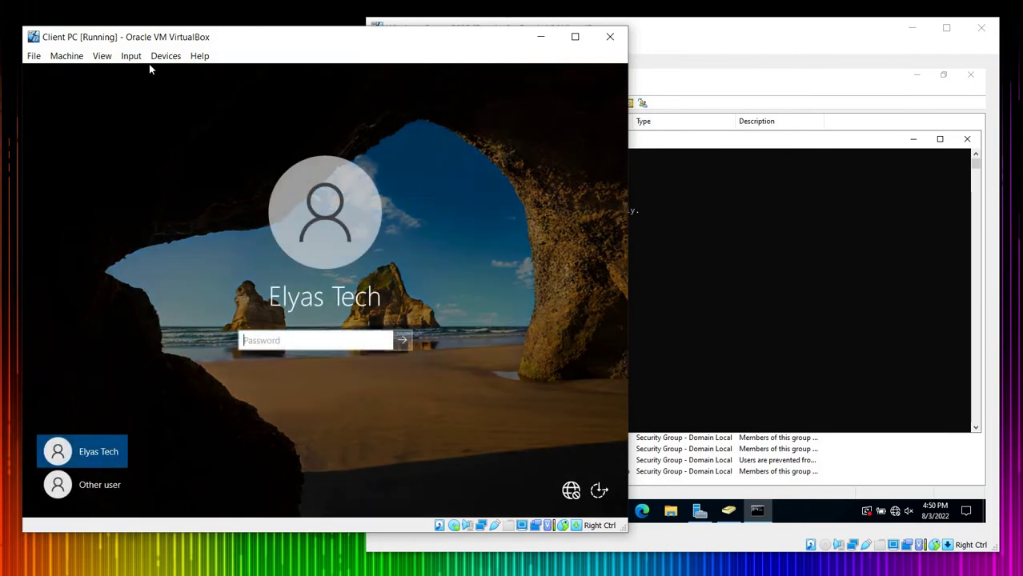
text(•••••••••)
key(Return)
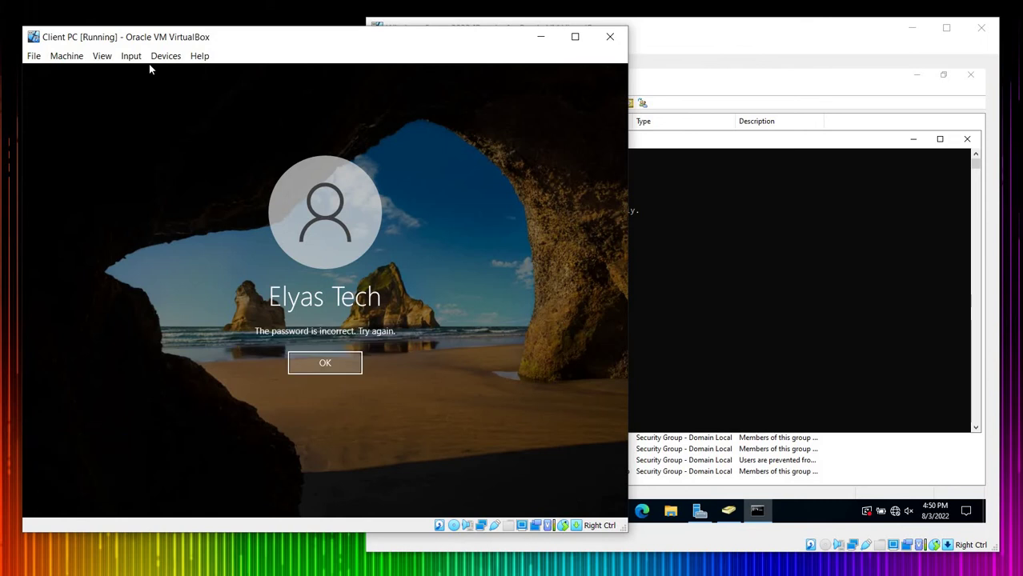
key(Return)
text(••••)
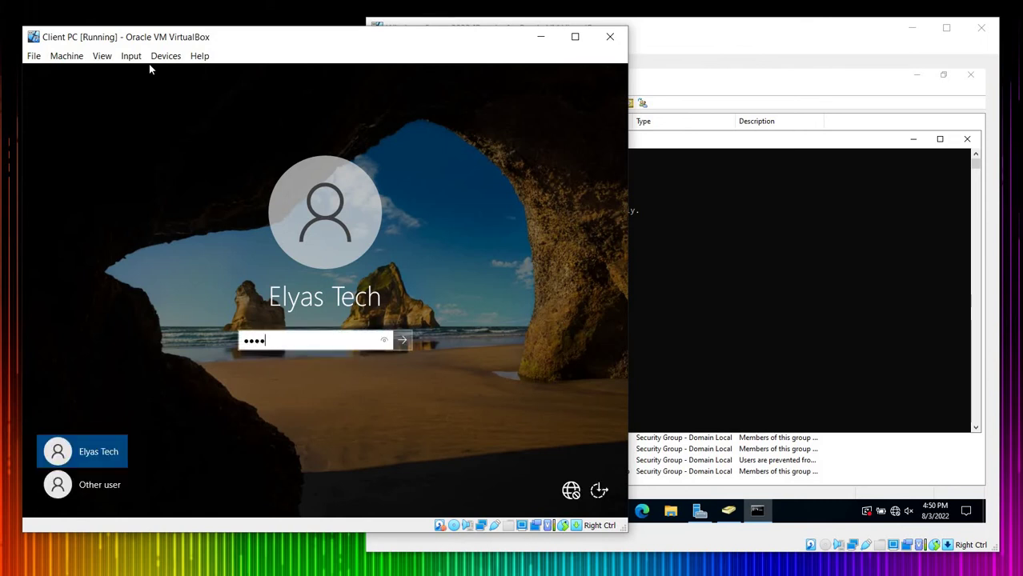
text(•••••••••)
key(Return)
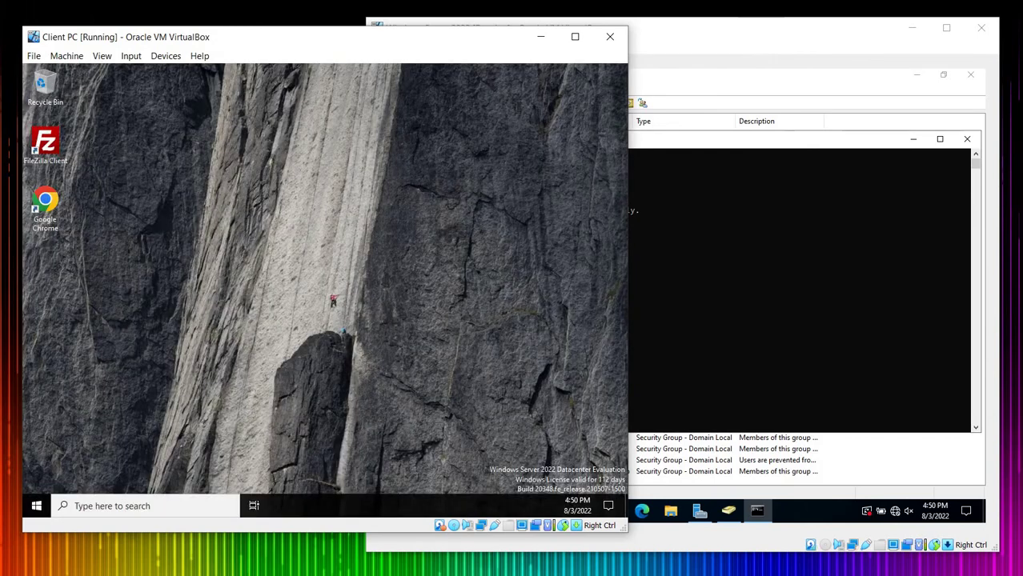
- List the \\10.0.2.15 shares, try opening YouTube Videos, and close the access-denied error
click(371, 365)
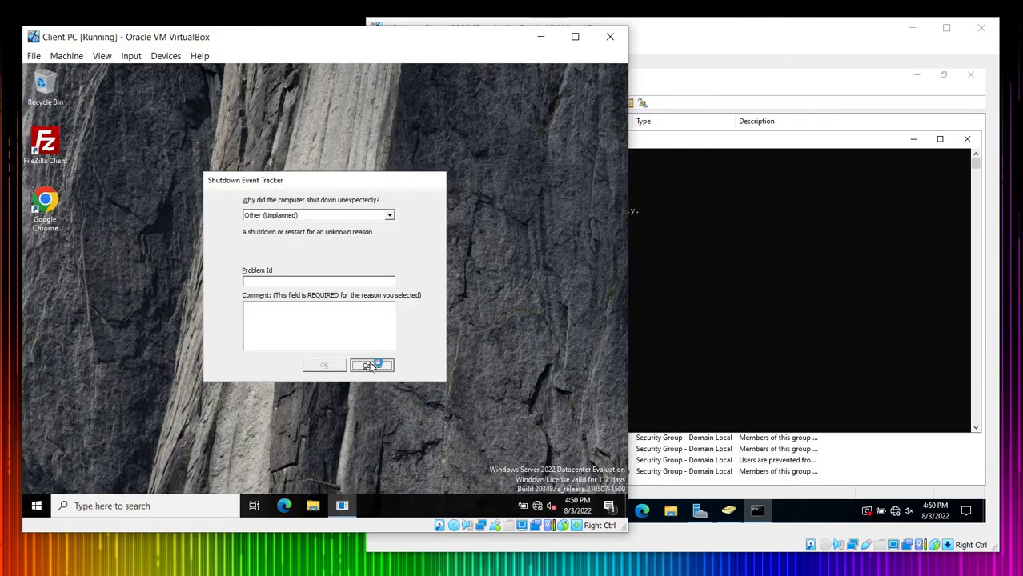
click(36, 507)
key(super+r)
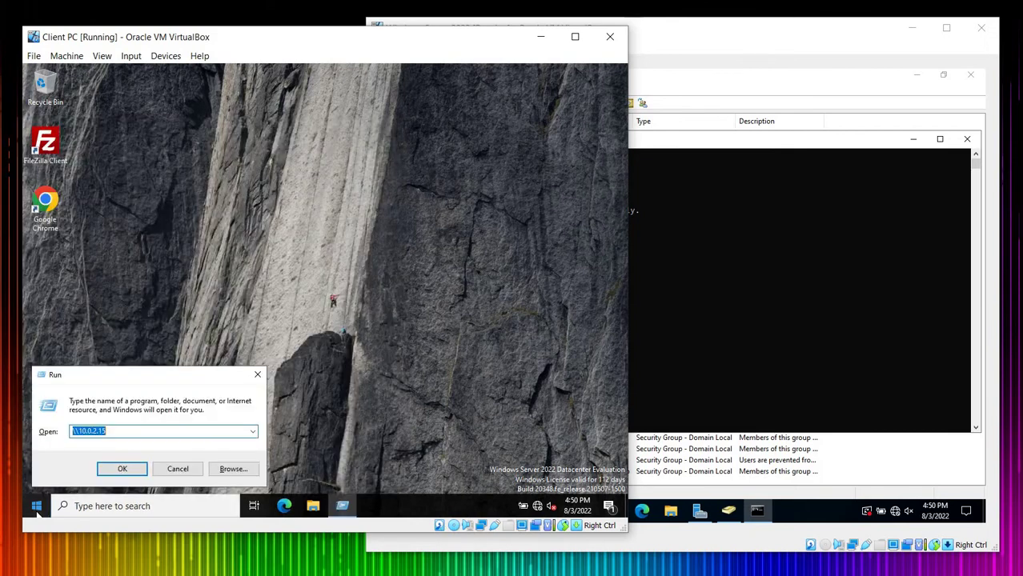
key(Return)
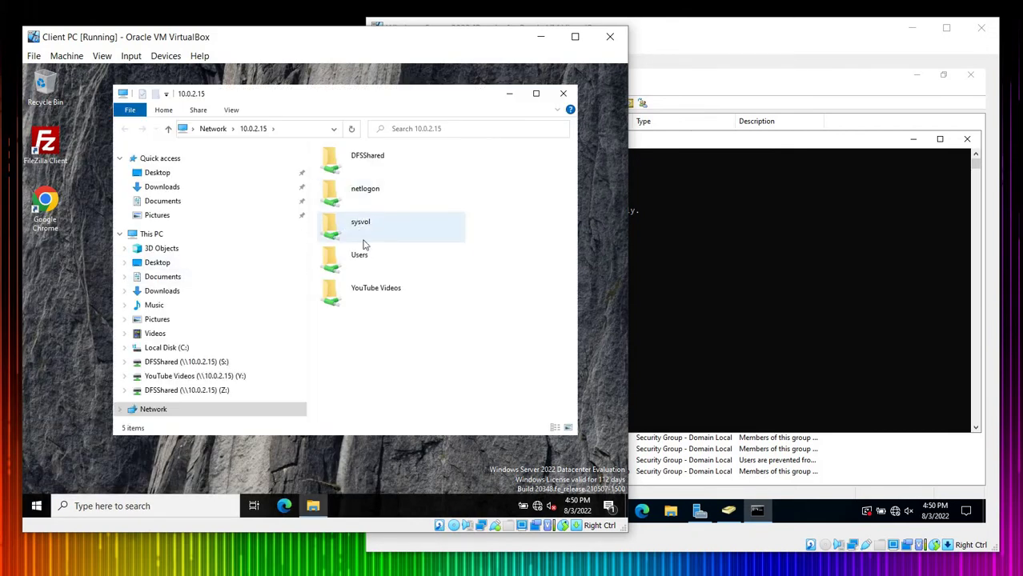
double_click(365, 289)
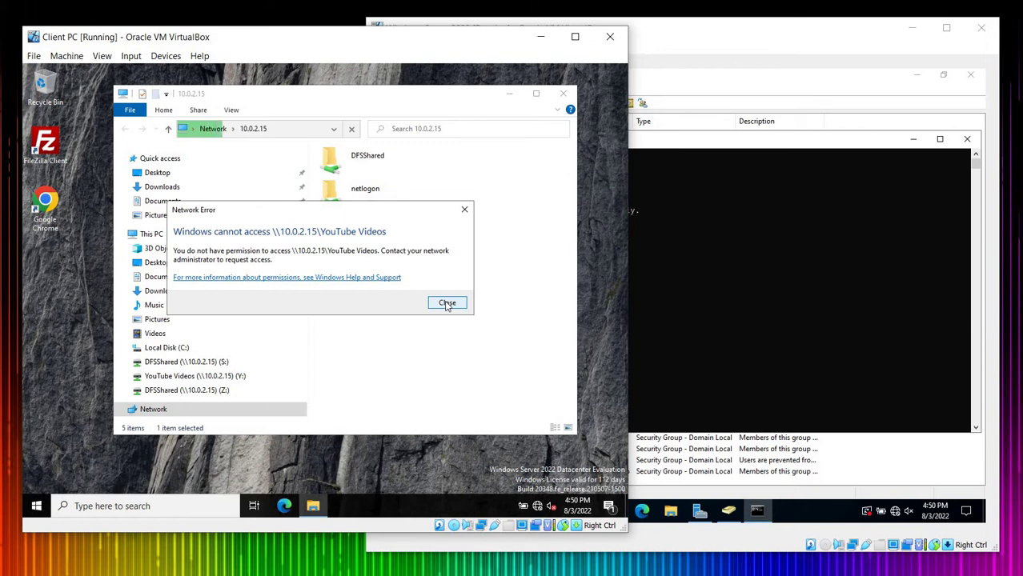
click(446, 303)
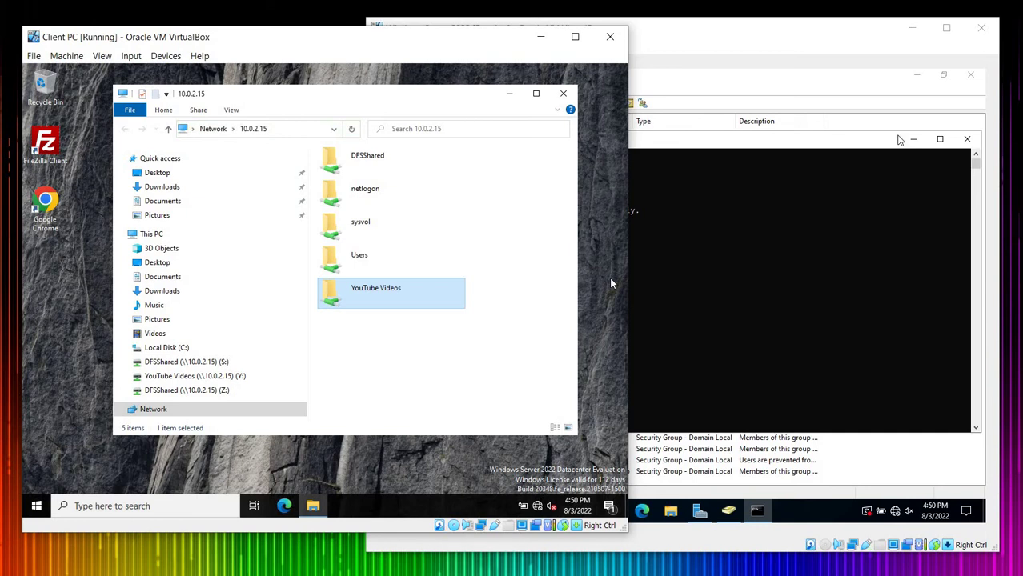
- Close Active Directory Users and Computers, dismissing the MMC warning and cancelling Administrator Properties
click(855, 457)
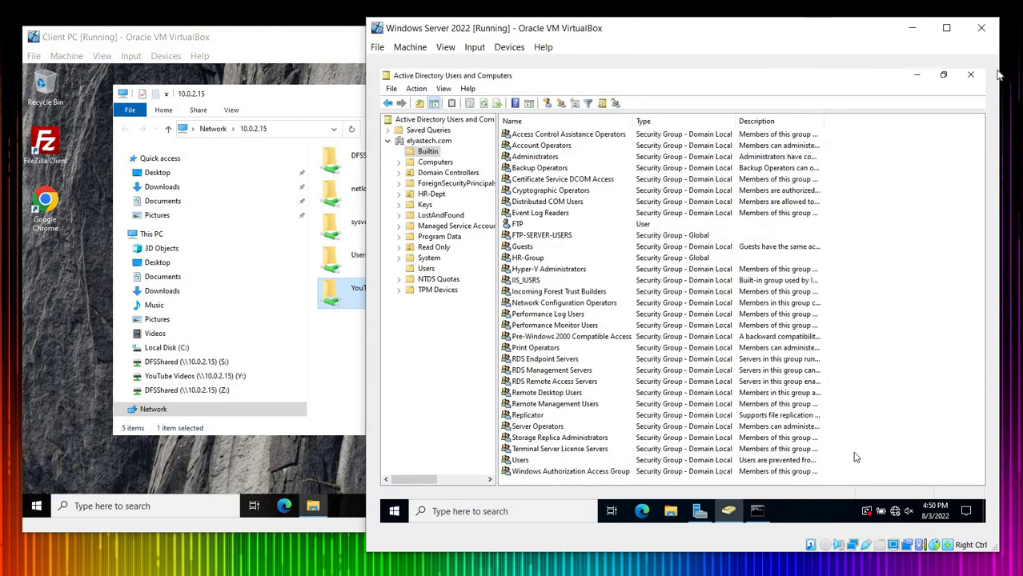
click(970, 74)
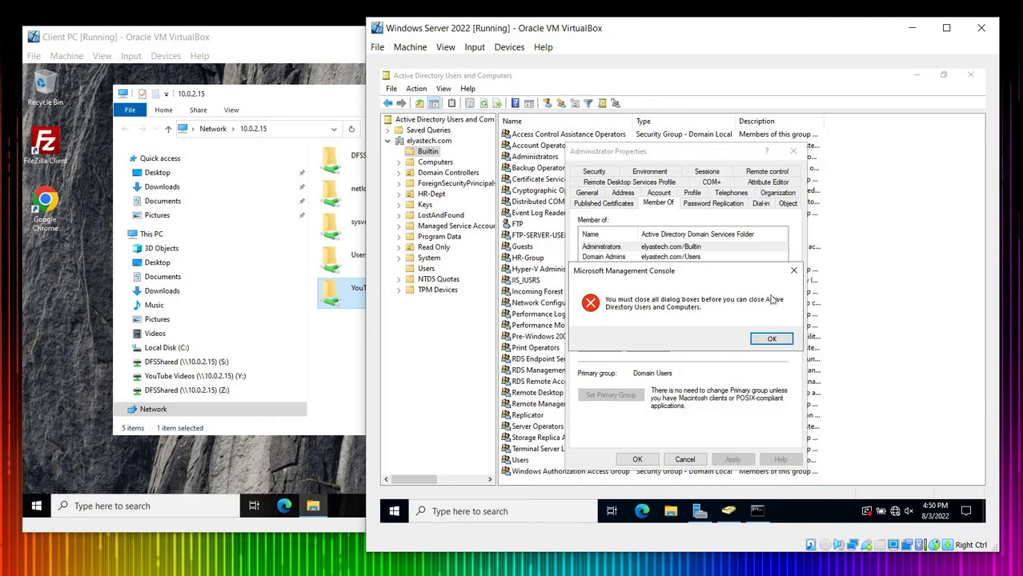
click(764, 340)
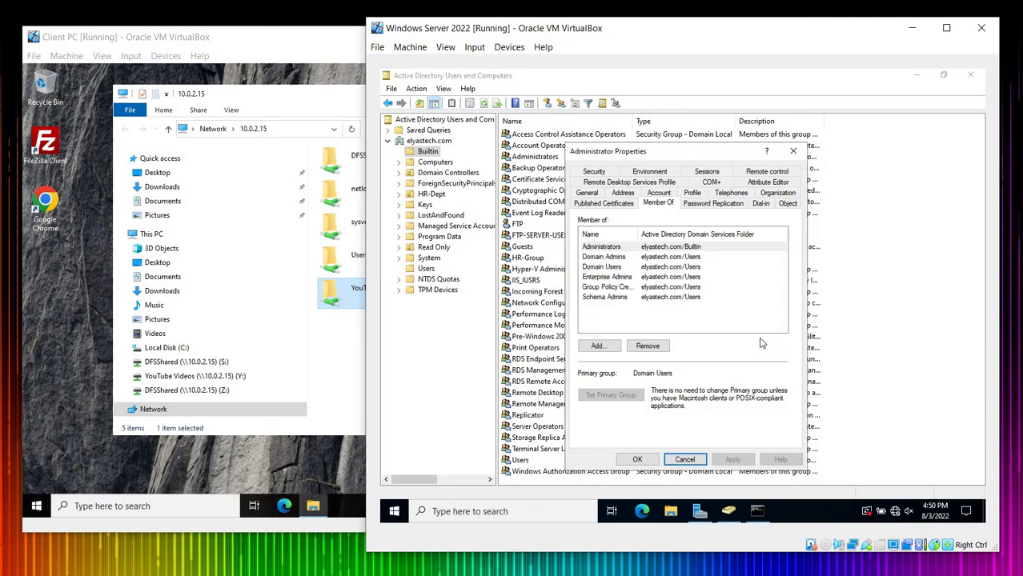
click(685, 461)
click(970, 75)
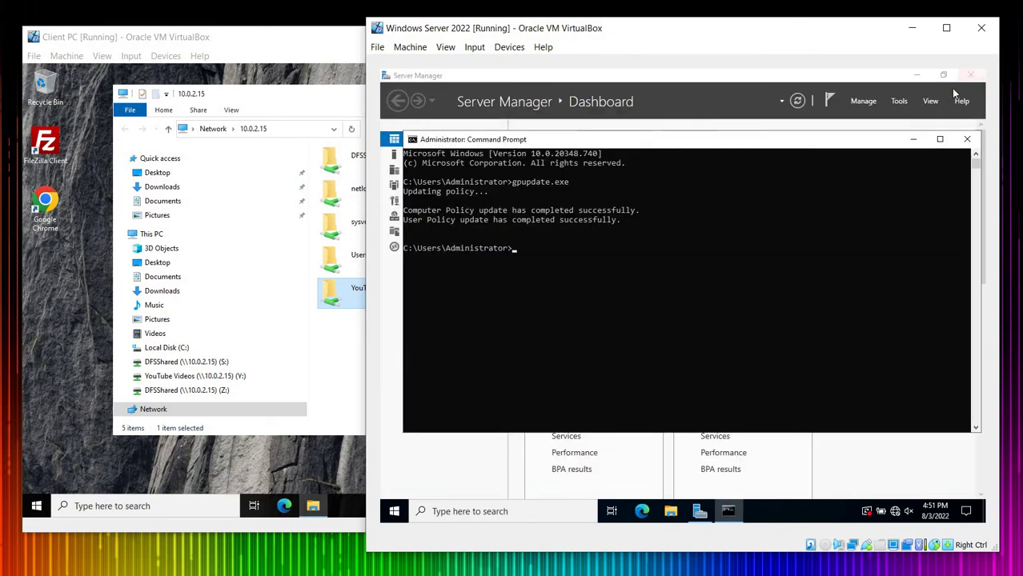
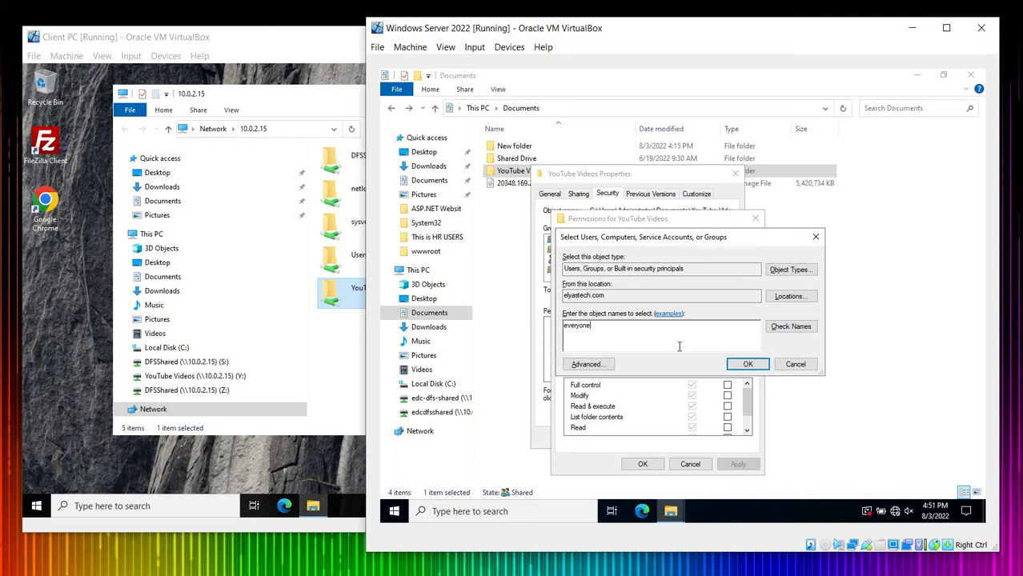
- Resolve and add Everyone to the YouTube Videos permissions, apply them, and close the dialogs
key(BackSpace)
key(BackSpace)
key(BackSpace)
key(BackSpace)
key(BackSpace)
click(790, 327)
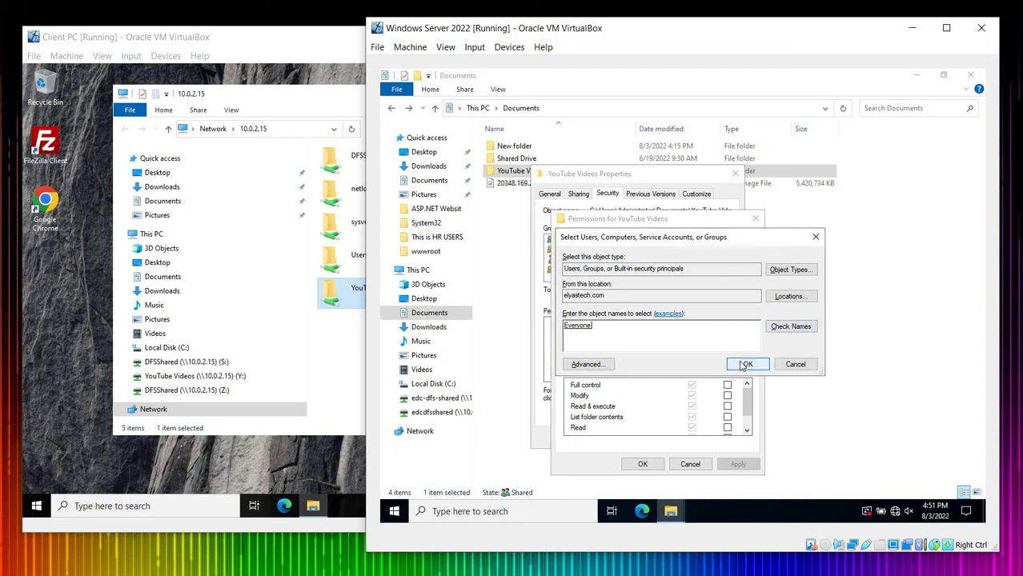
click(744, 365)
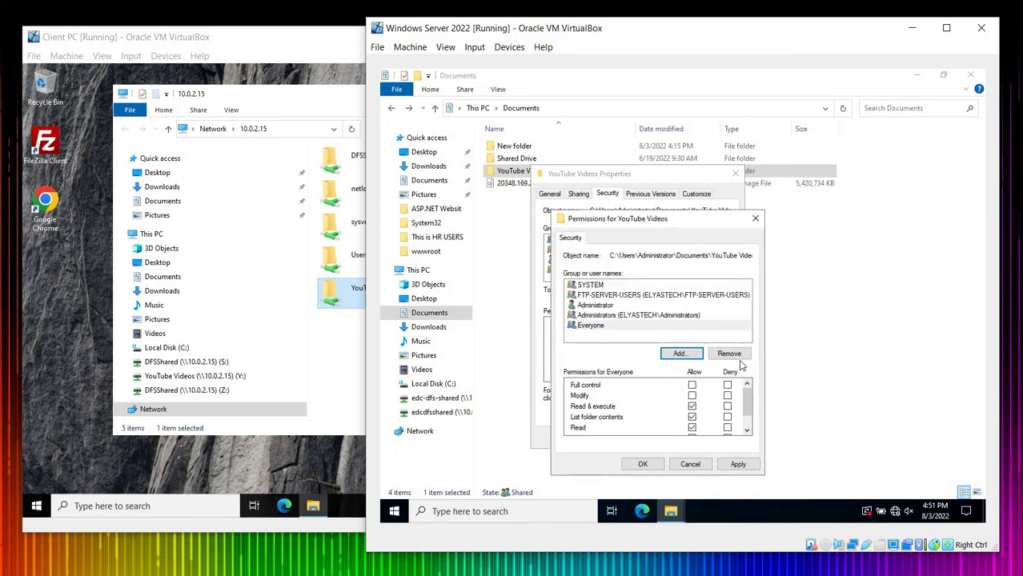
click(746, 466)
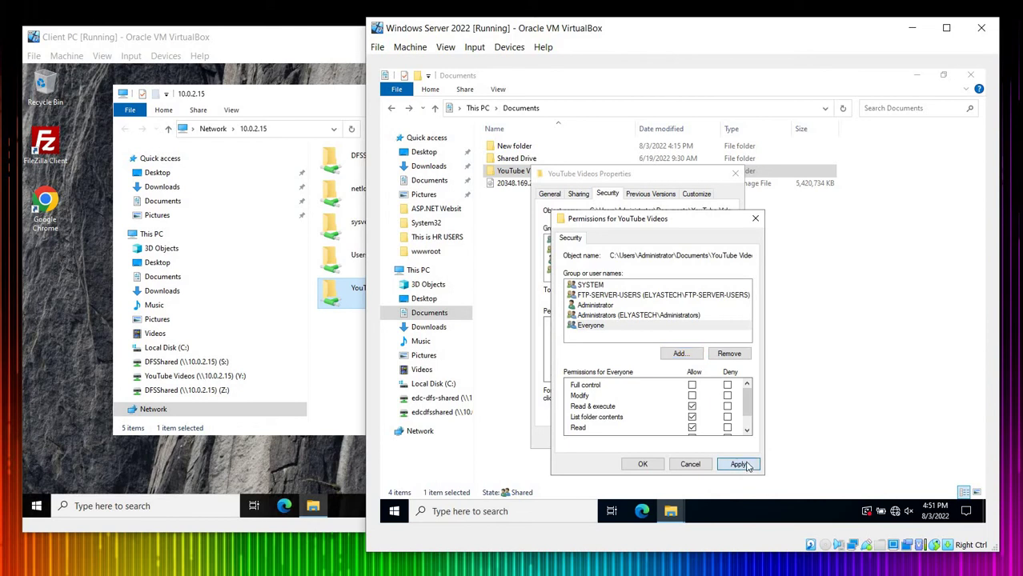
click(642, 465)
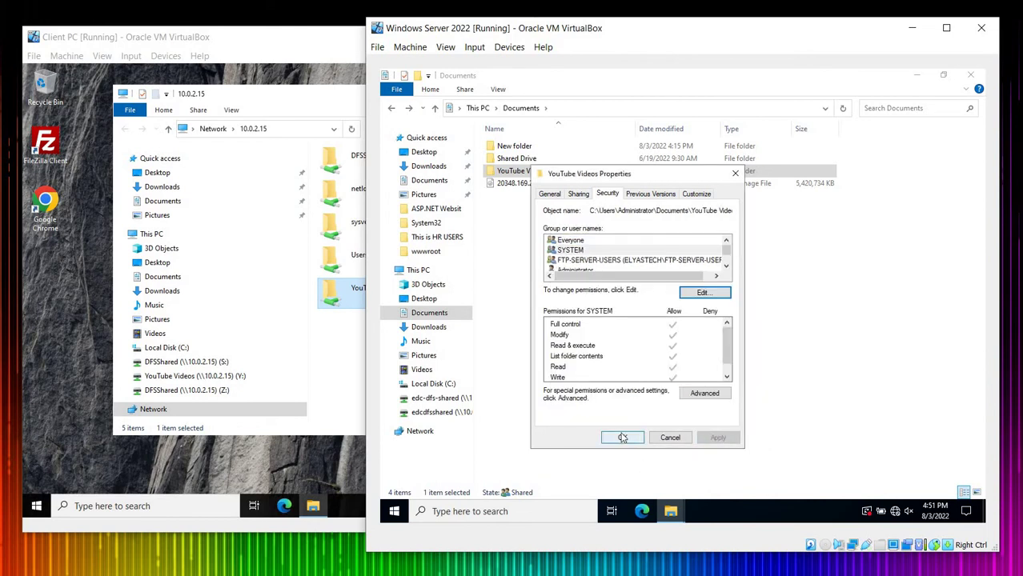
click(623, 438)
- Open the Security permissions editor for All CEOs Files inside YouTube Videos
double_click(522, 174)
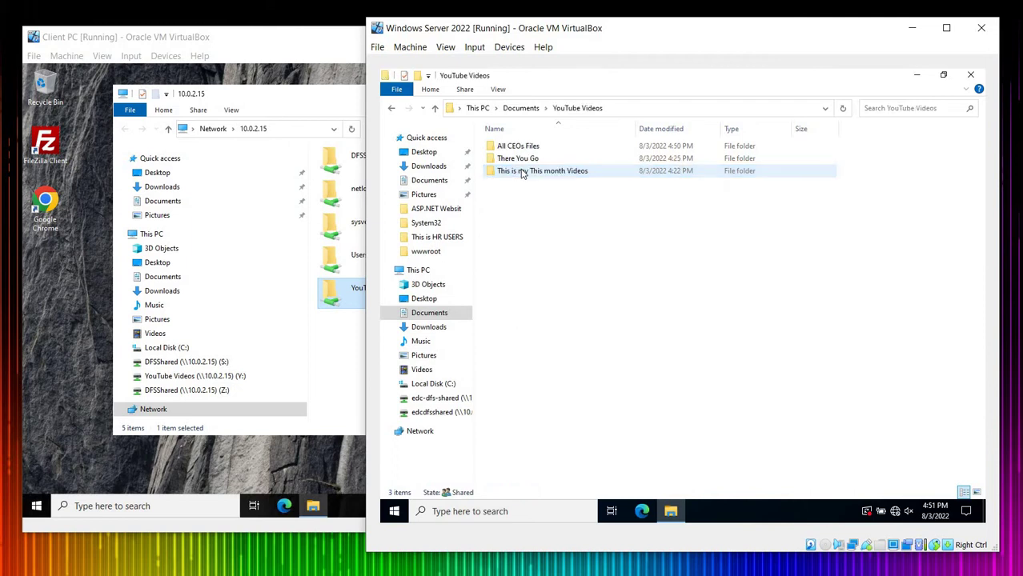
right_click(527, 148)
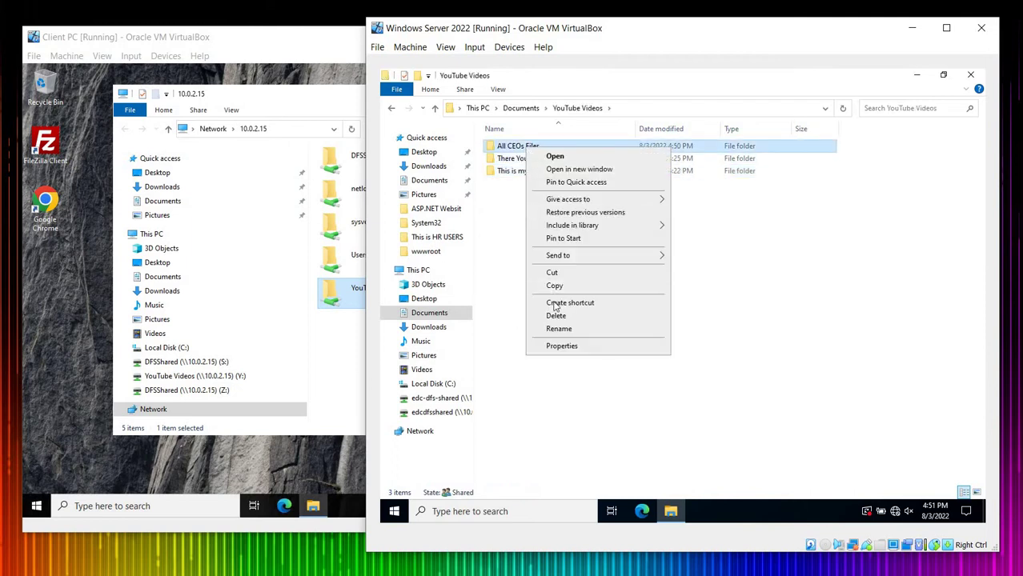
click(561, 345)
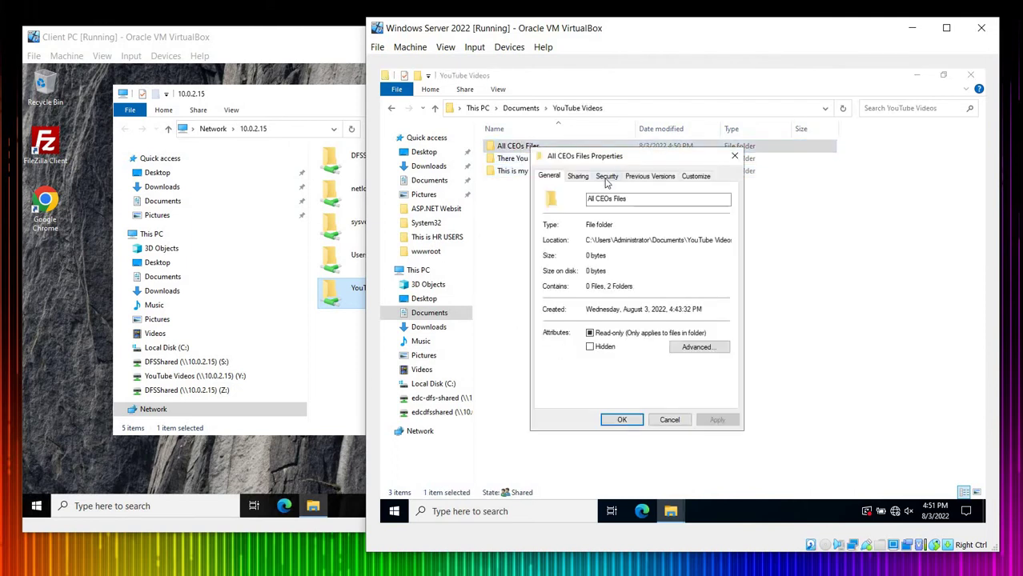
click(607, 177)
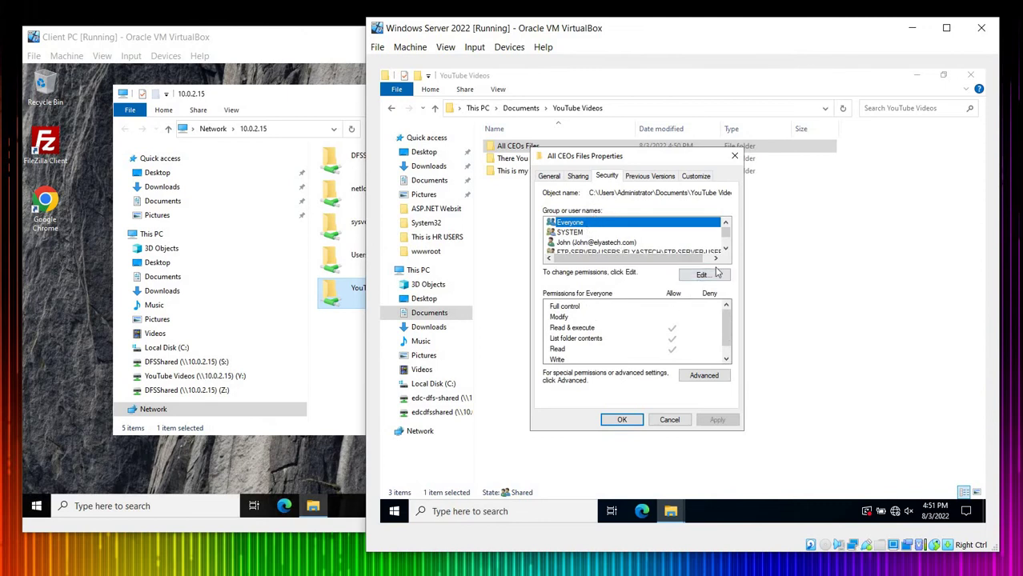
click(705, 275)
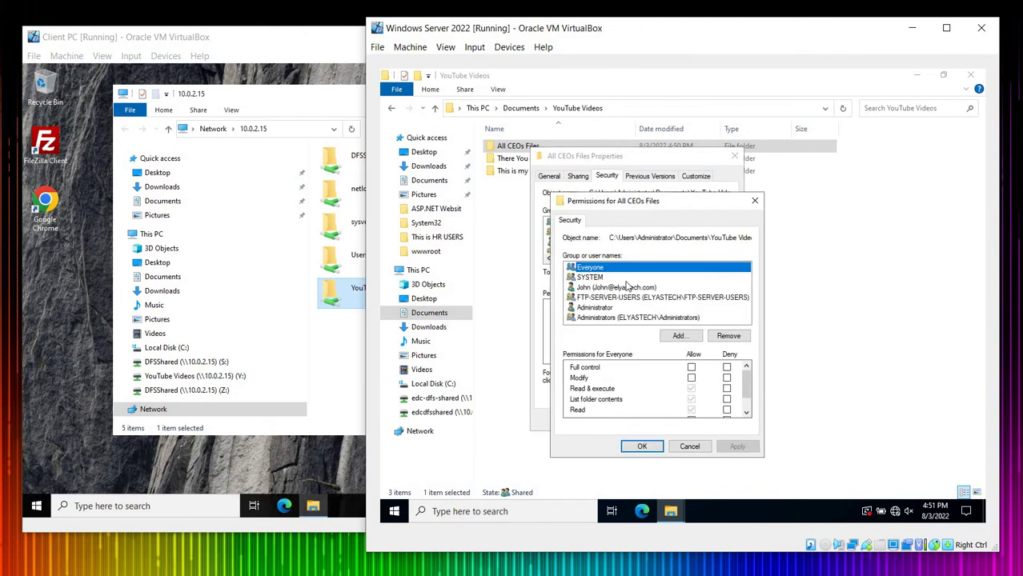
- Deny Everyone full control on All CEOs Files, apply, close the dialogs, and switch to the client PC
click(726, 367)
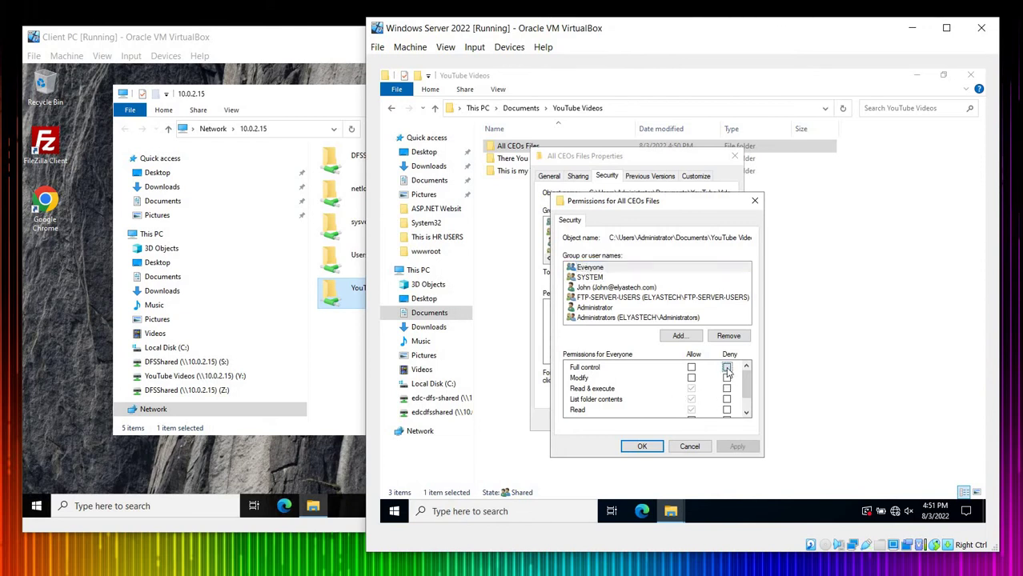
click(730, 449)
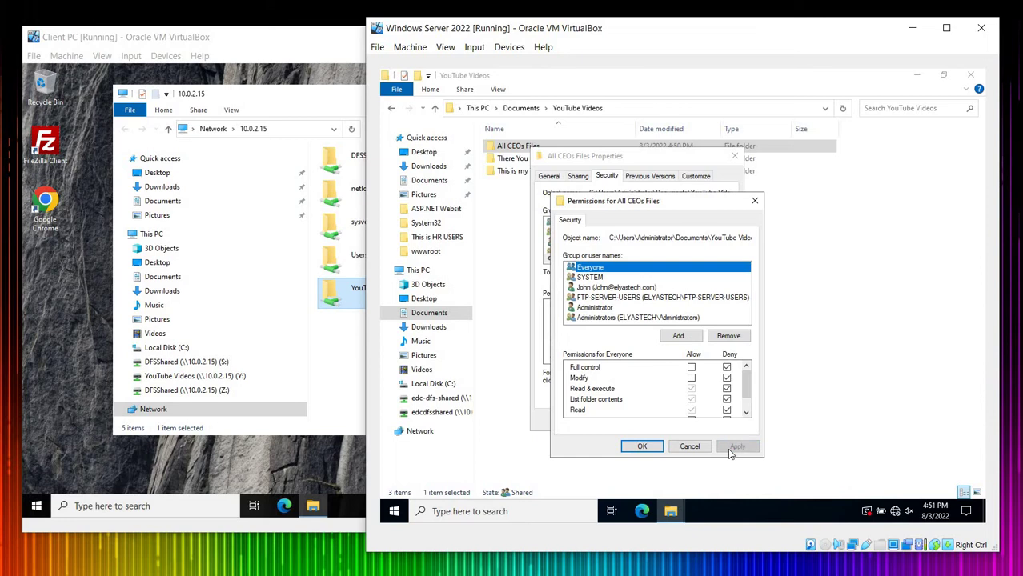
click(641, 446)
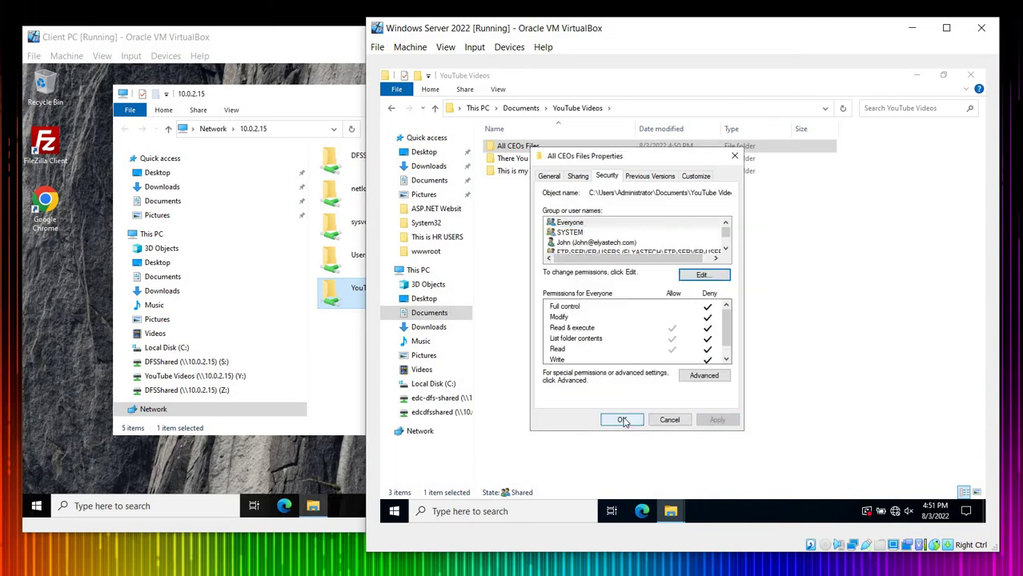
click(623, 421)
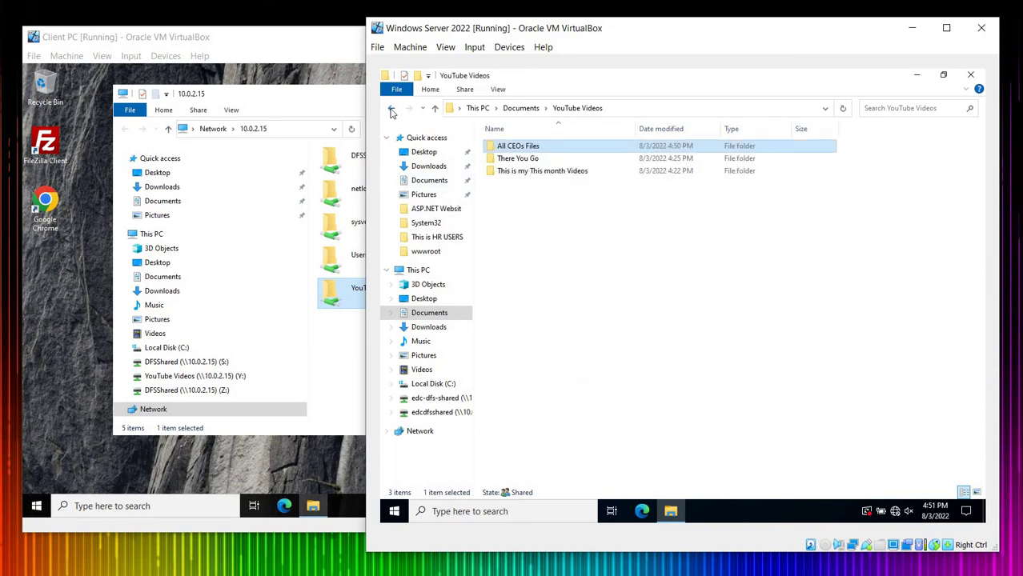
click(391, 112)
click(296, 233)
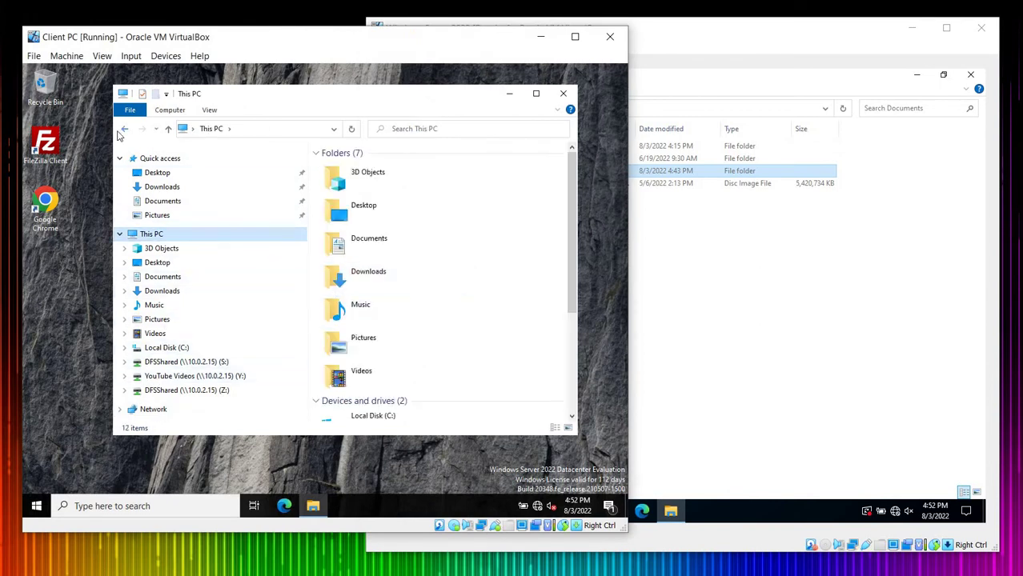
- Open the YouTube Videos share and twice try All CEOs Files, getting access denied each time
click(124, 129)
click(371, 298)
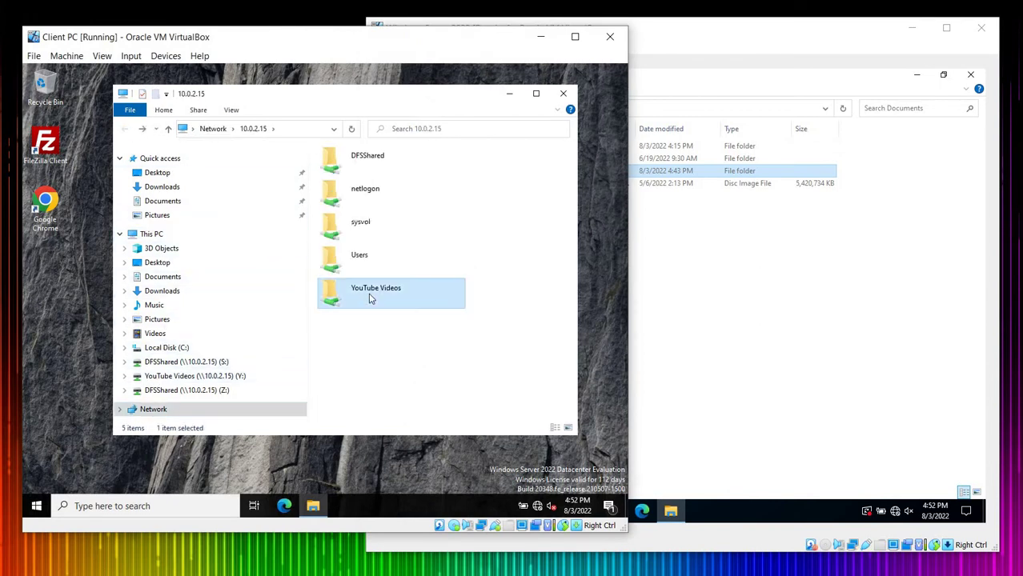
double_click(371, 299)
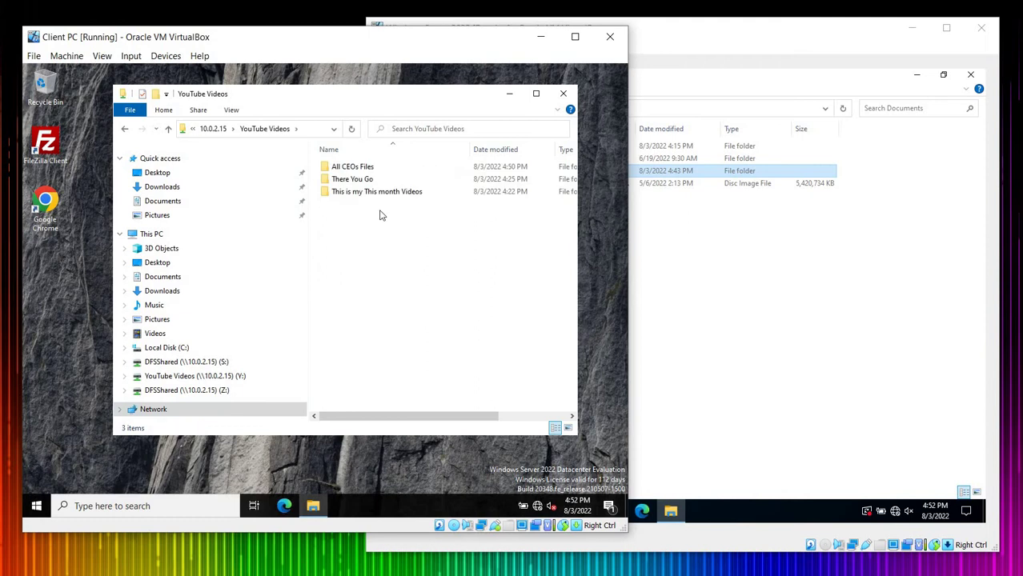
double_click(364, 170)
click(446, 306)
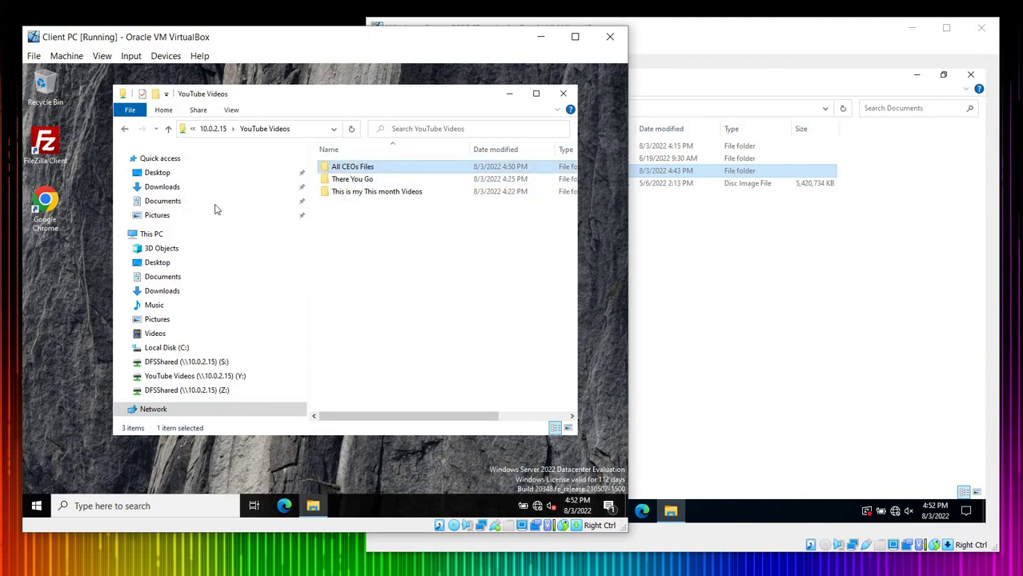
click(124, 129)
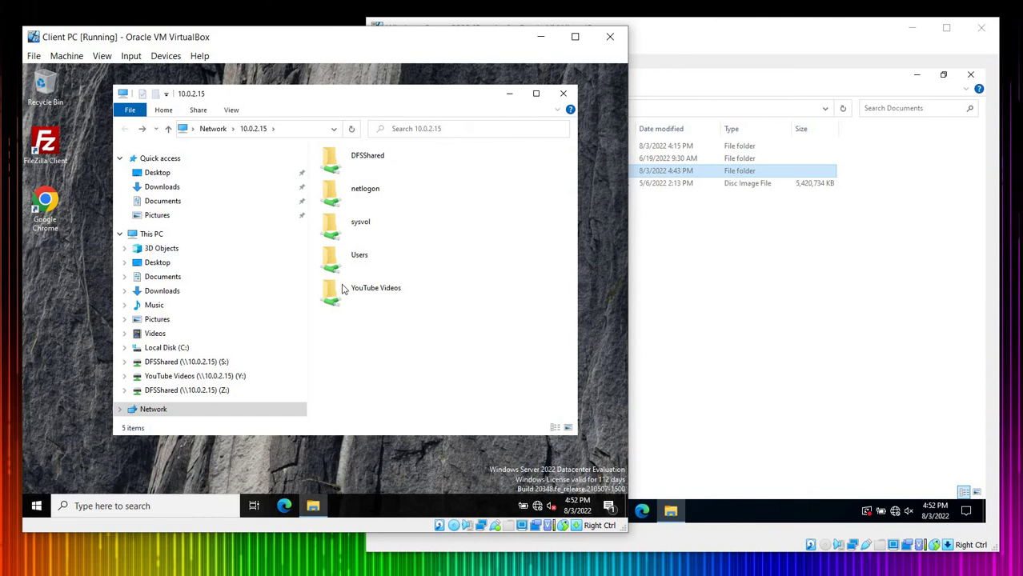
double_click(388, 299)
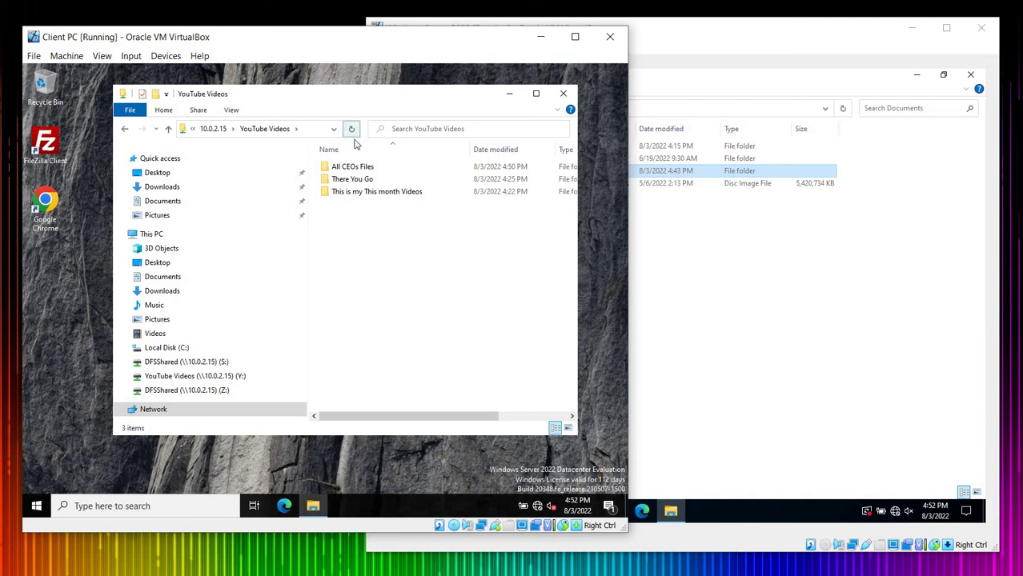
double_click(345, 169)
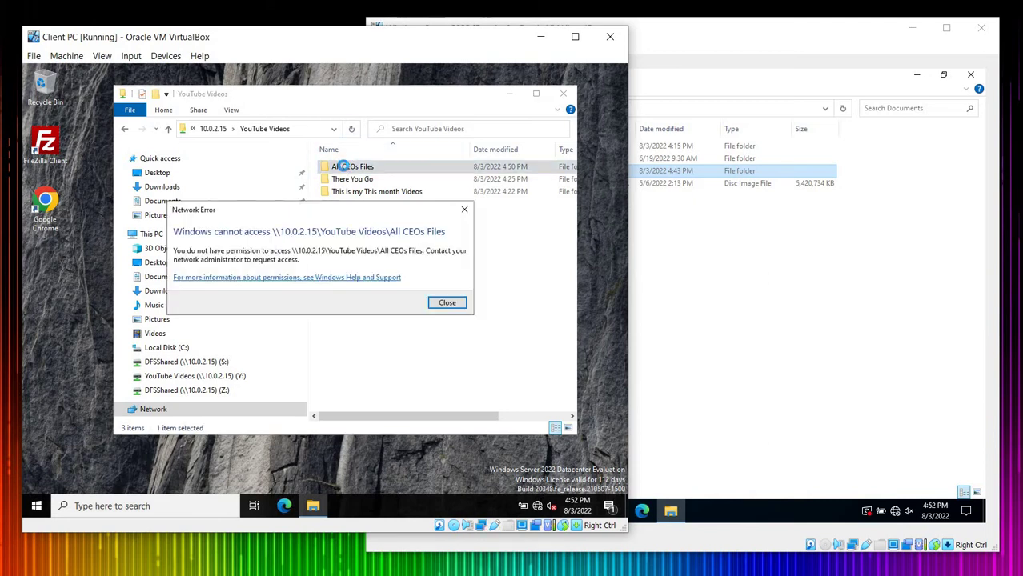
click(447, 302)
click(775, 272)
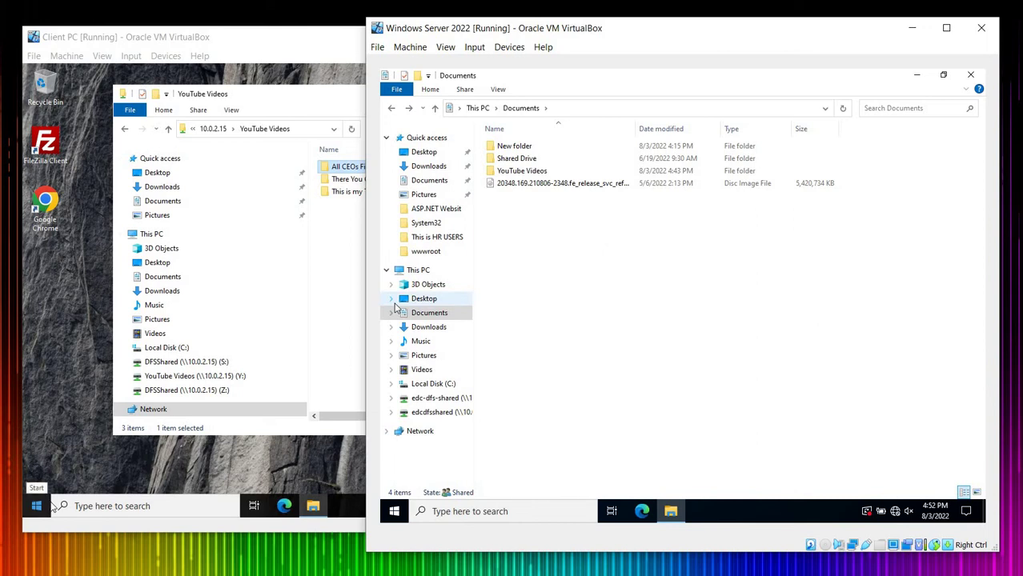
click(342, 290)
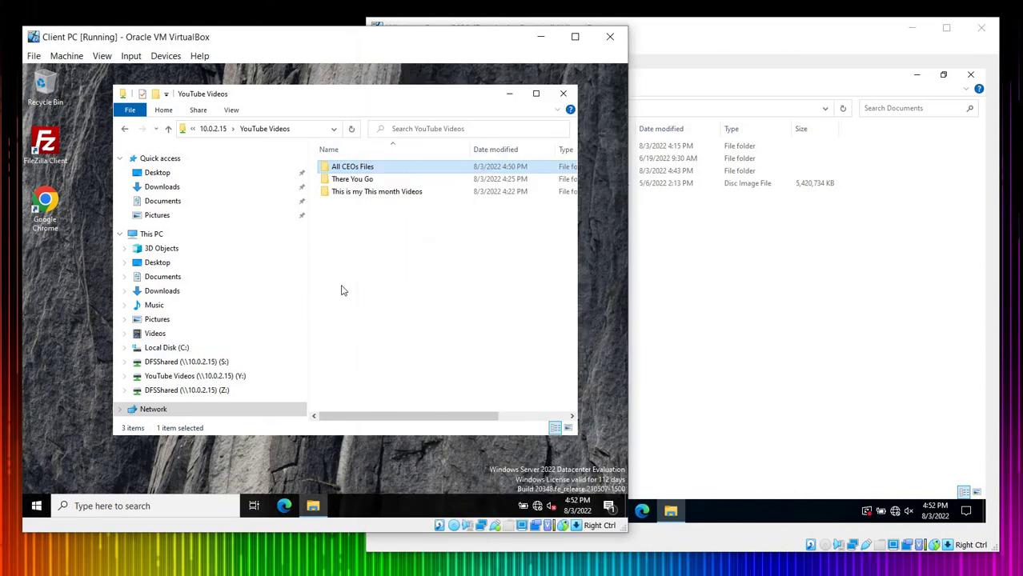
- Open the There You Go and This is my This month Videos folders, then close Explorer
click(359, 181)
double_click(360, 181)
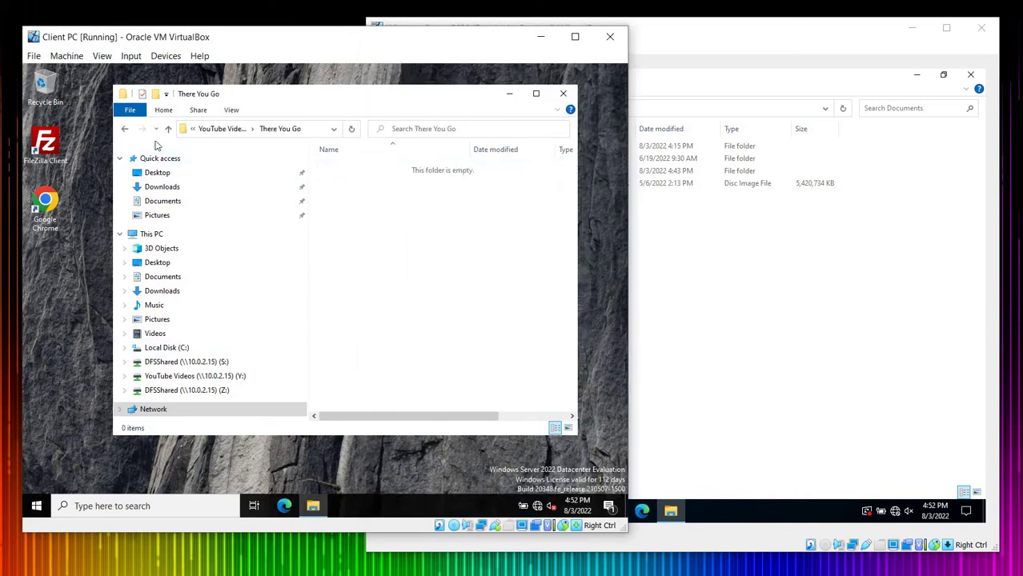
click(125, 128)
double_click(367, 192)
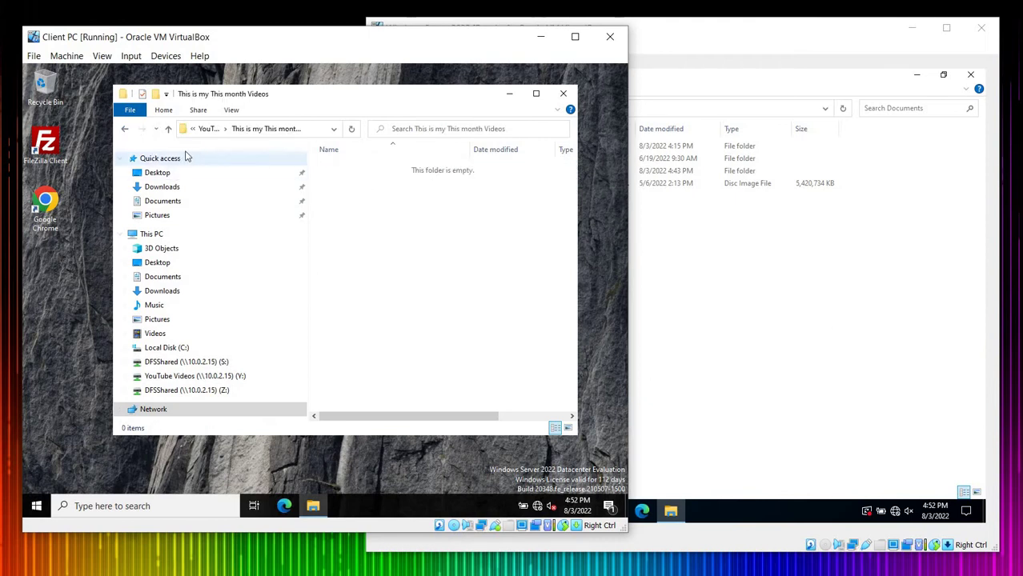
click(125, 129)
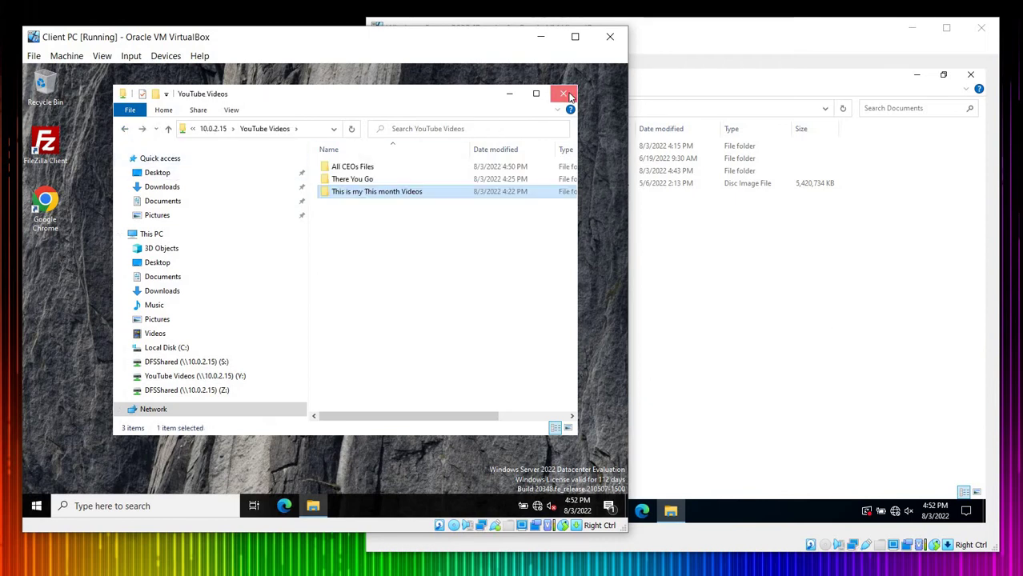
click(563, 95)
- Sign out of the client PC and send Ctrl+Alt+Del to reach the sign-in screen
click(36, 506)
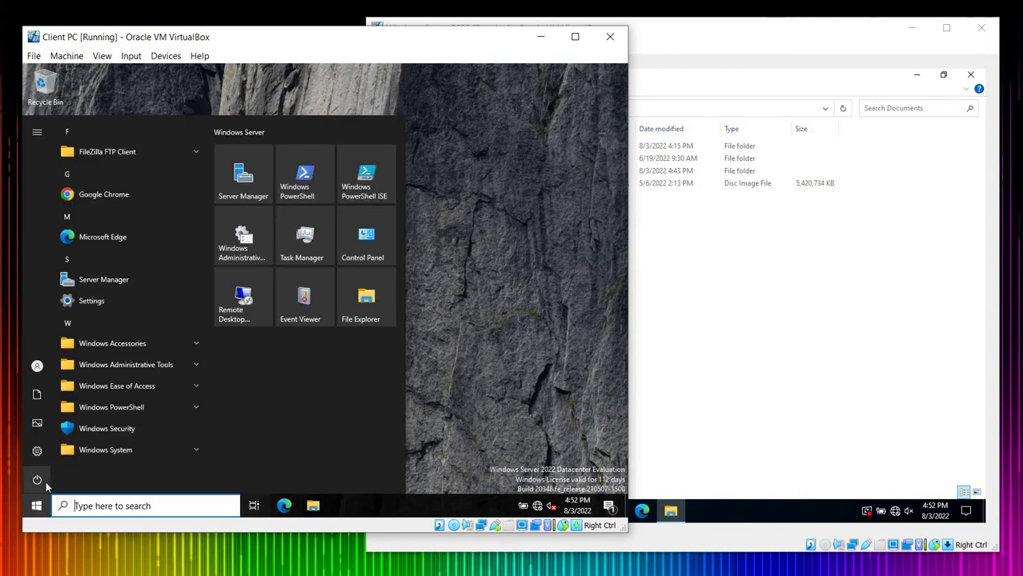
click(40, 366)
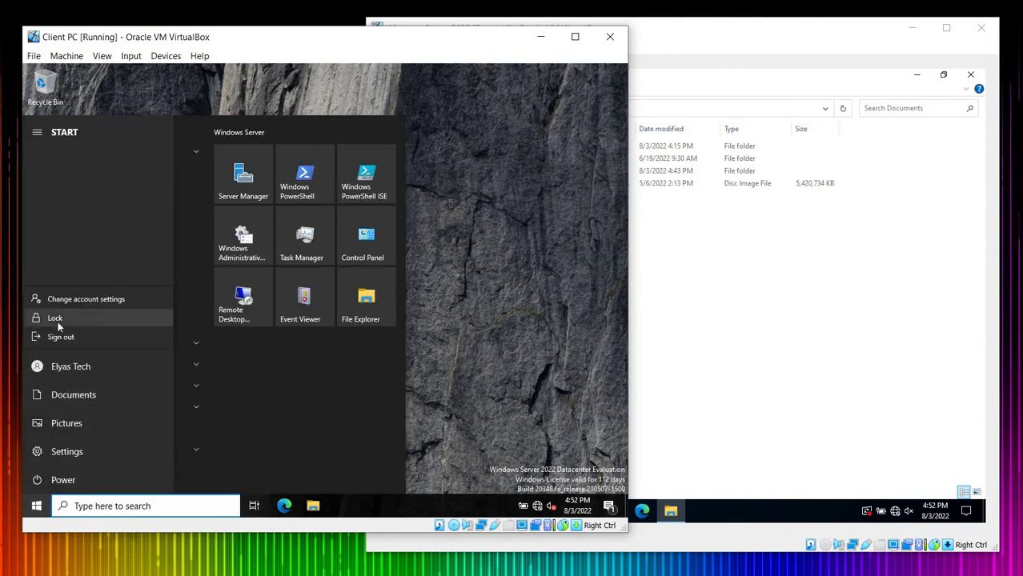
click(56, 336)
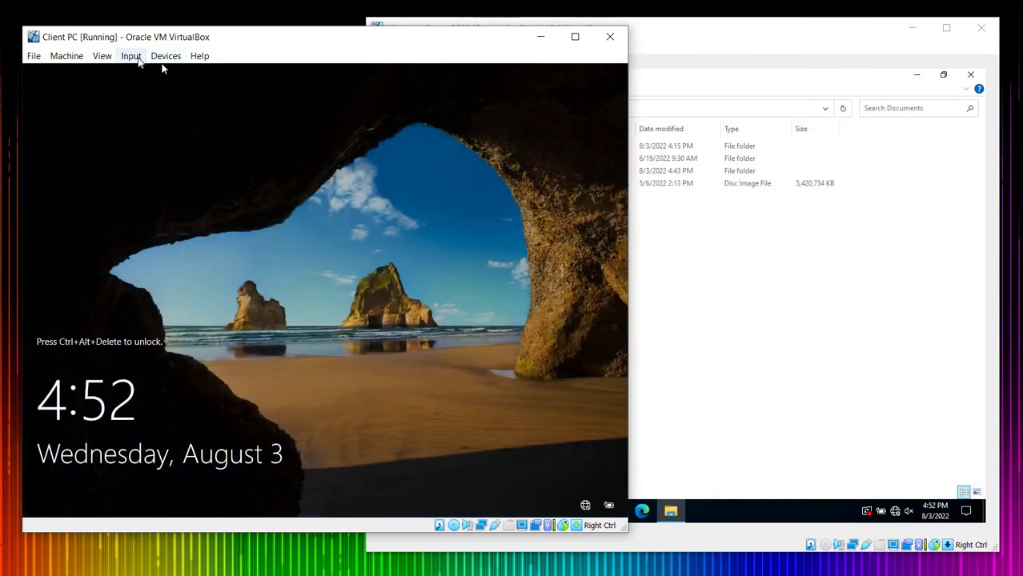
click(132, 56)
mouse_move(190, 72)
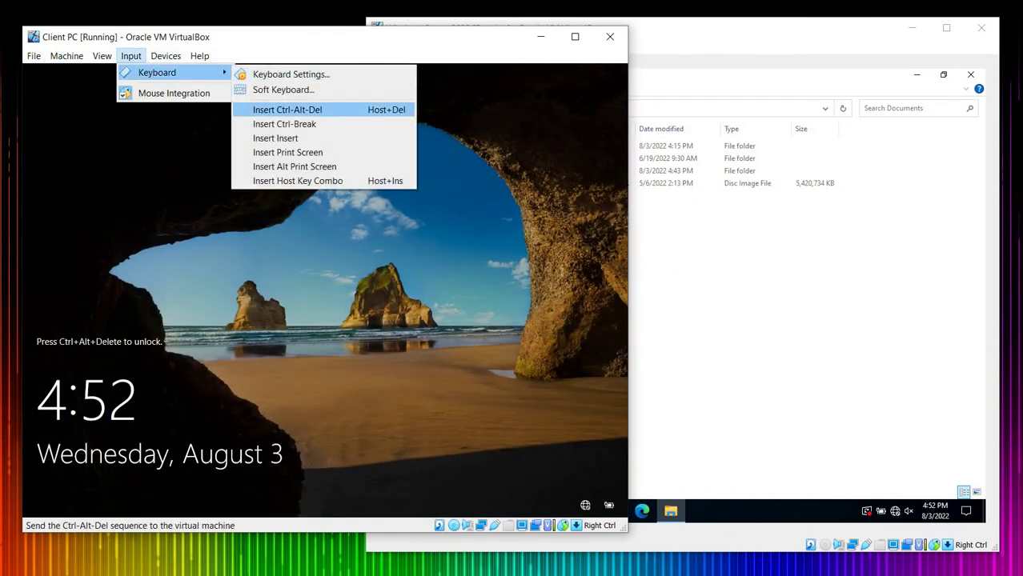
click(286, 110)
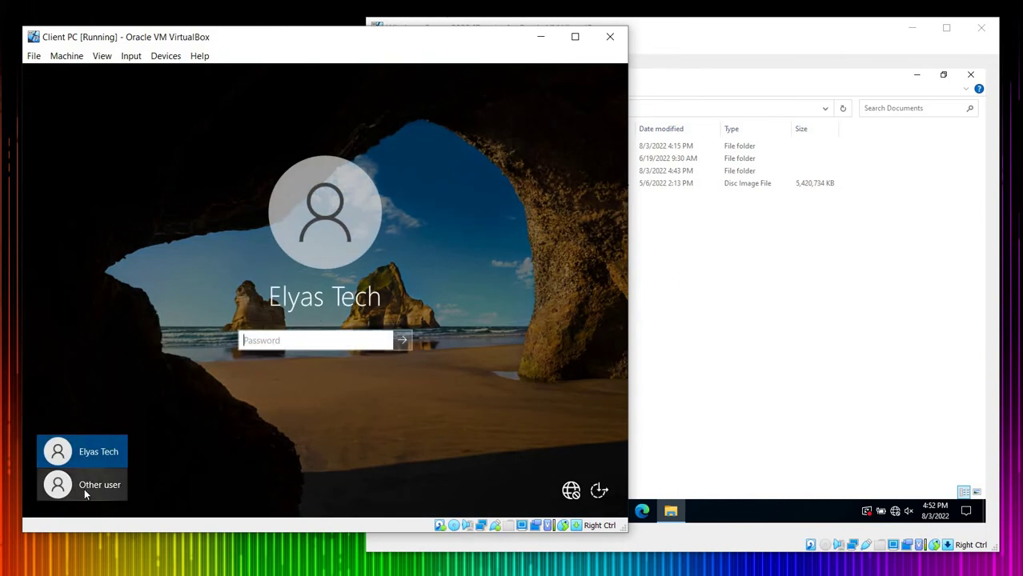
- Sign in as Other user with the domain user's name and password
click(85, 490)
text(john)
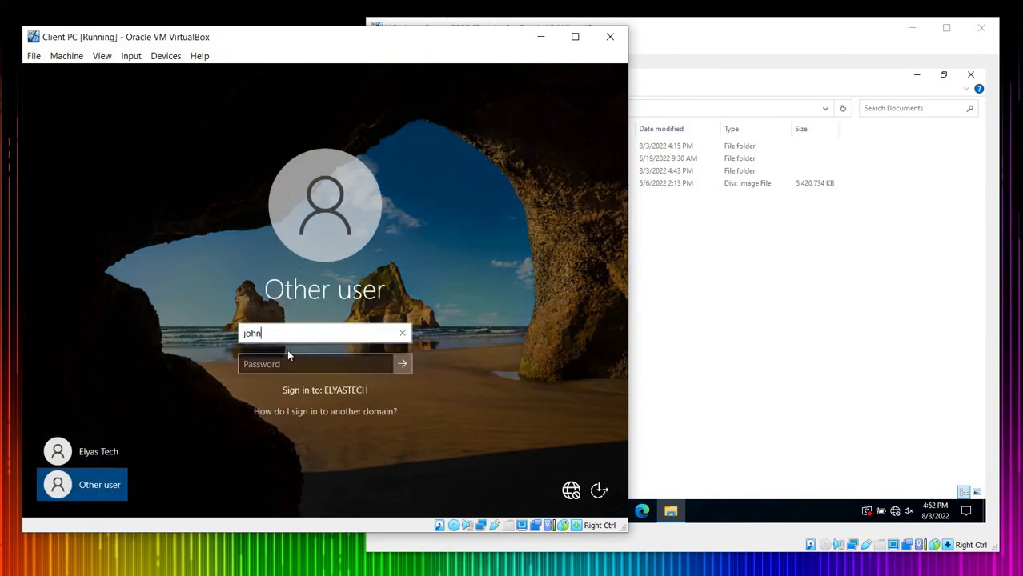
key(Tab)
text(•••)
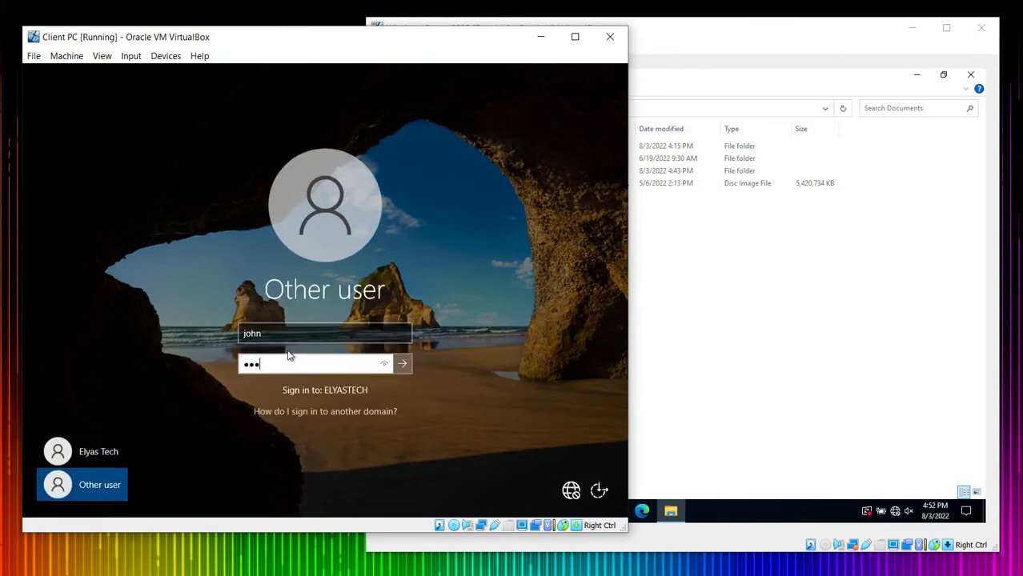
key(Return)
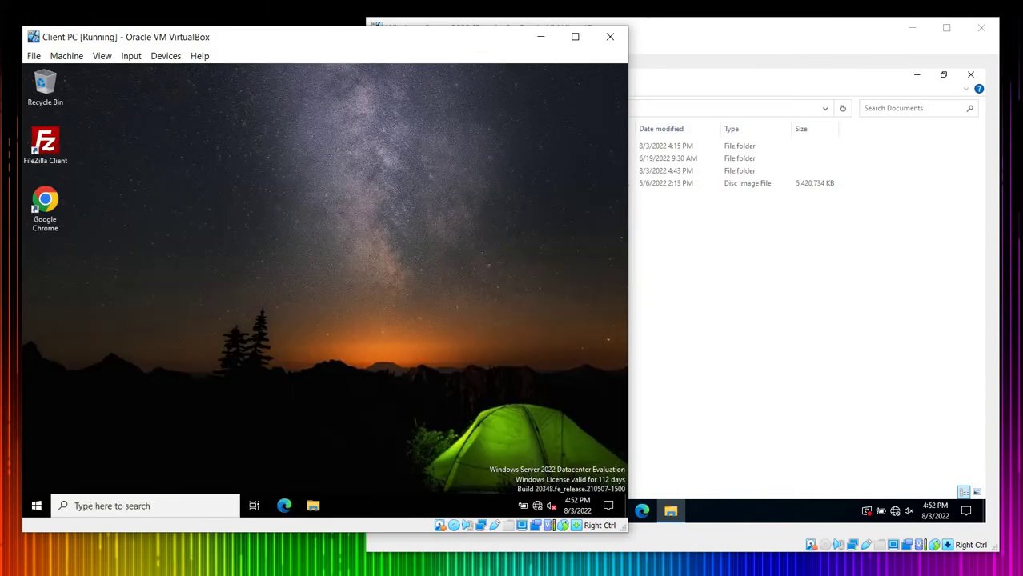
- Dismiss the Shutdown Event Tracker with comment '1', then bring up the Start menu and Run dialog
click(277, 333)
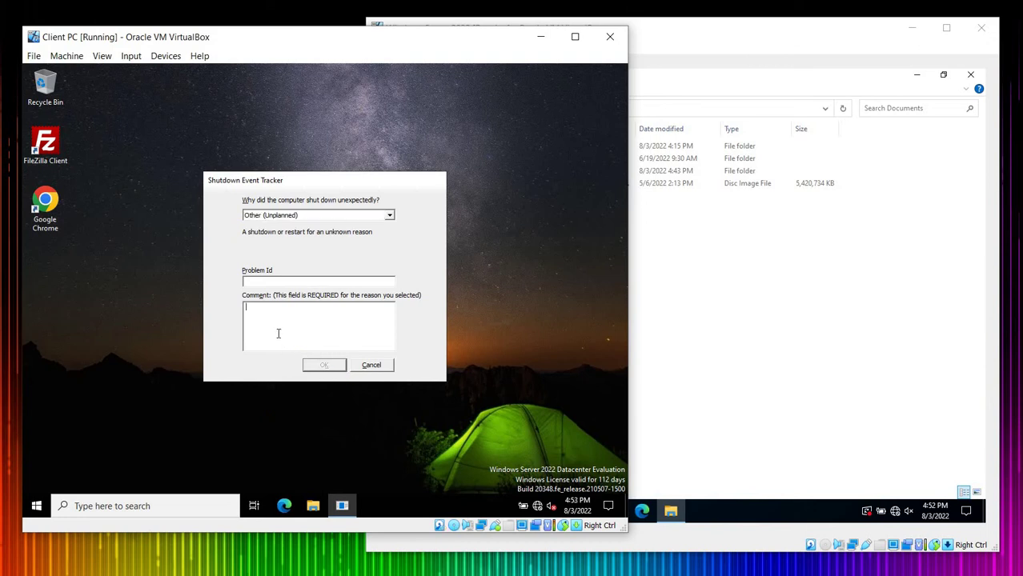
text(123)
click(313, 368)
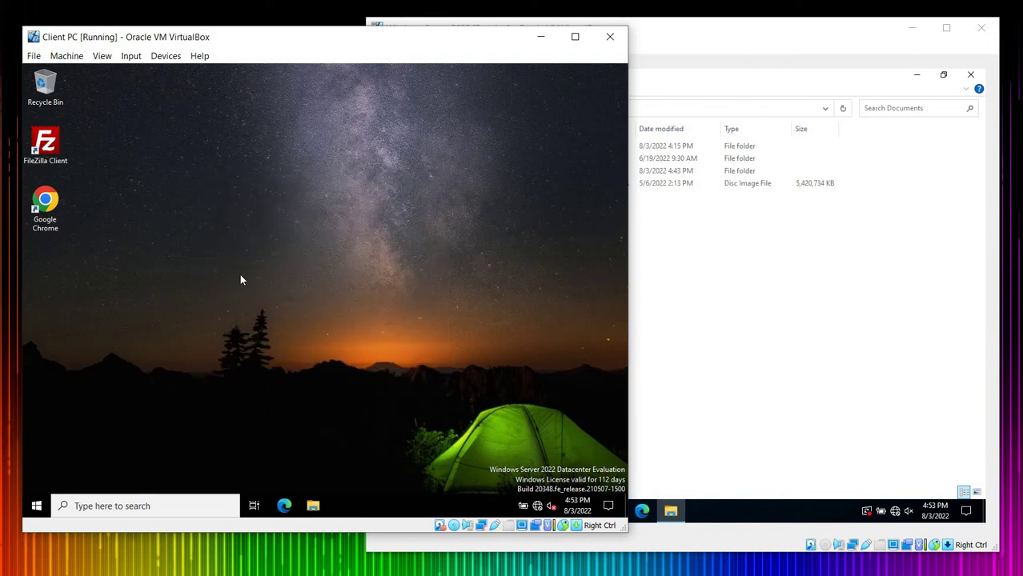
click(36, 507)
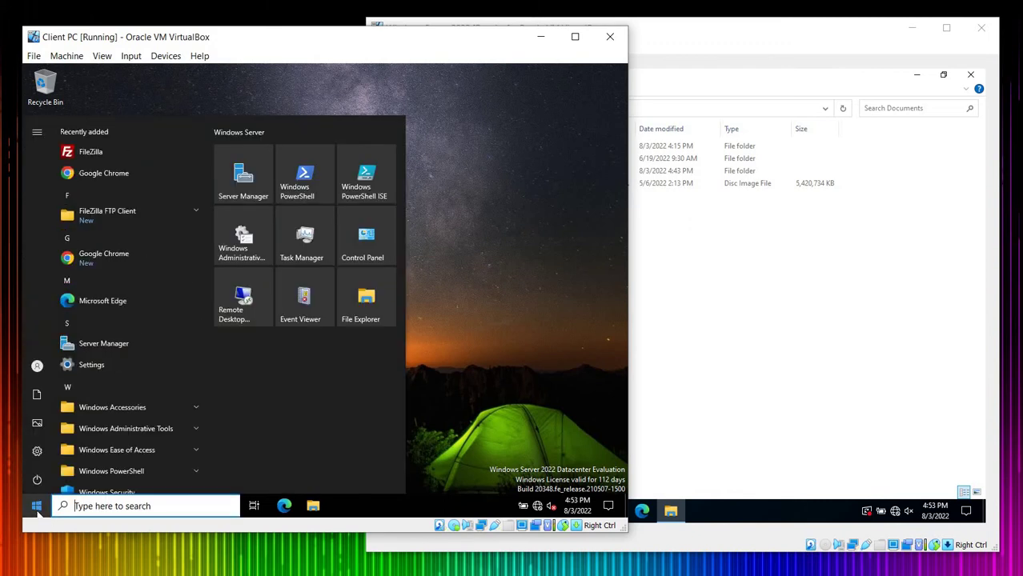
key(super+r)
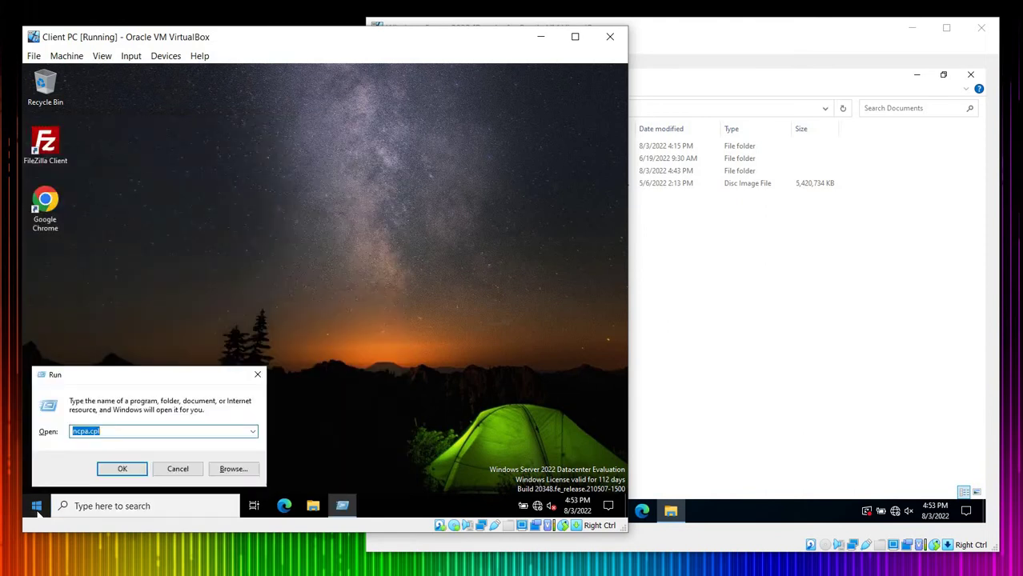
- Run \\10.0.2.15, open YouTube Videos, and confirm All CEOs Files still gives access denied
text(\\10.0.2.15)
key(Return)
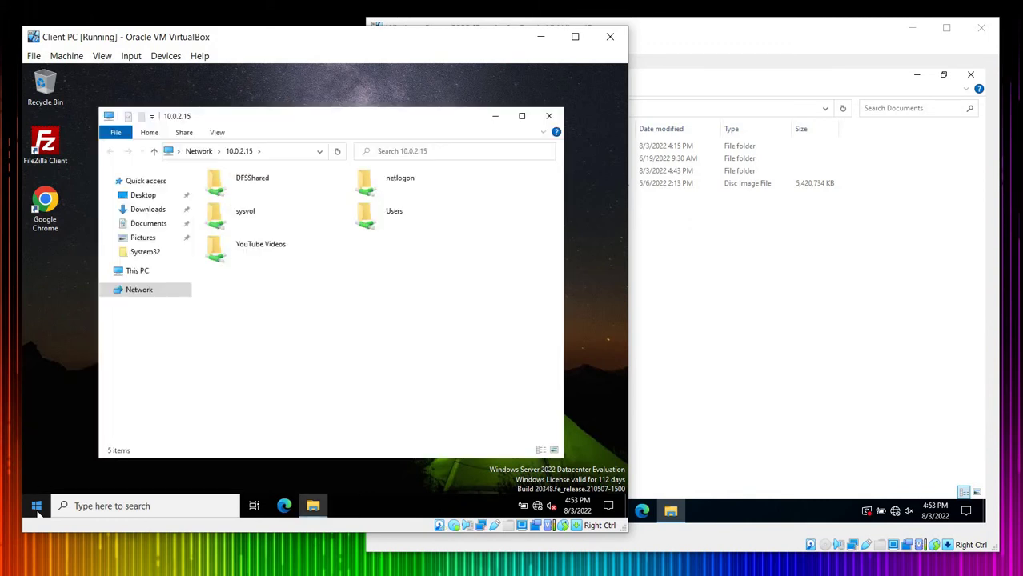
double_click(256, 255)
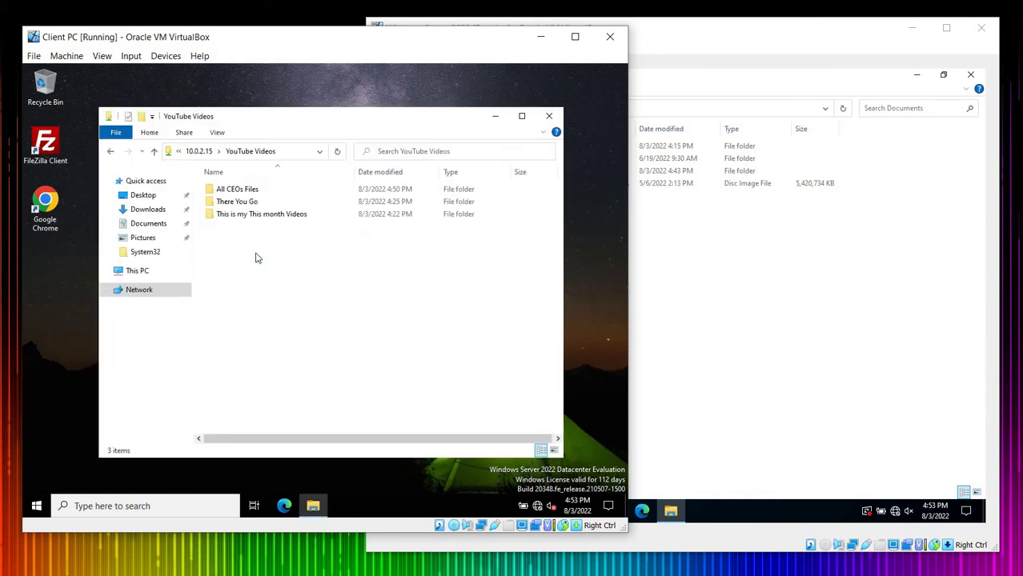
double_click(274, 189)
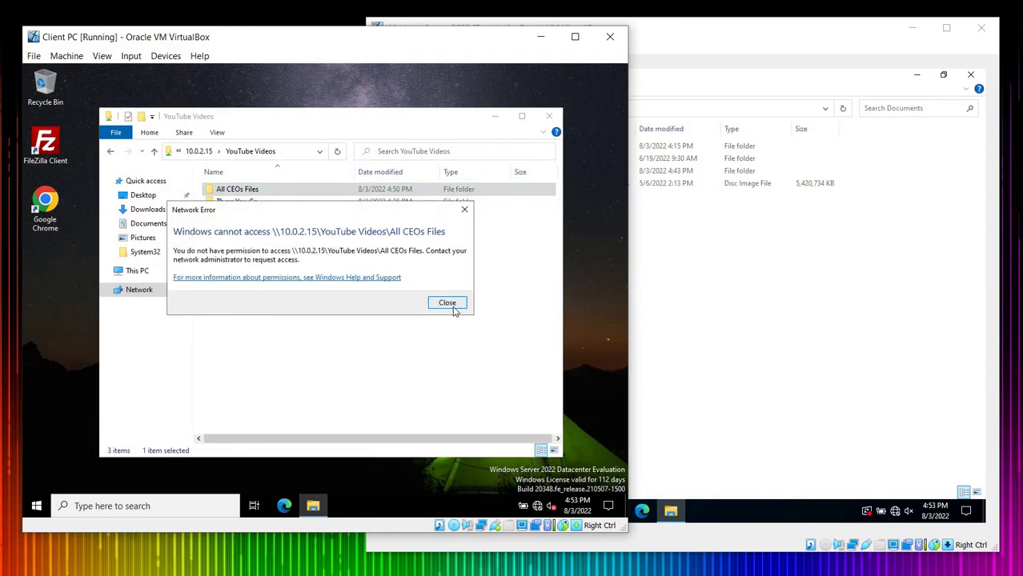
click(450, 306)
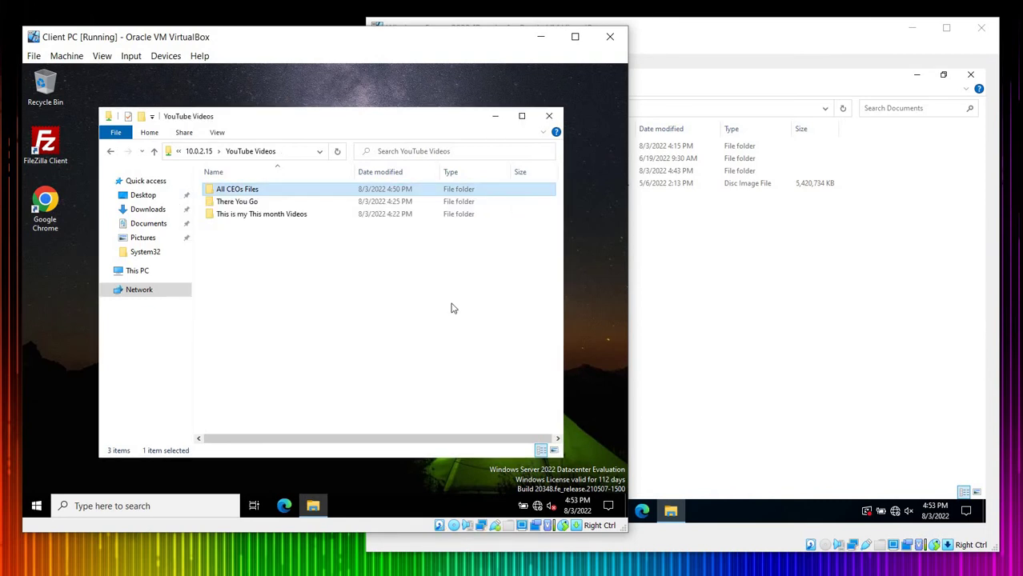
click(668, 252)
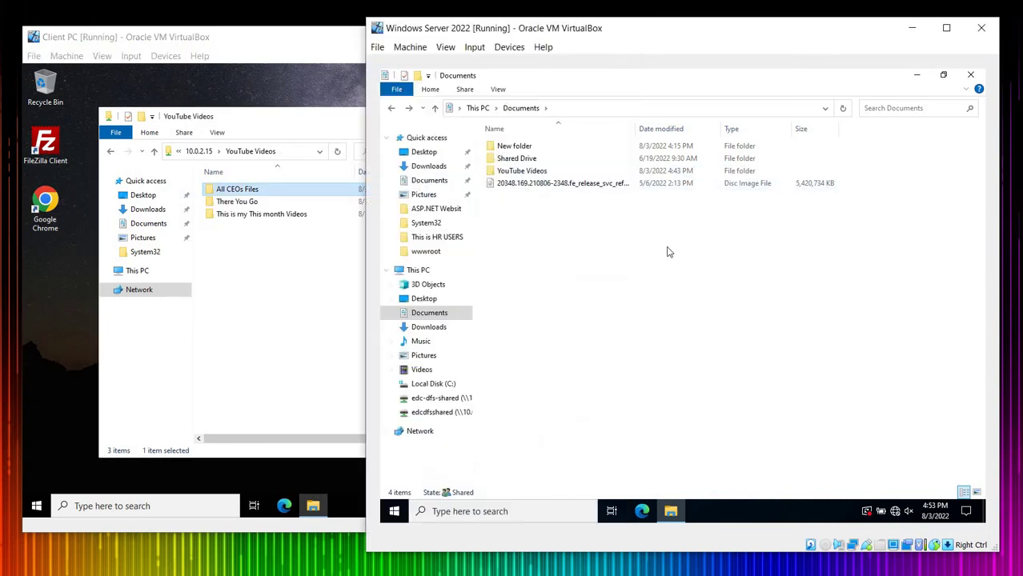
- Open the Security tab of the YouTube Videos folder's properties on the server
double_click(545, 172)
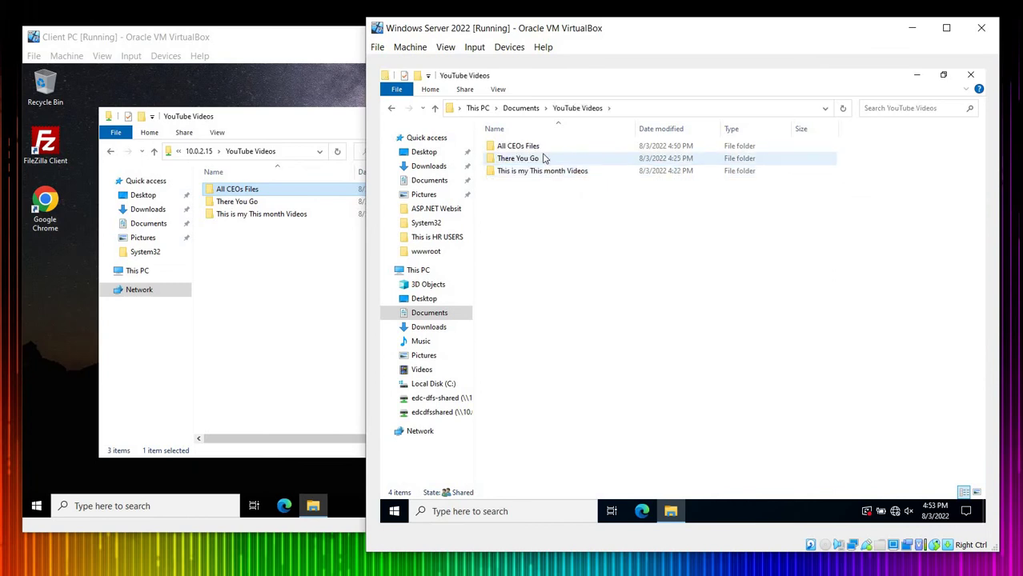
right_click(591, 145)
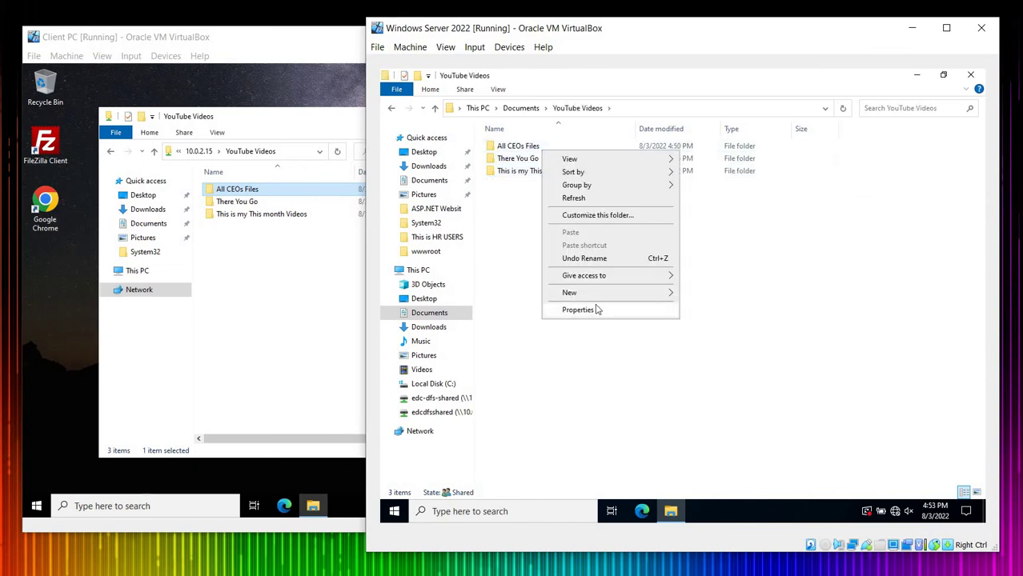
click(594, 309)
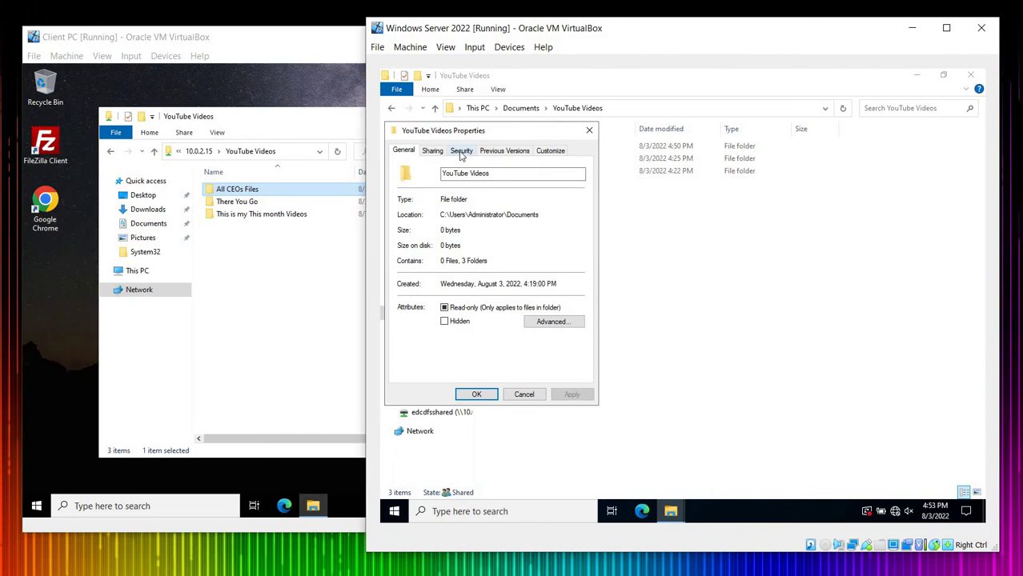
click(461, 151)
scroll(450, 220, down, 1)
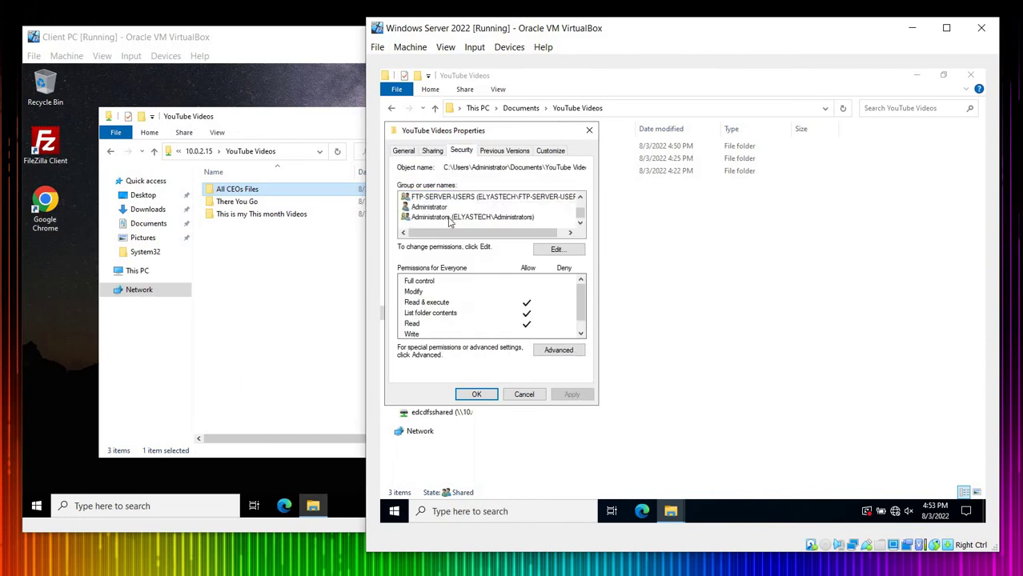
scroll(450, 222, up, 1)
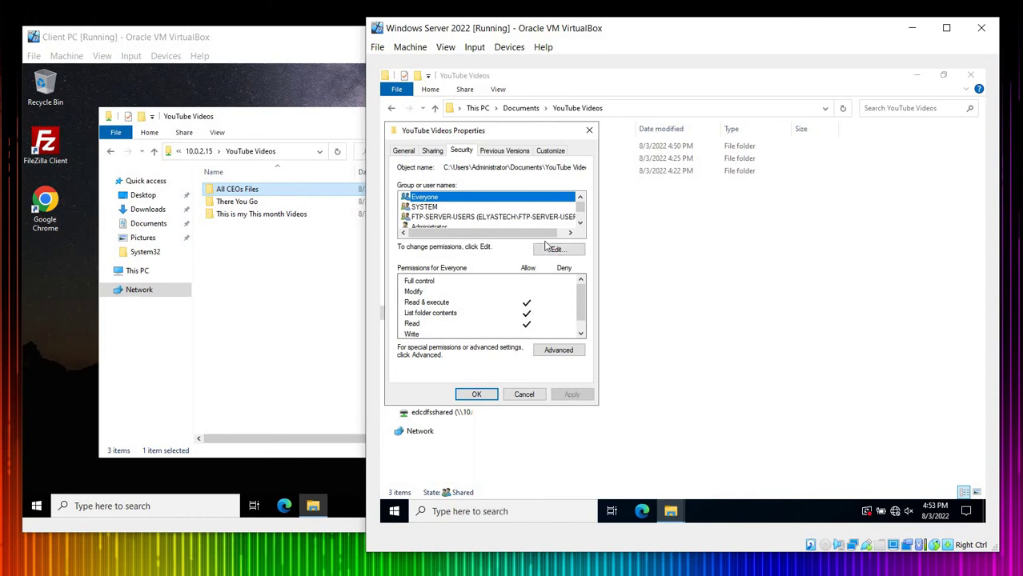
drag(558, 133, 740, 178)
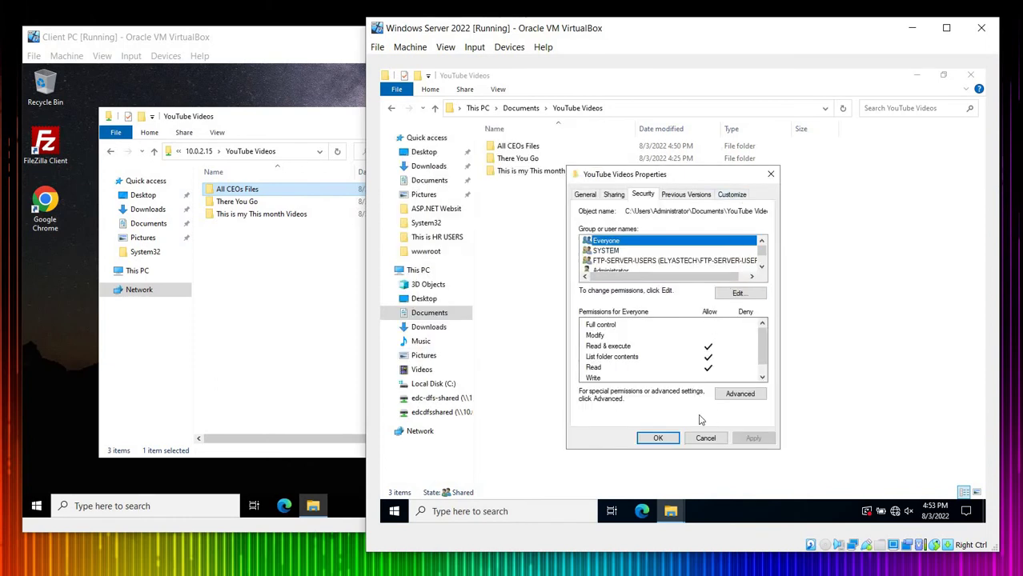
- Add the domain user with full control, apply, and continue past the All CEOs Files error
click(732, 296)
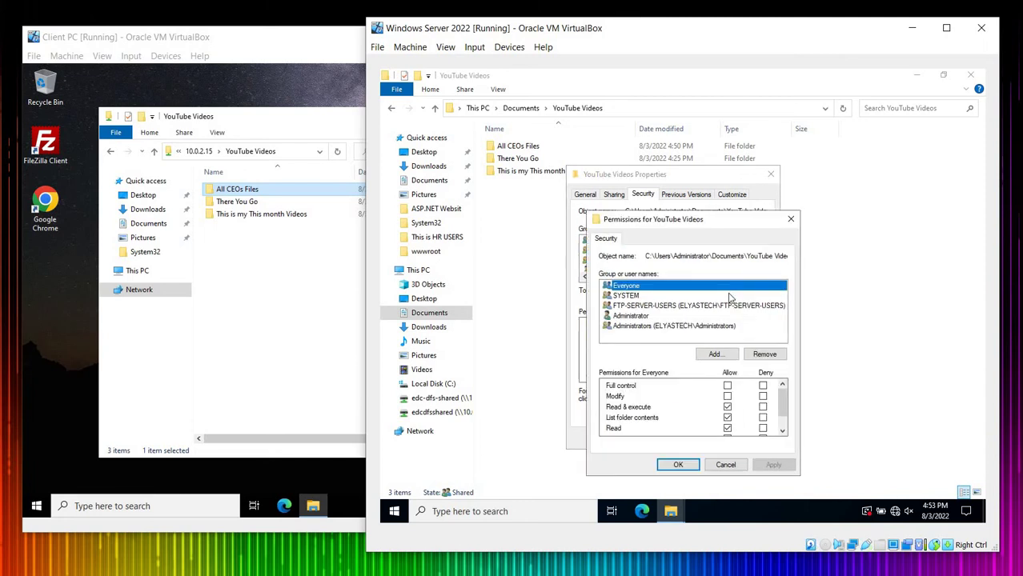
click(706, 355)
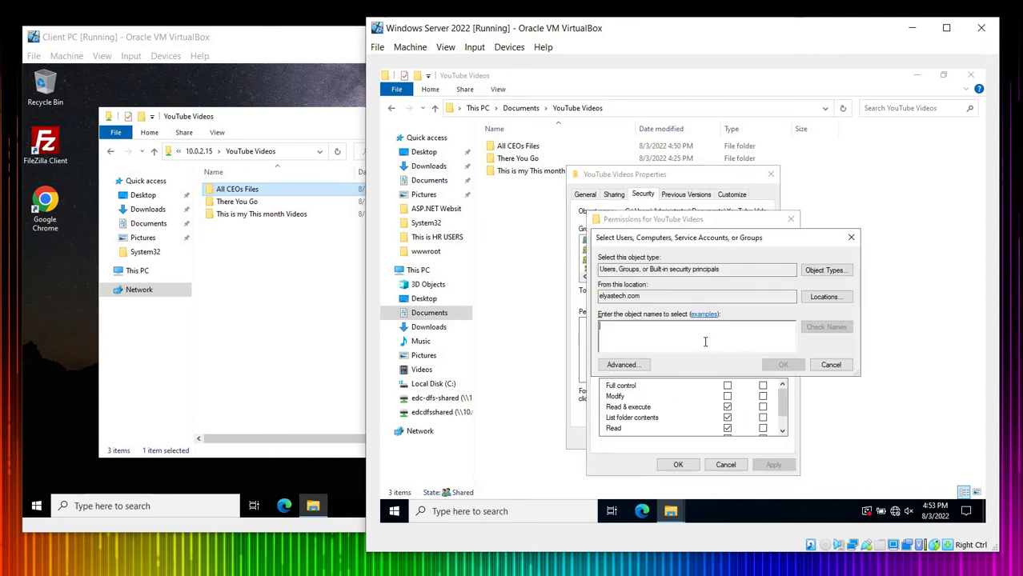
text(john)
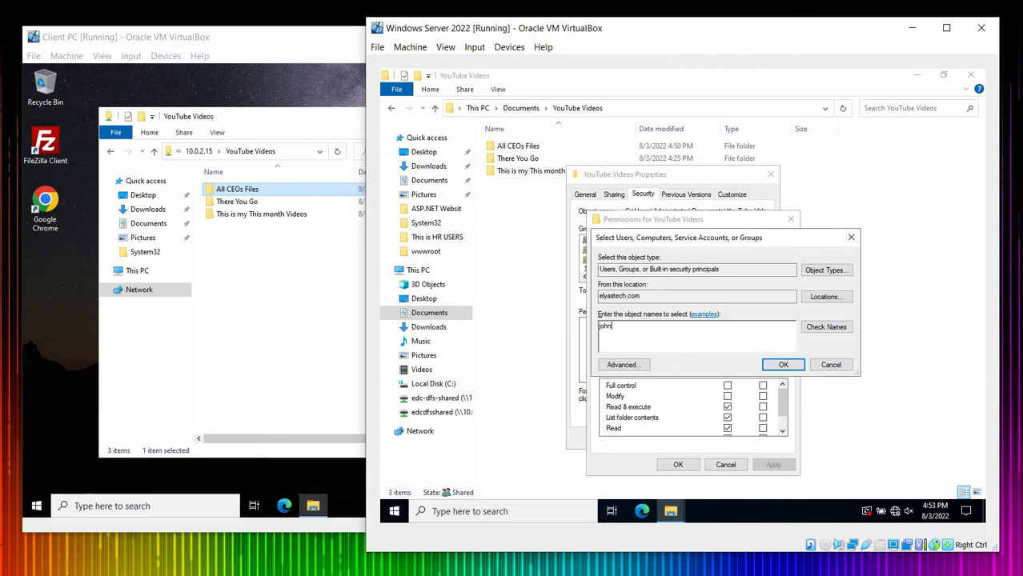
key(ctrl+k)
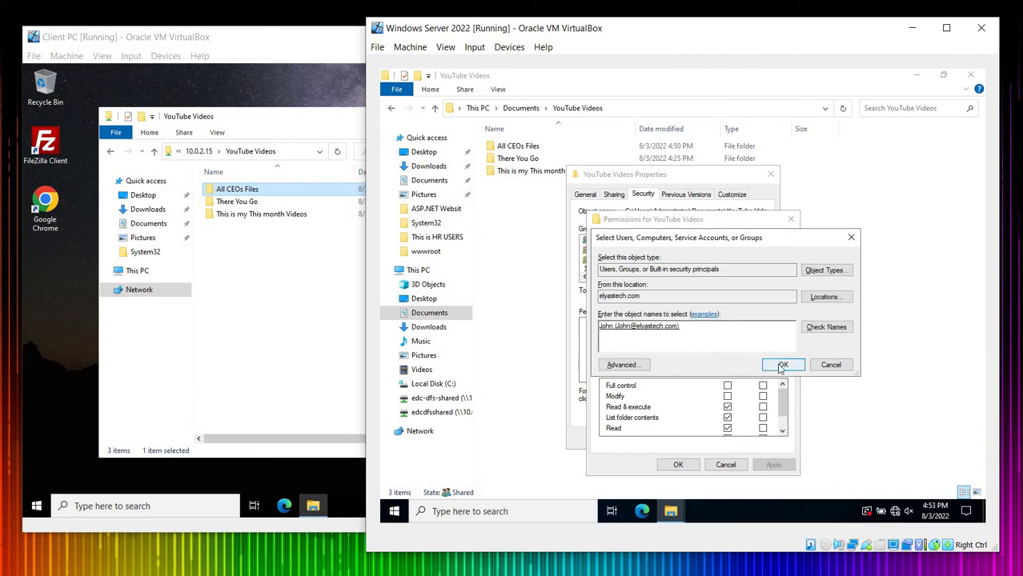
click(783, 364)
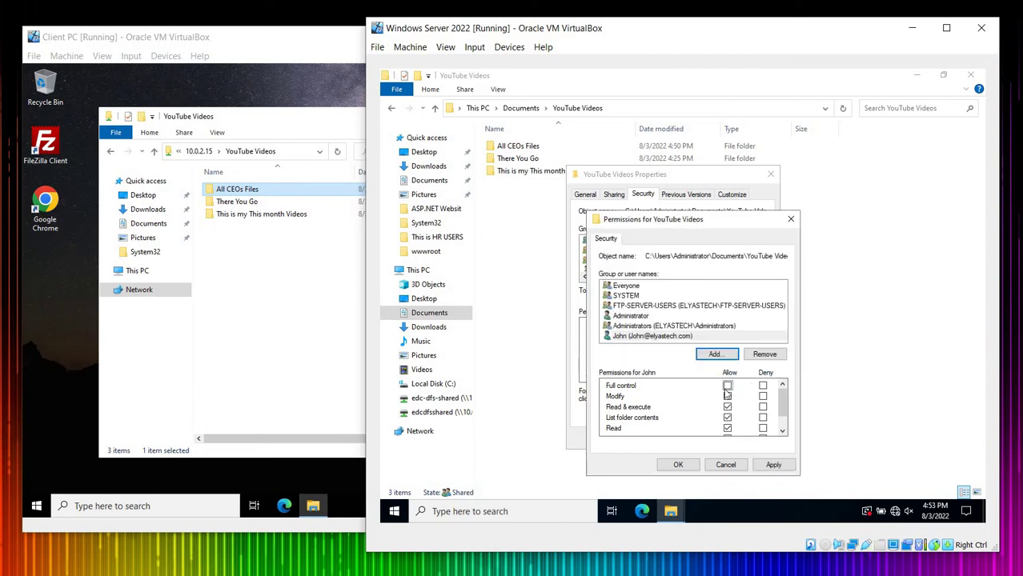
click(774, 466)
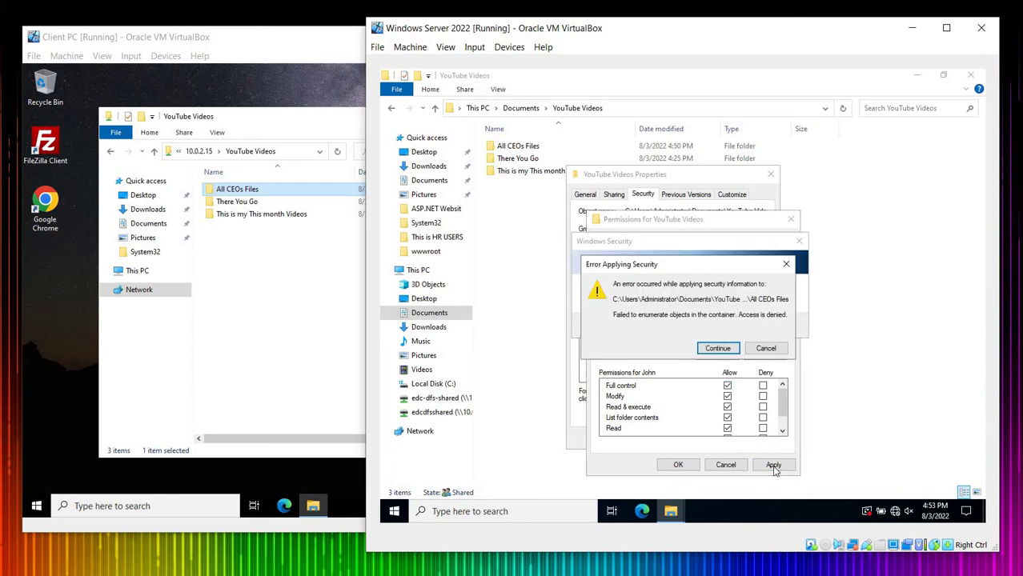
click(715, 349)
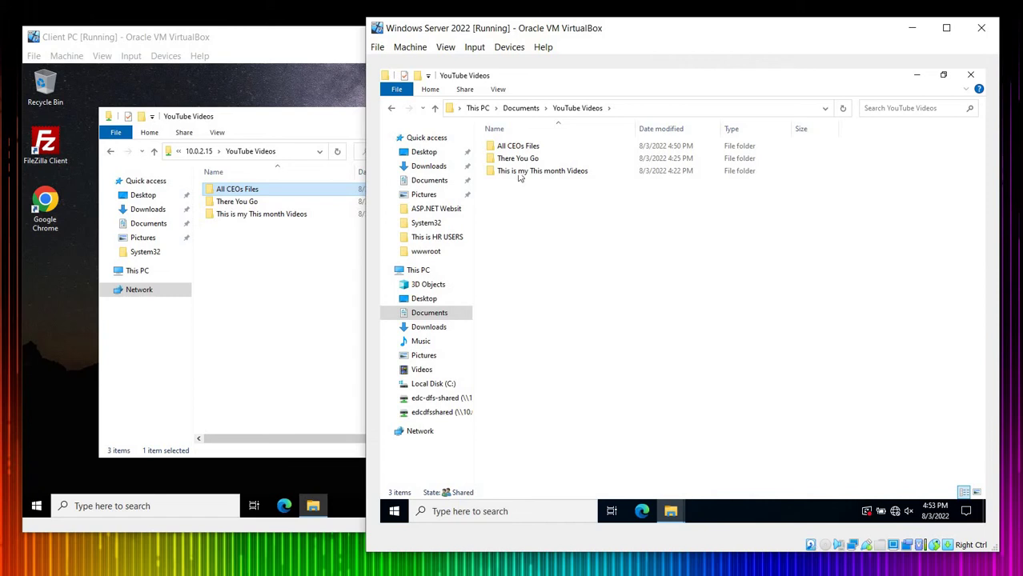
- Open All CEOs Files properties and review its Sharing tab and Security tab user entries
click(516, 149)
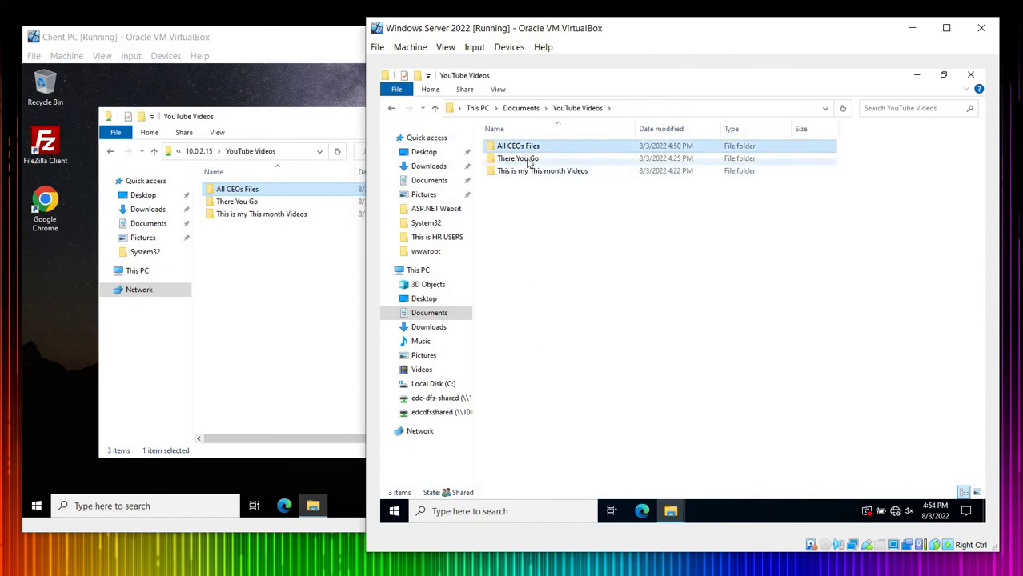
right_click(534, 146)
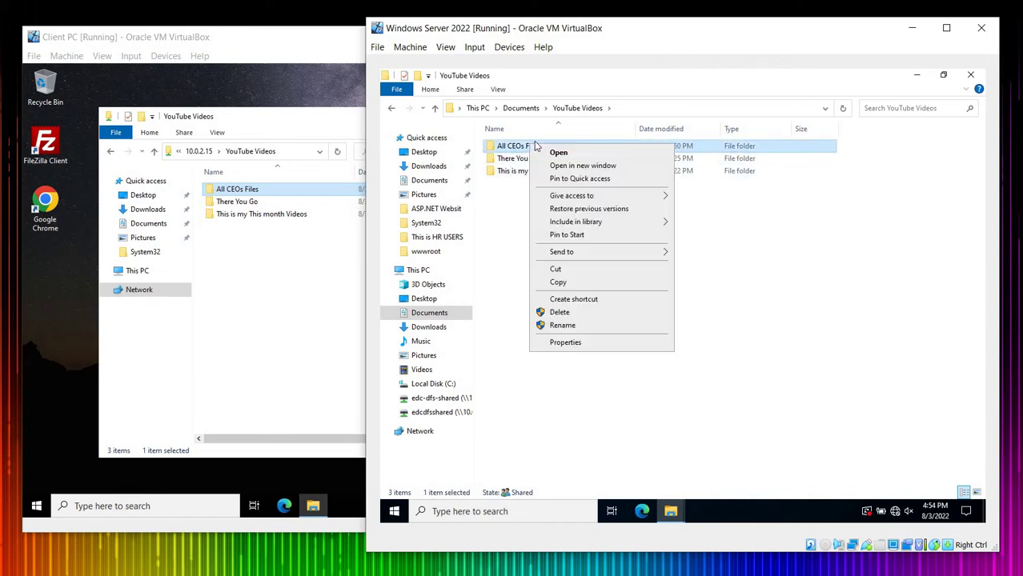
click(586, 343)
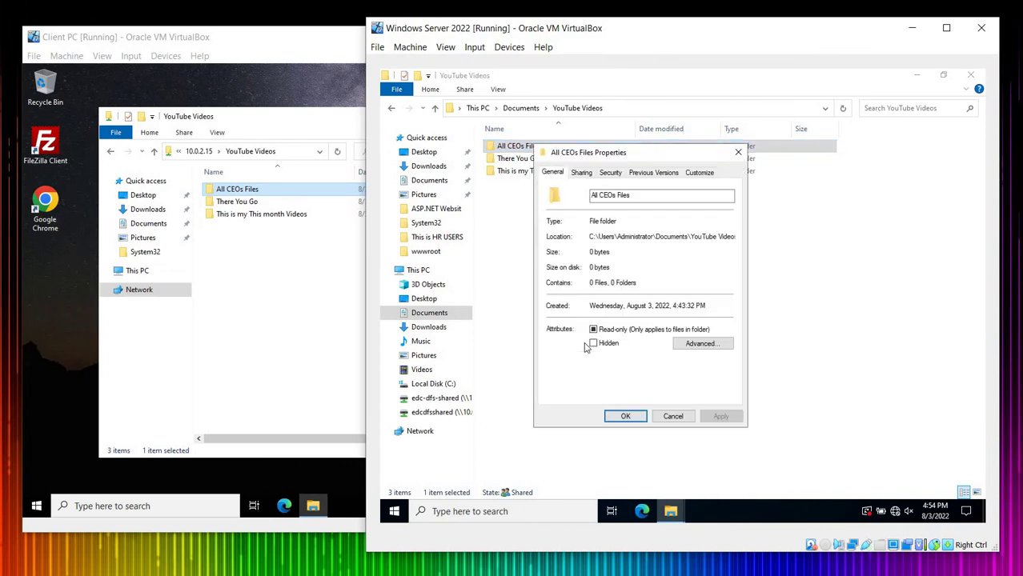
click(583, 173)
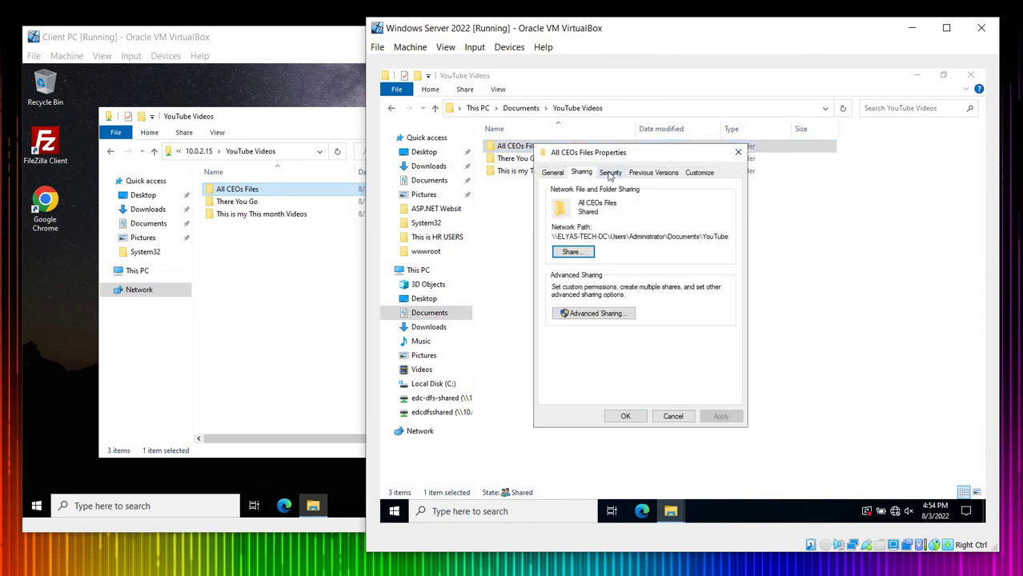
click(609, 174)
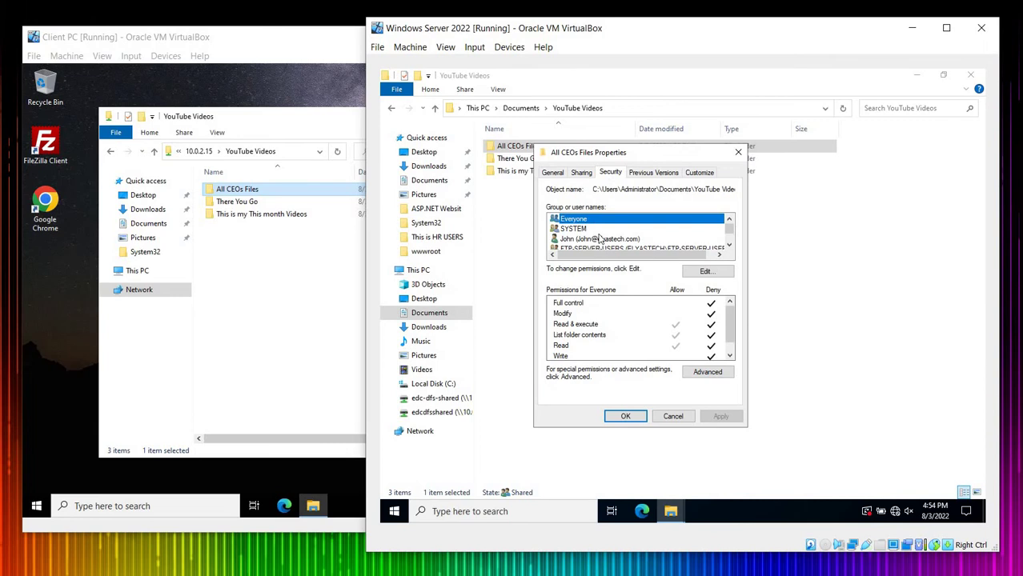
click(599, 239)
click(319, 283)
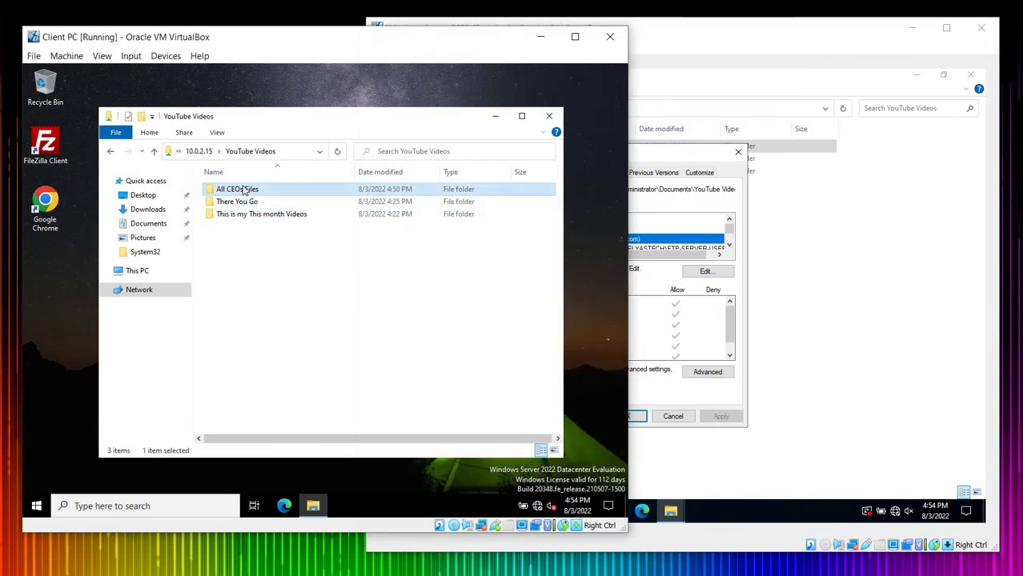
- Twice try opening All CEOs Files on the client, dismissing each access-denied error
double_click(245, 190)
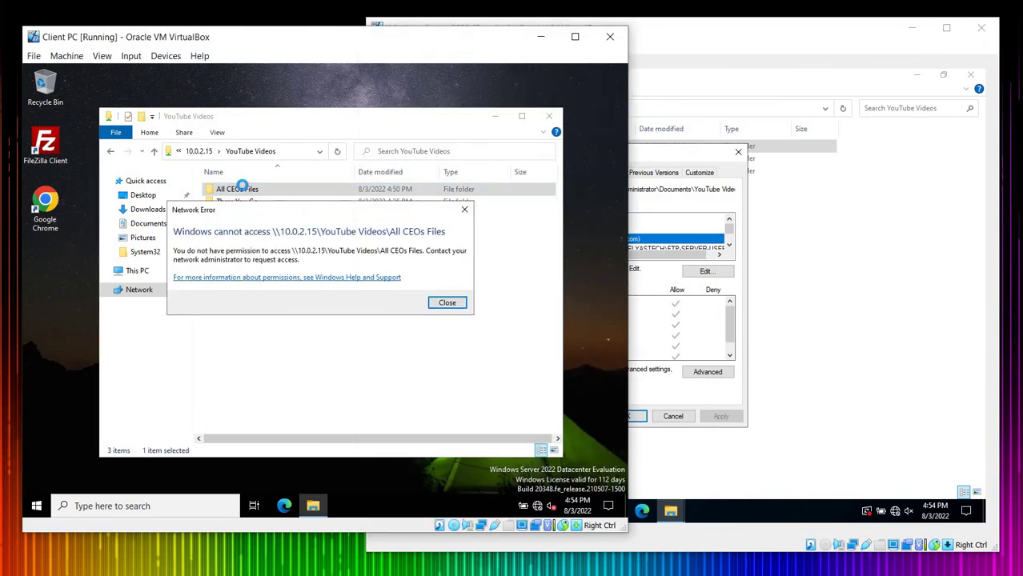
click(446, 306)
double_click(261, 190)
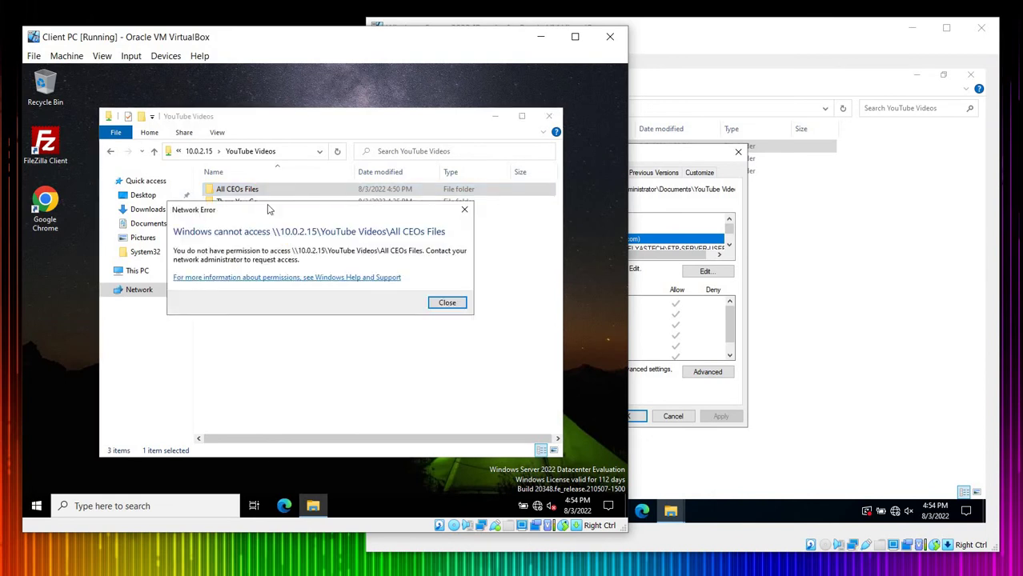
click(447, 304)
click(655, 286)
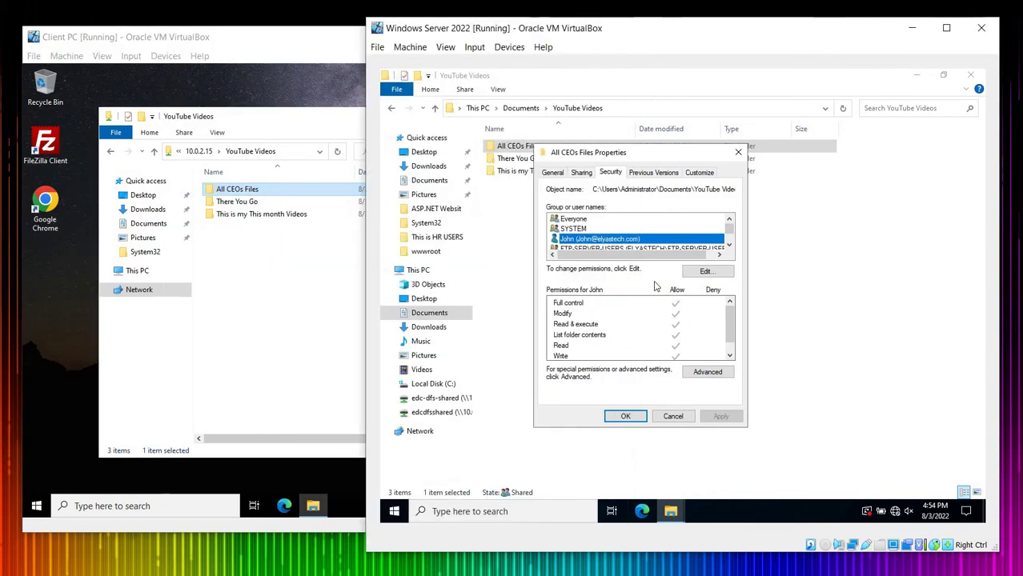
- Inspect the Everyone and user entries for All CEOs Files, then open Advanced security settings
click(572, 221)
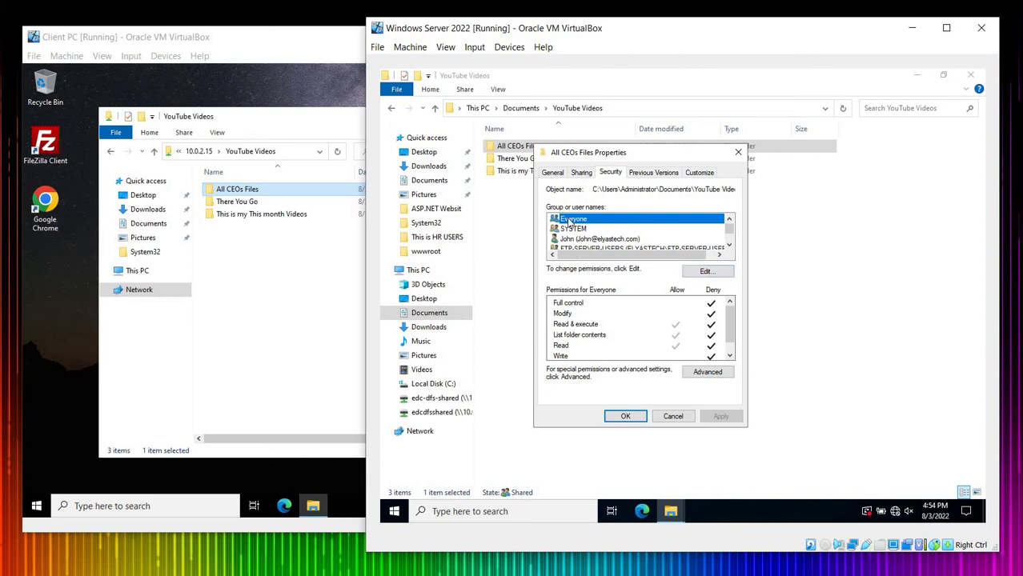
click(578, 239)
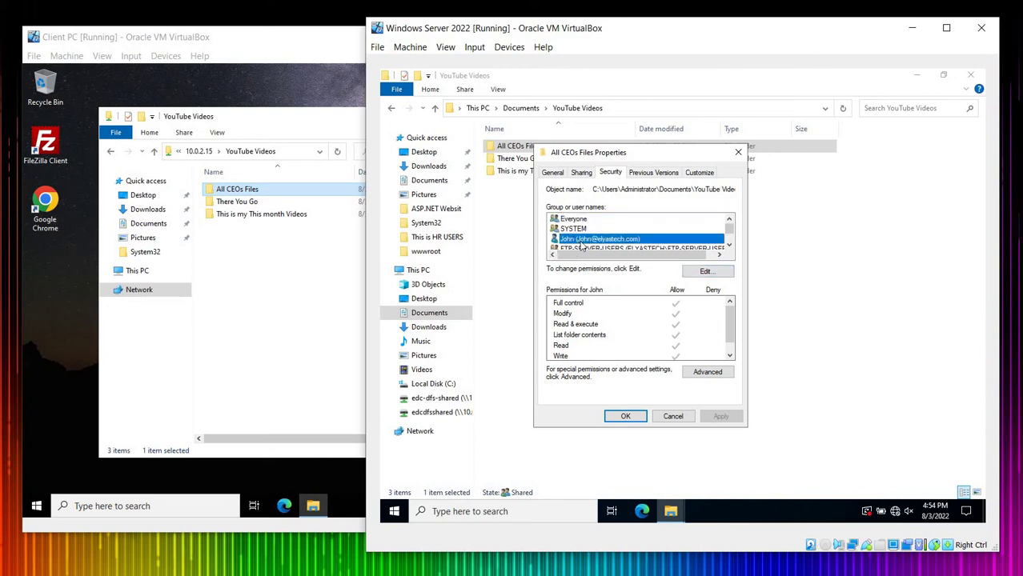
click(690, 373)
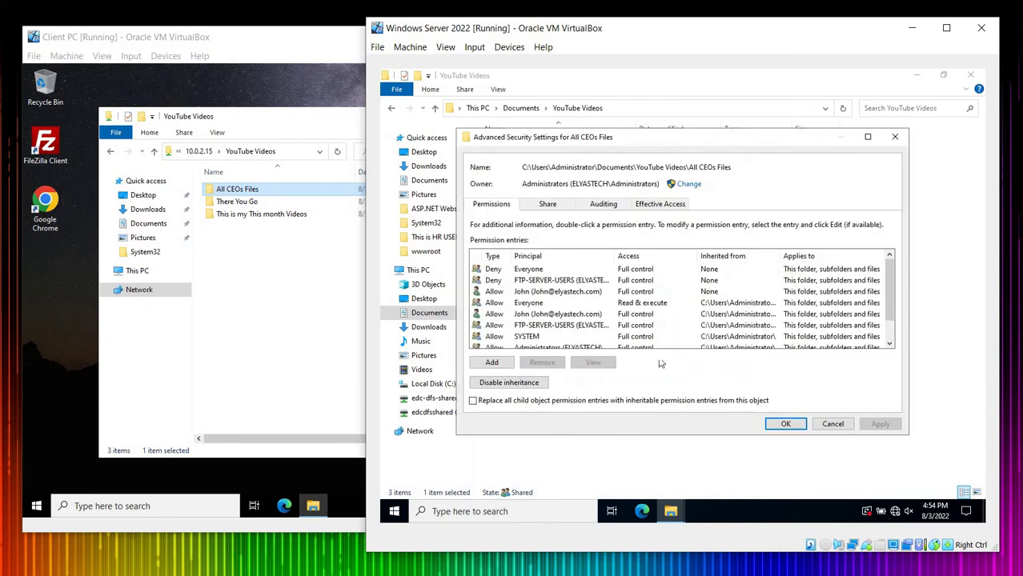
- Remove the Deny entries for Everyone and FTP-SERVER-USERS from All CEOs Files' advanced security
click(496, 293)
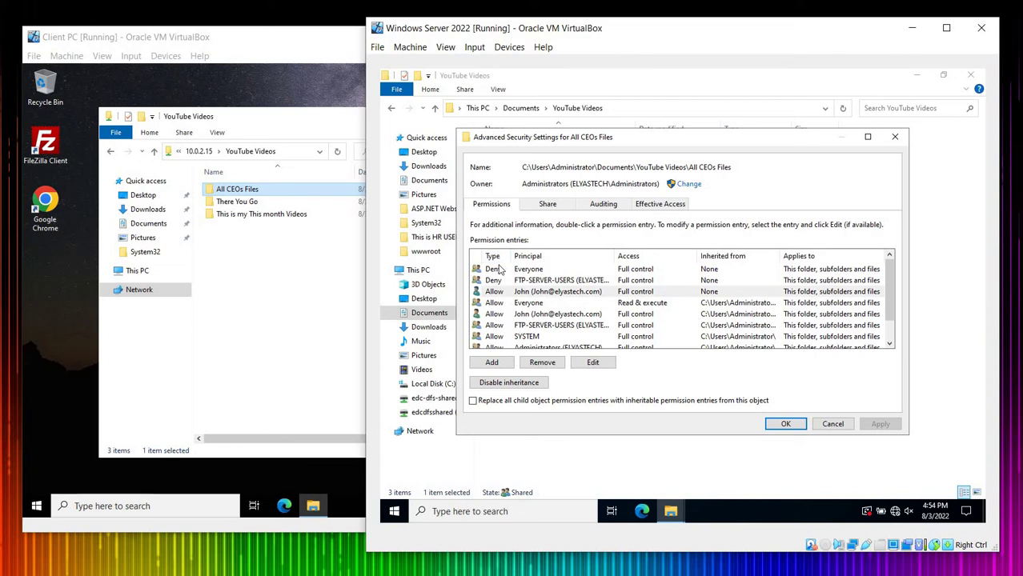
click(491, 293)
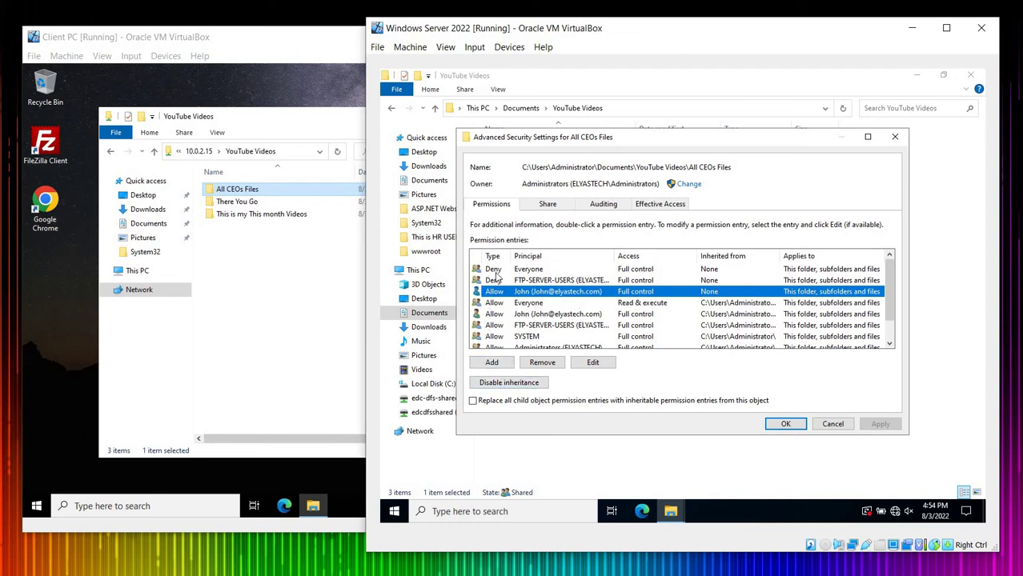
click(496, 270)
click(553, 362)
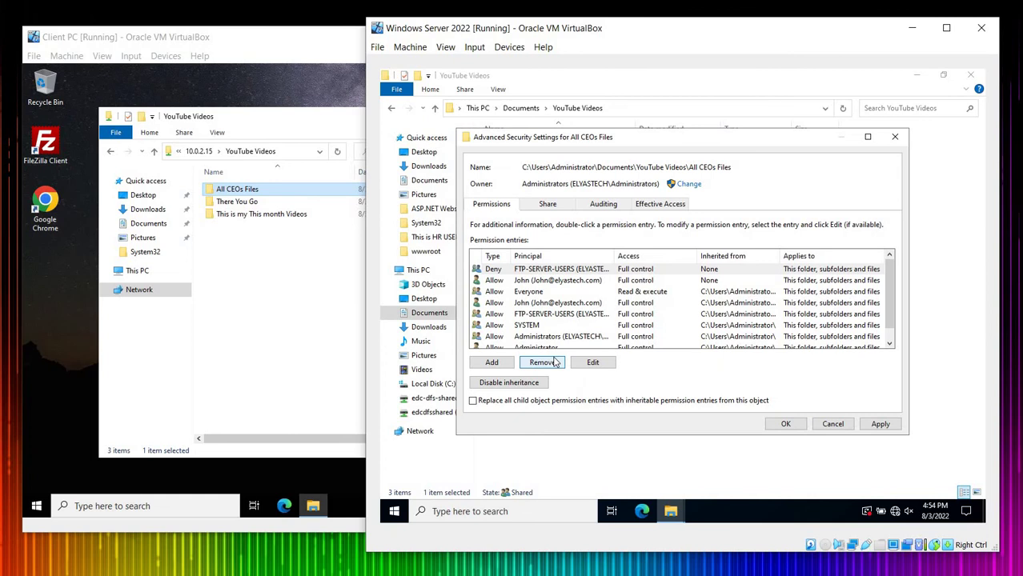
click(553, 363)
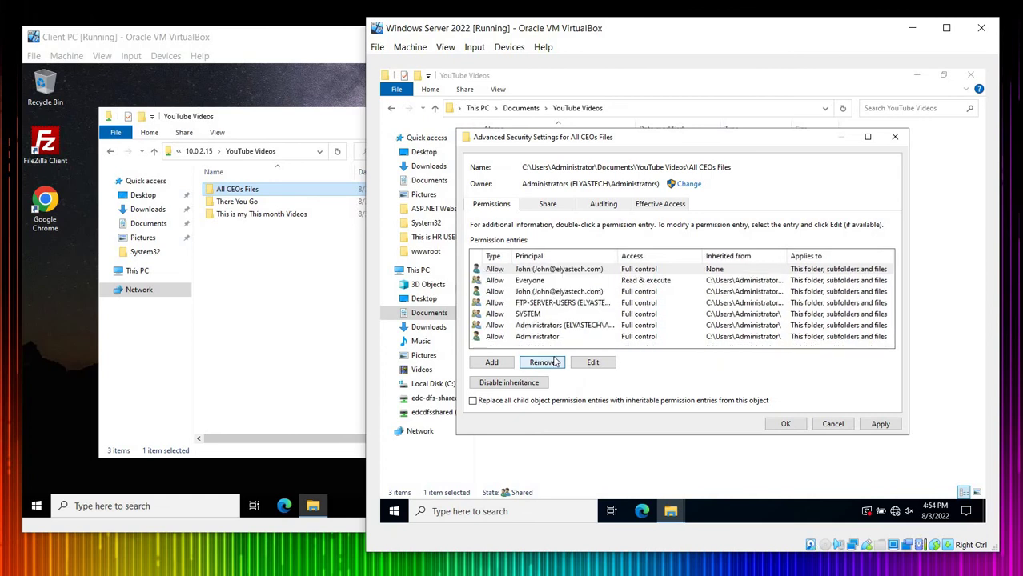
- Apply the permission changes, close the security and properties dialogs, and return to the client PC
click(880, 425)
click(785, 424)
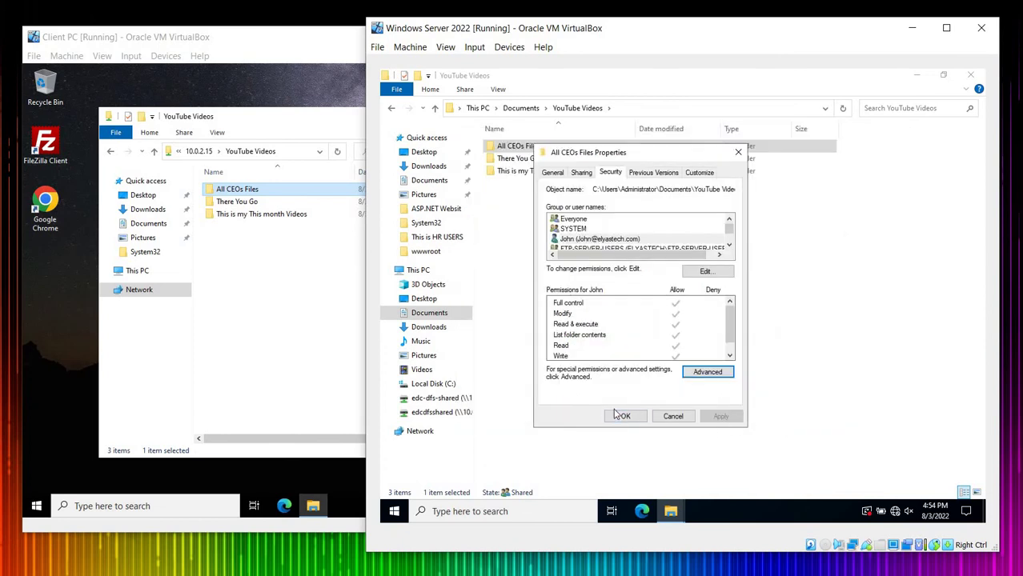
click(625, 418)
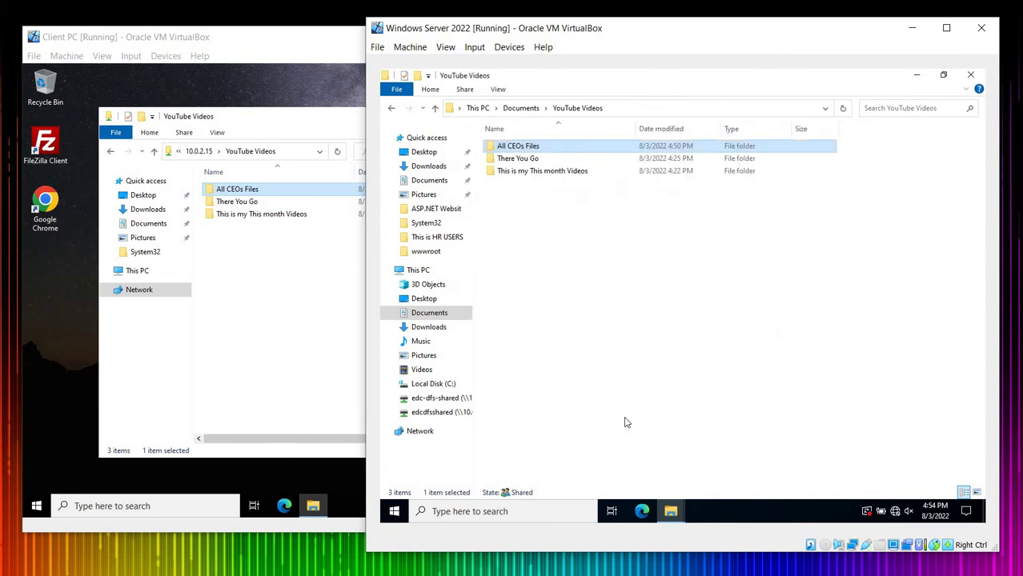
click(607, 334)
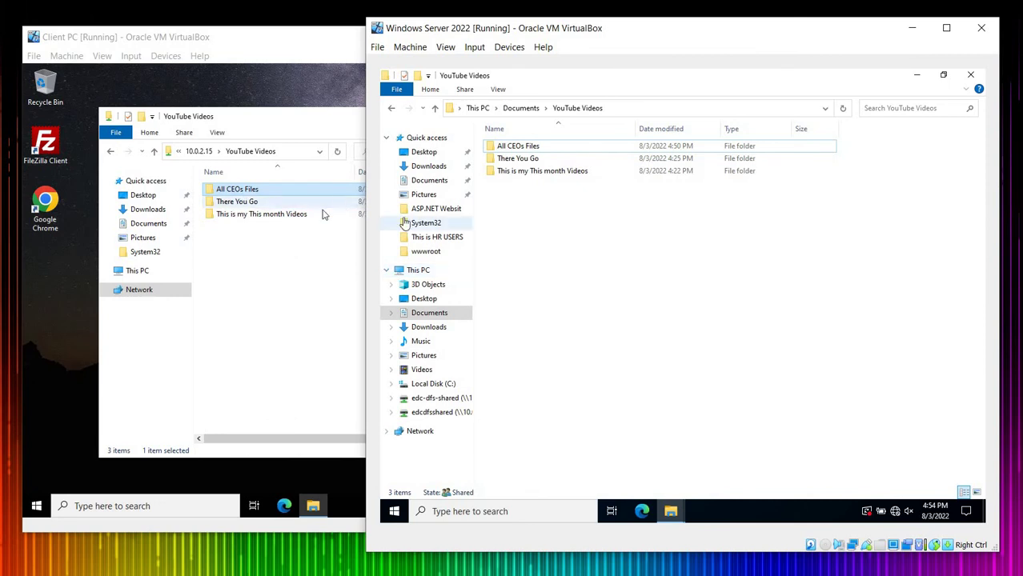
click(228, 190)
- Open All CEOs Files on the client and then the server, returning each to YouTube Videos
double_click(228, 190)
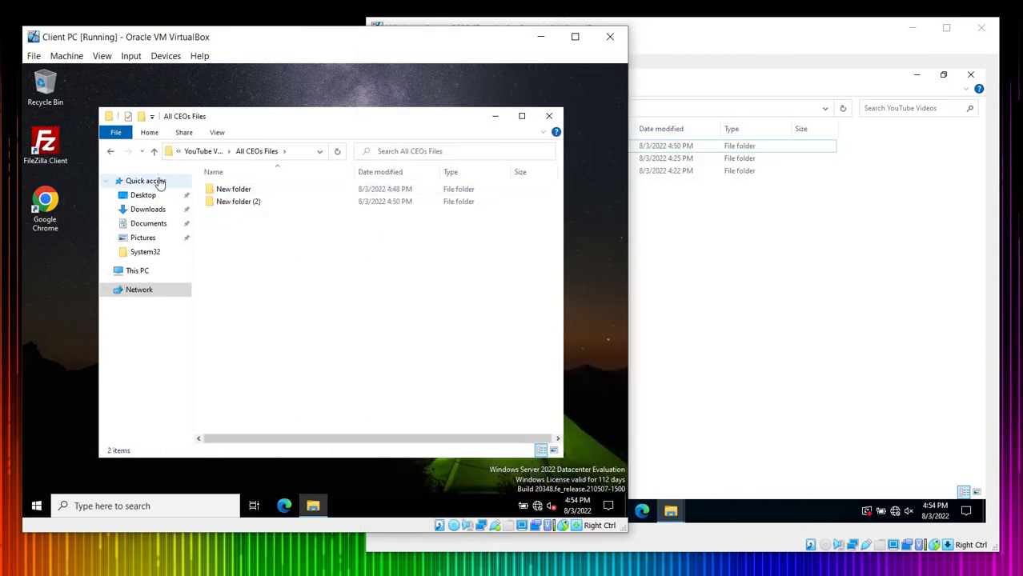
click(110, 151)
click(797, 291)
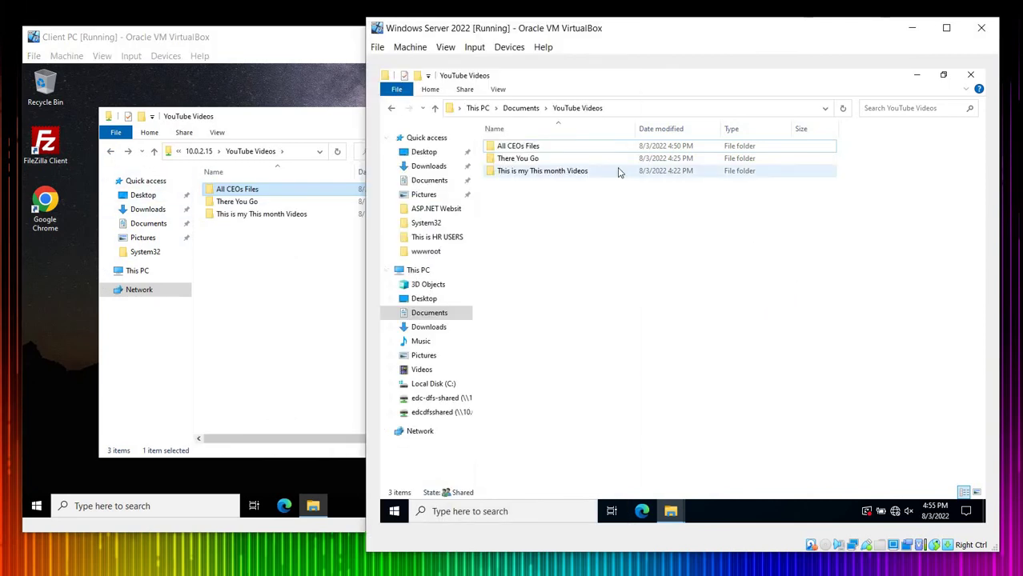
double_click(576, 148)
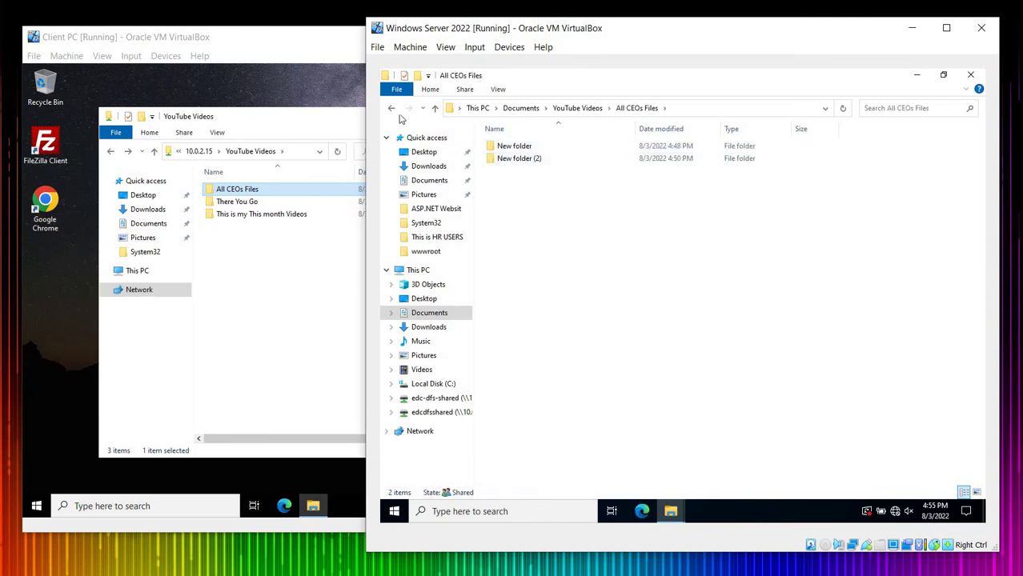
click(391, 108)
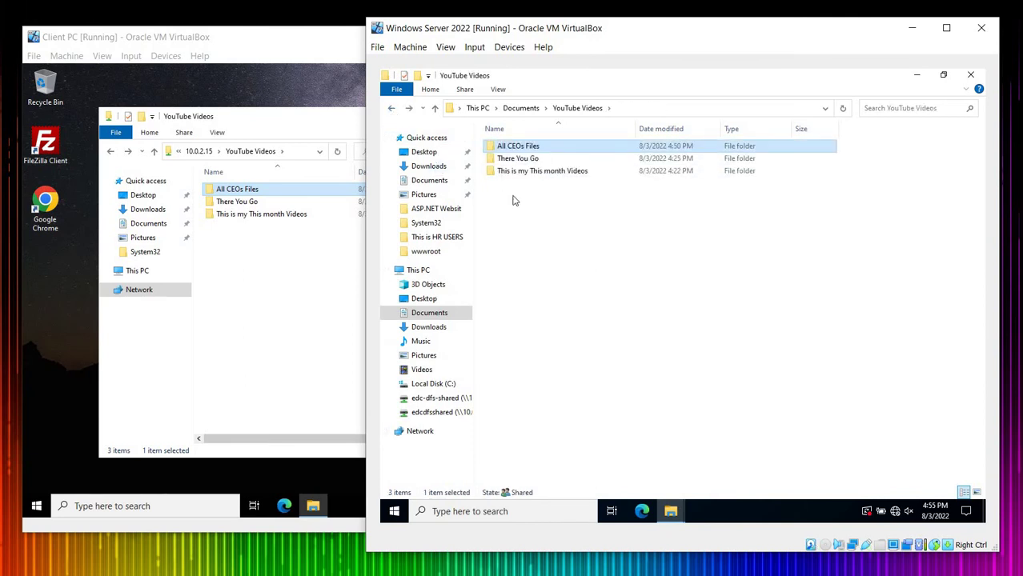
- Recheck All CEOs Files' Security permissions on the server, then go up to Documents
right_click(513, 147)
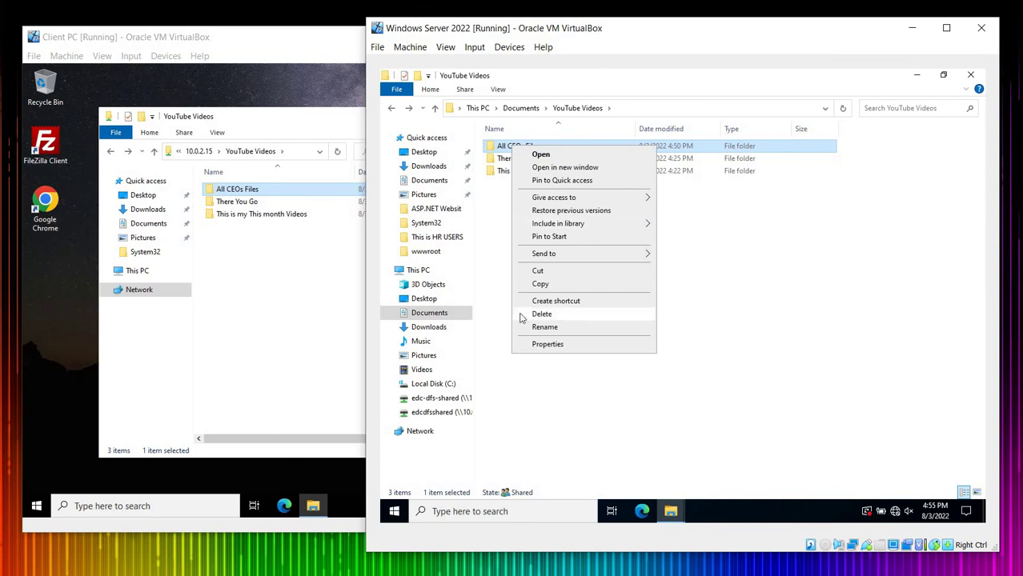
click(528, 346)
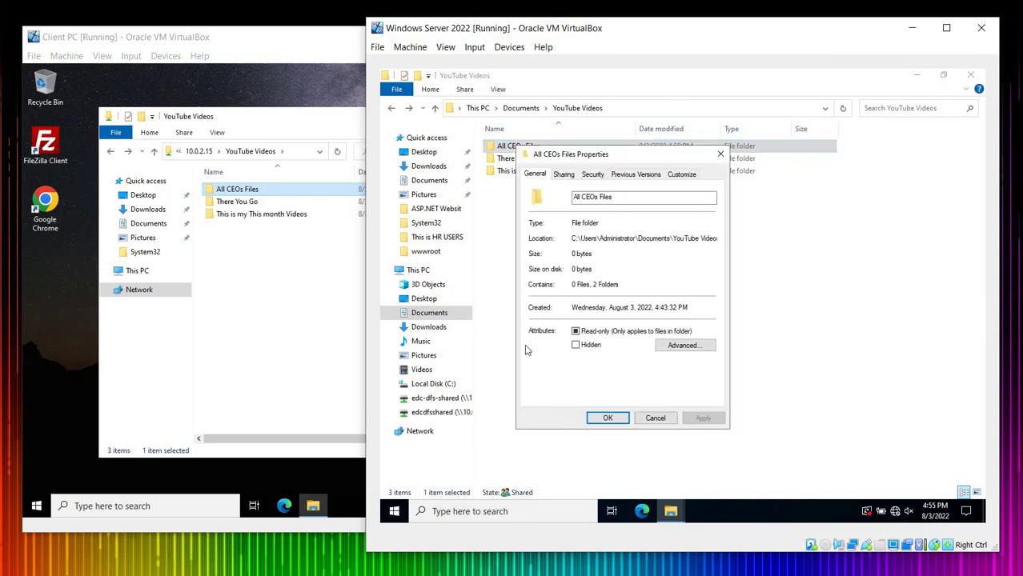
click(593, 176)
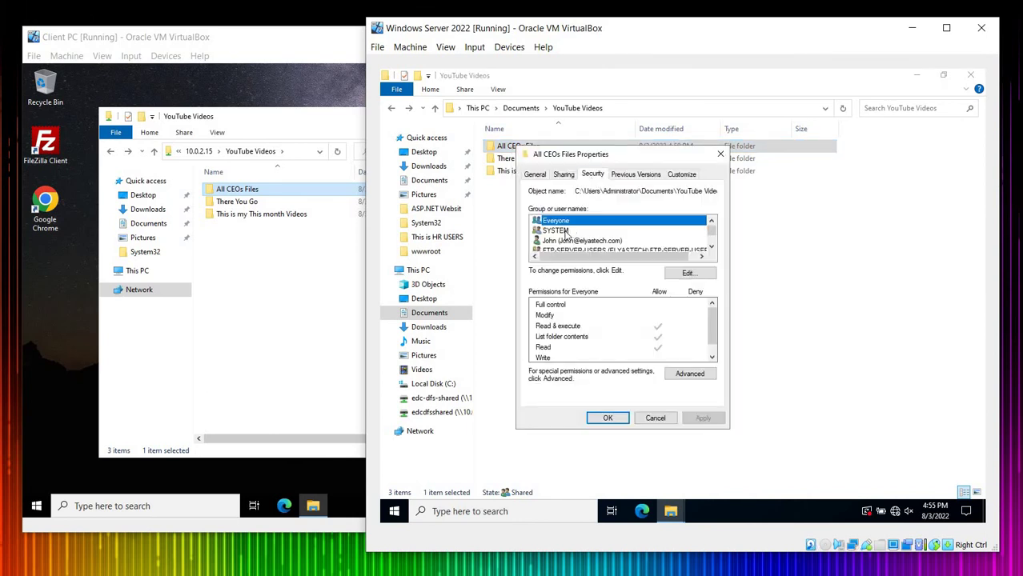
click(820, 256)
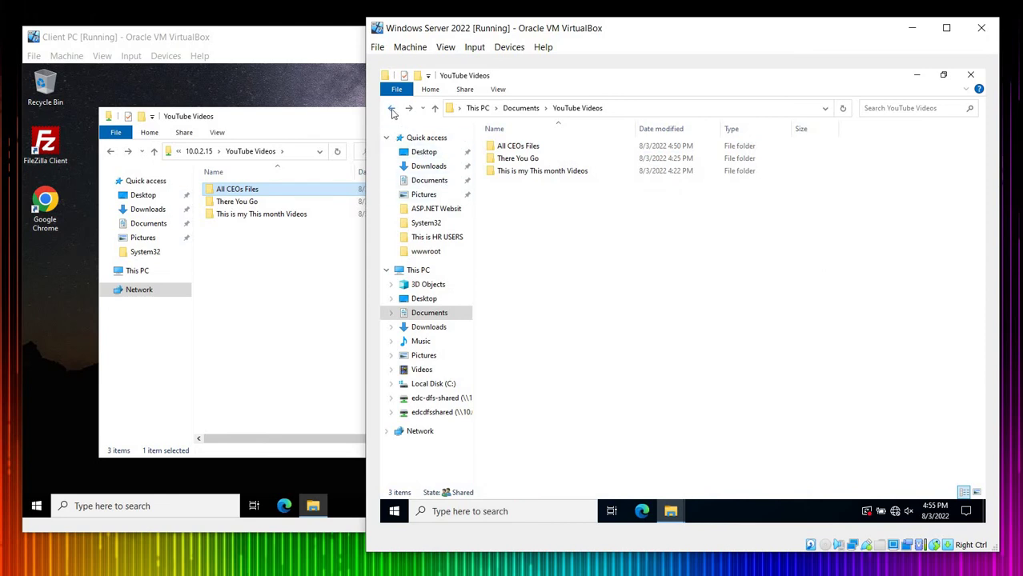
click(392, 112)
- Inspect the Everyone permissions on YouTube Videos and close its dialogs unchanged
right_click(517, 174)
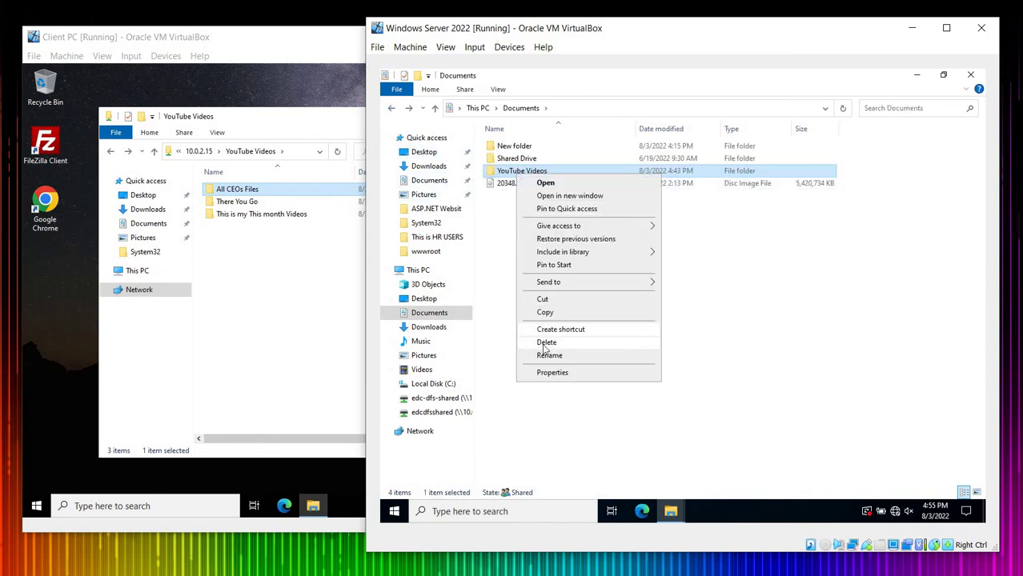
click(550, 373)
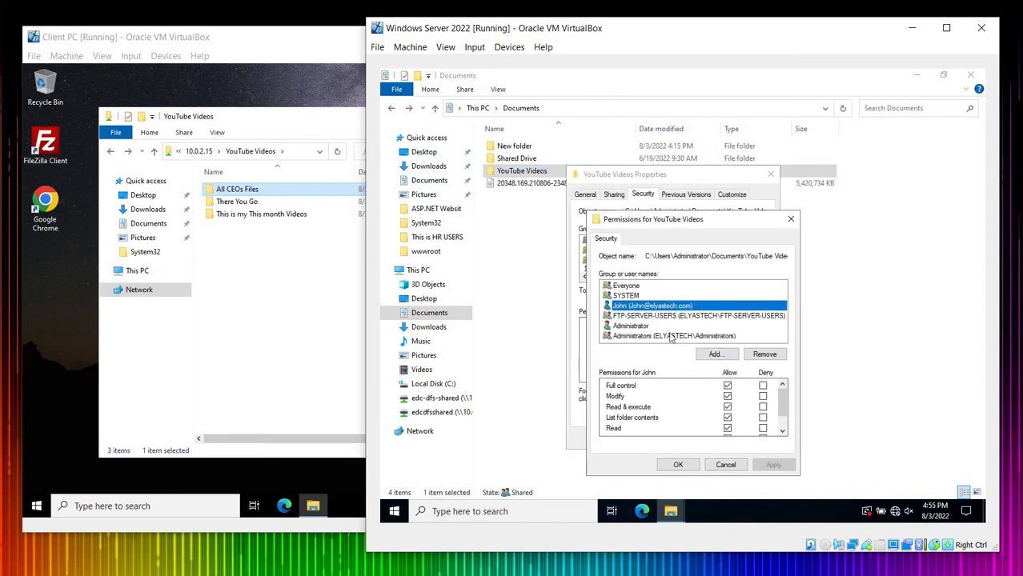
click(636, 286)
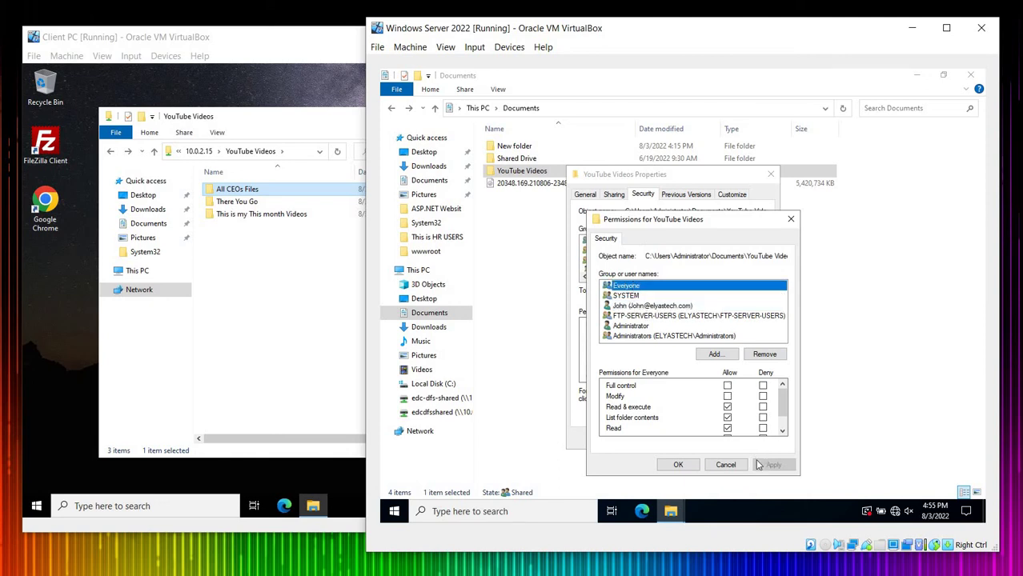
click(726, 466)
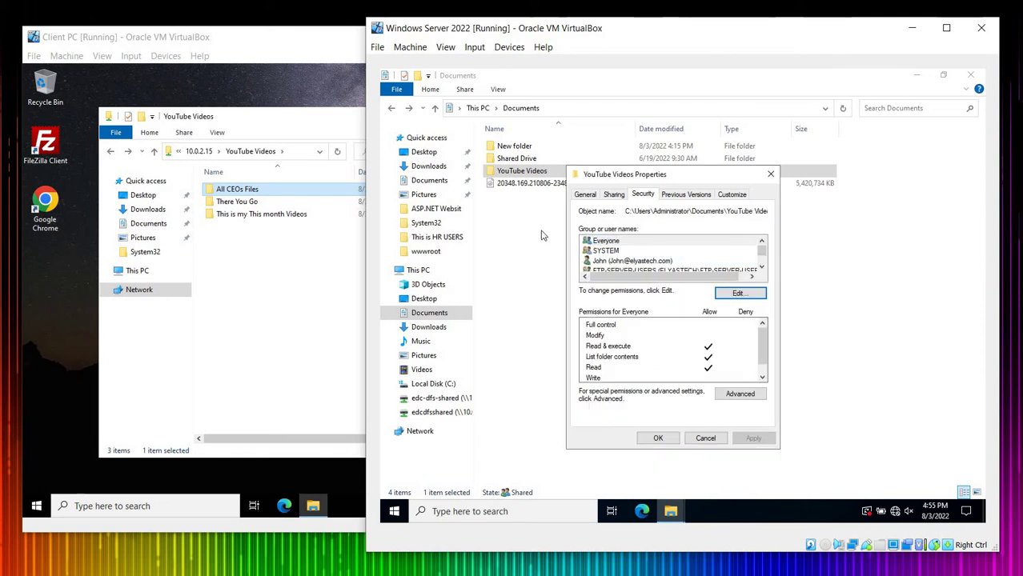
click(656, 438)
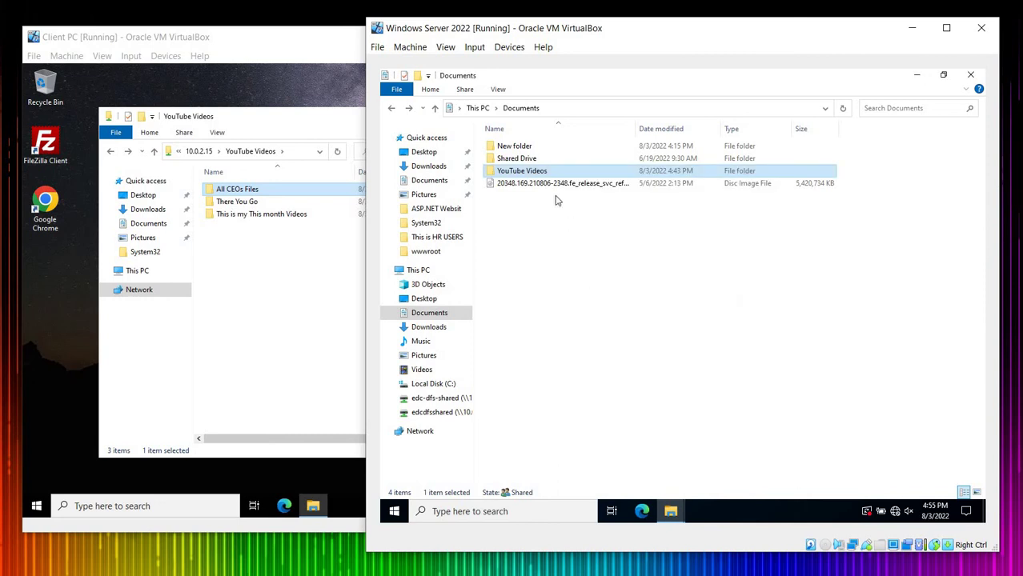
- Open YouTube Videos on the server, confirm the client opens All CEOs Files, then close the client window
double_click(534, 174)
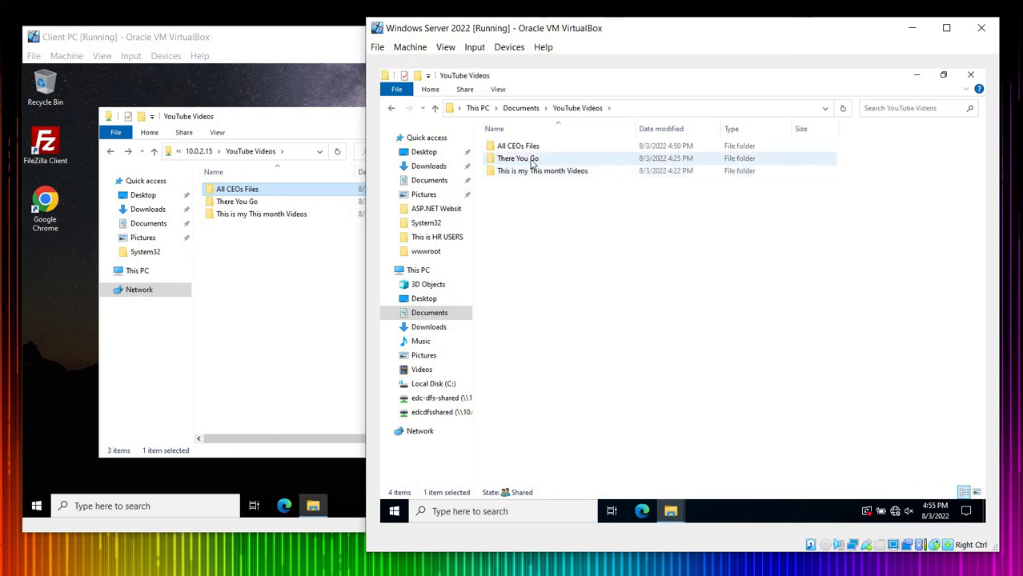
click(536, 149)
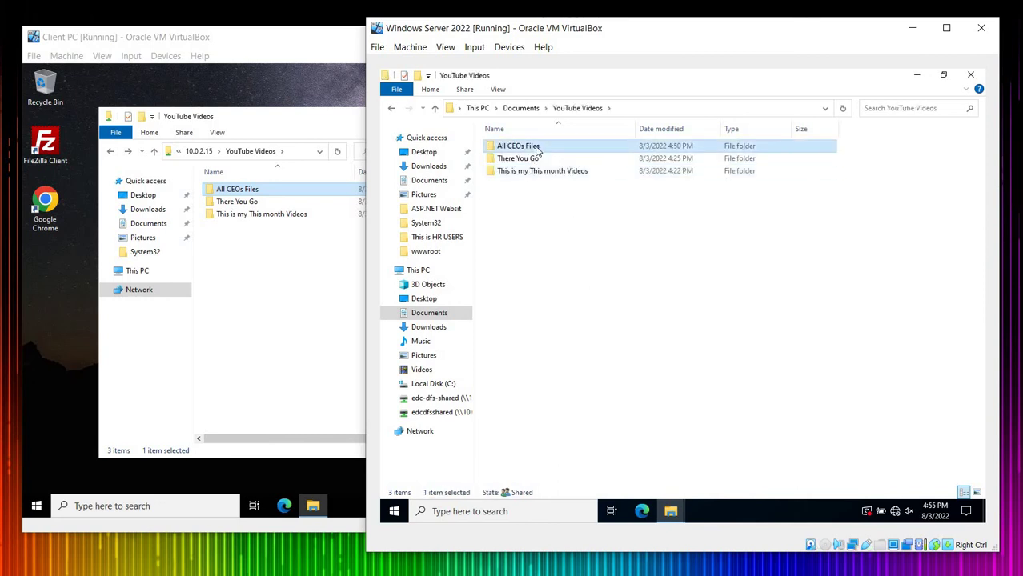
click(197, 304)
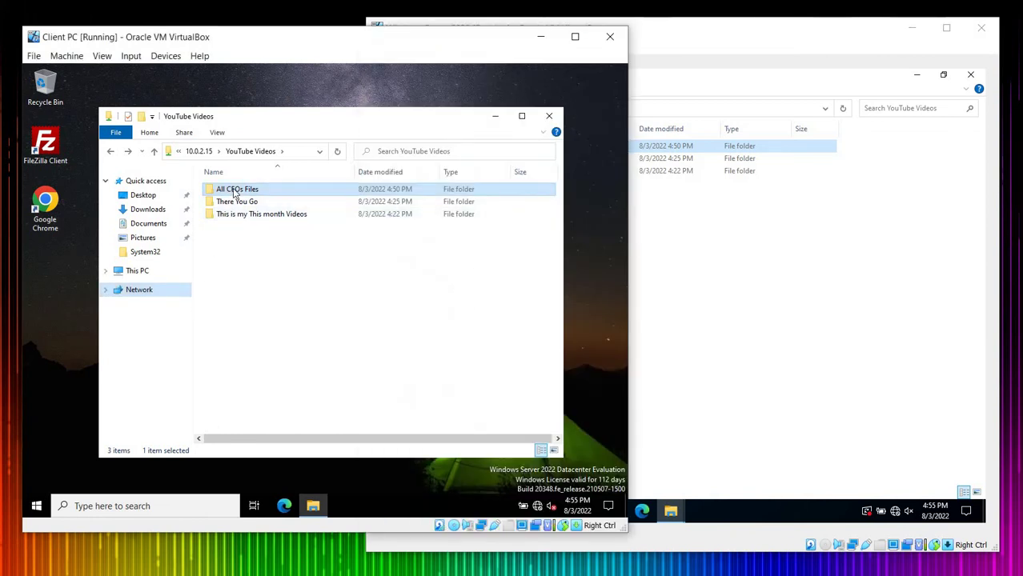
double_click(235, 189)
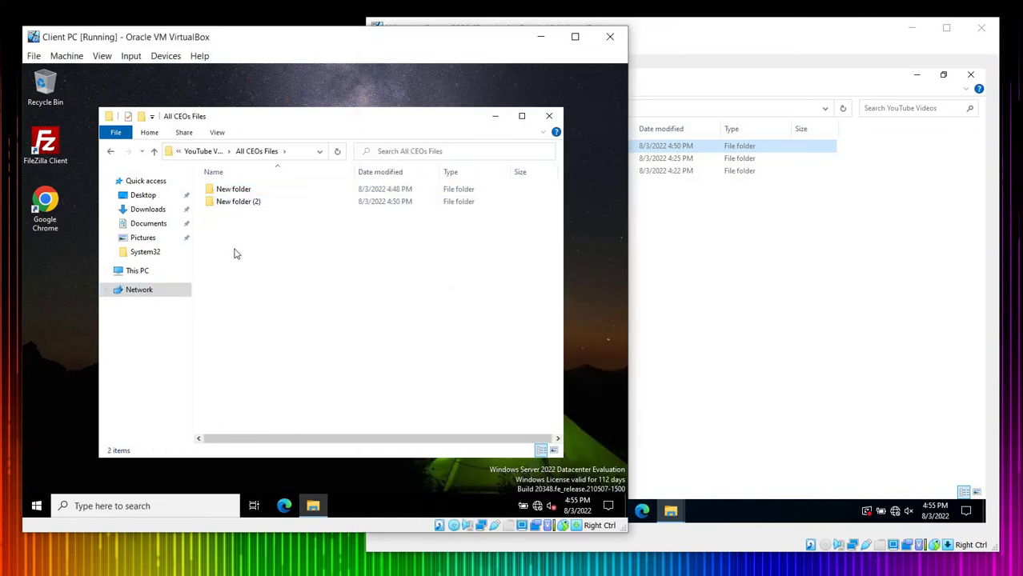
click(549, 117)
click(584, 193)
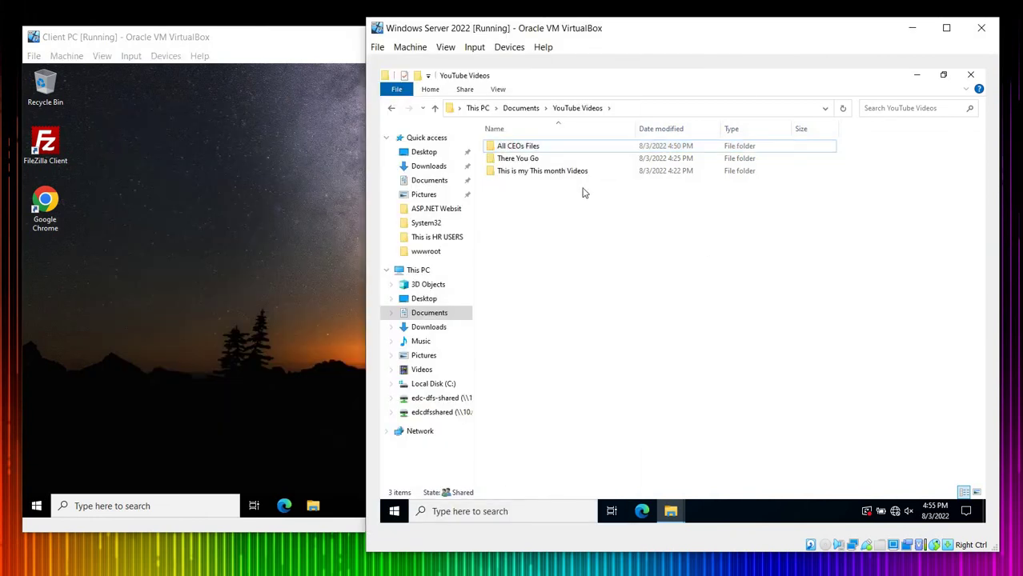
right_click(505, 149)
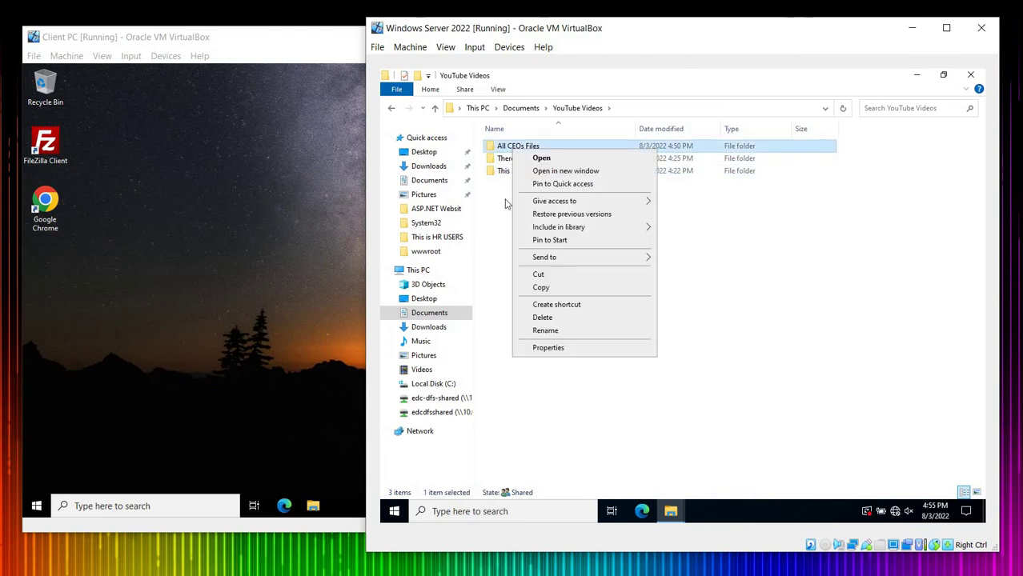
click(548, 348)
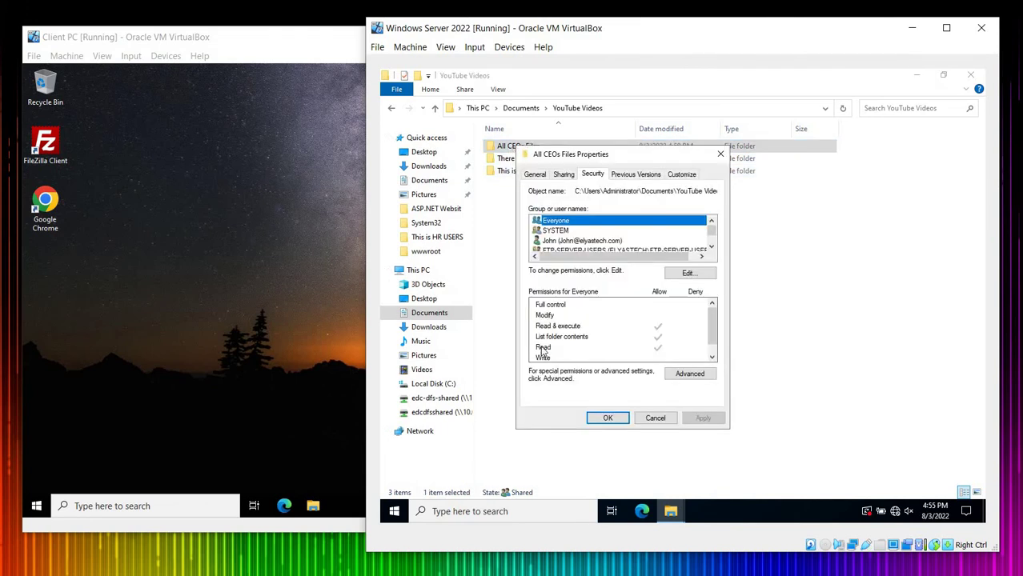
click(676, 376)
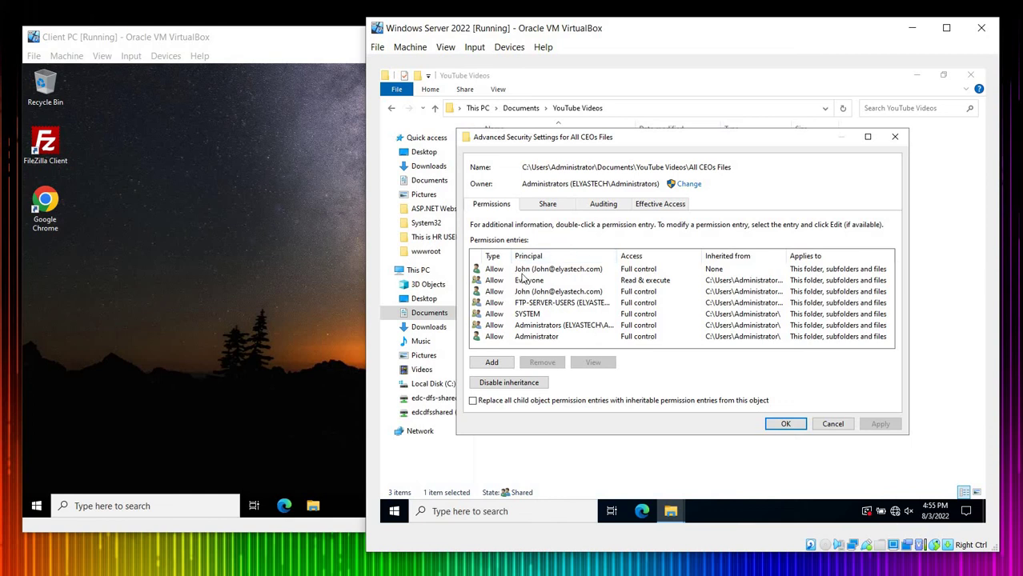
click(540, 284)
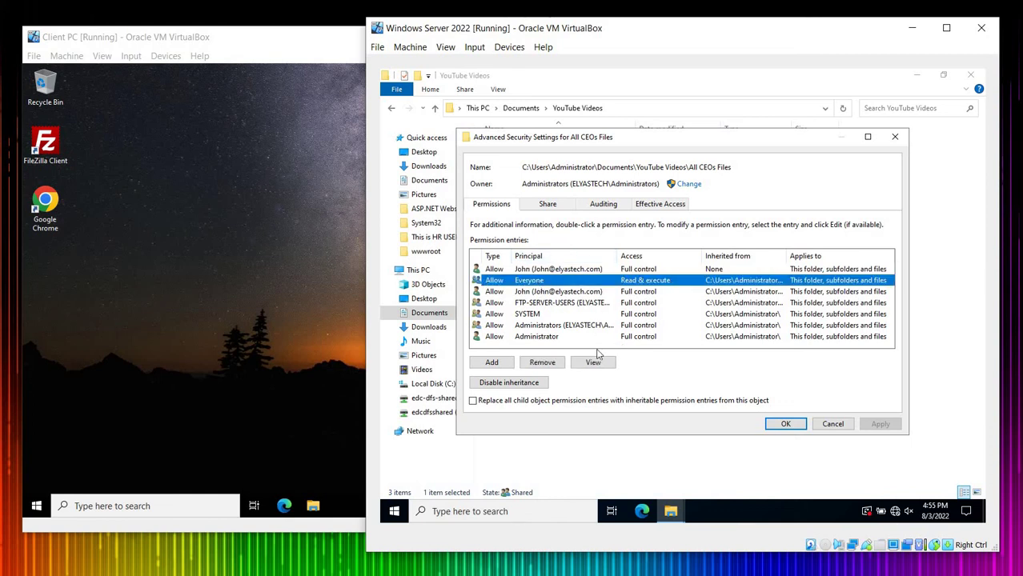
click(543, 363)
click(770, 344)
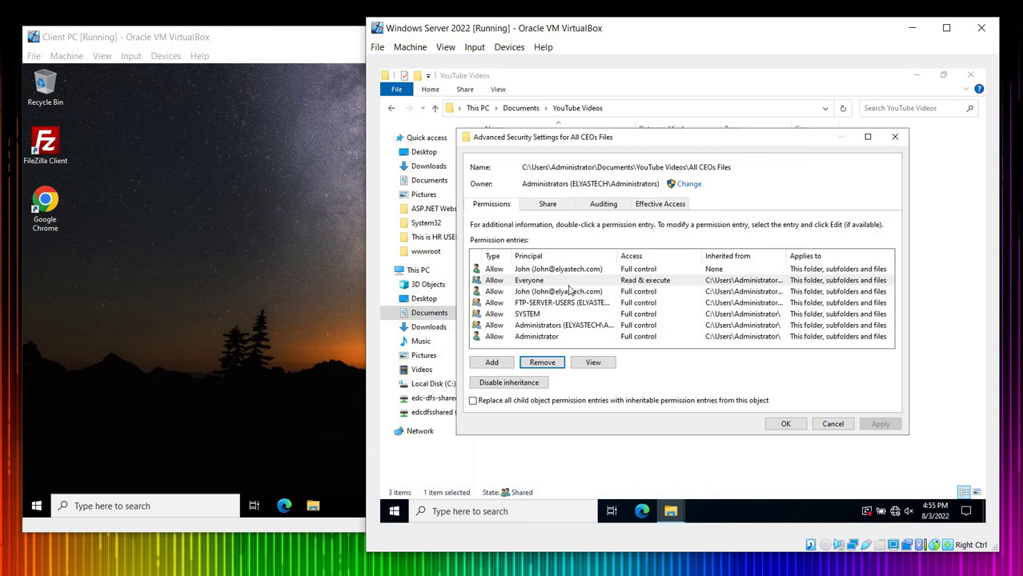
click(786, 427)
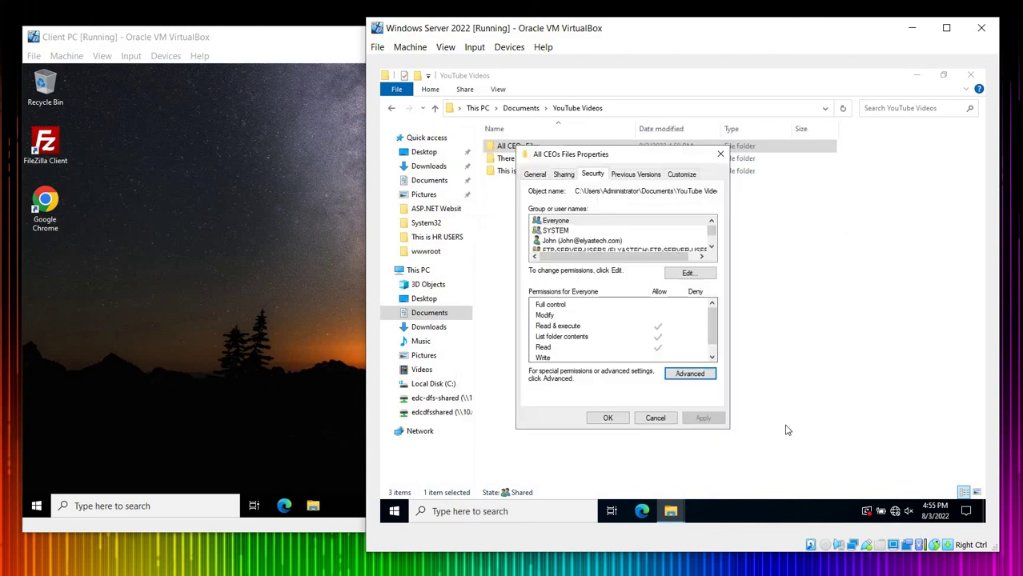
click(608, 417)
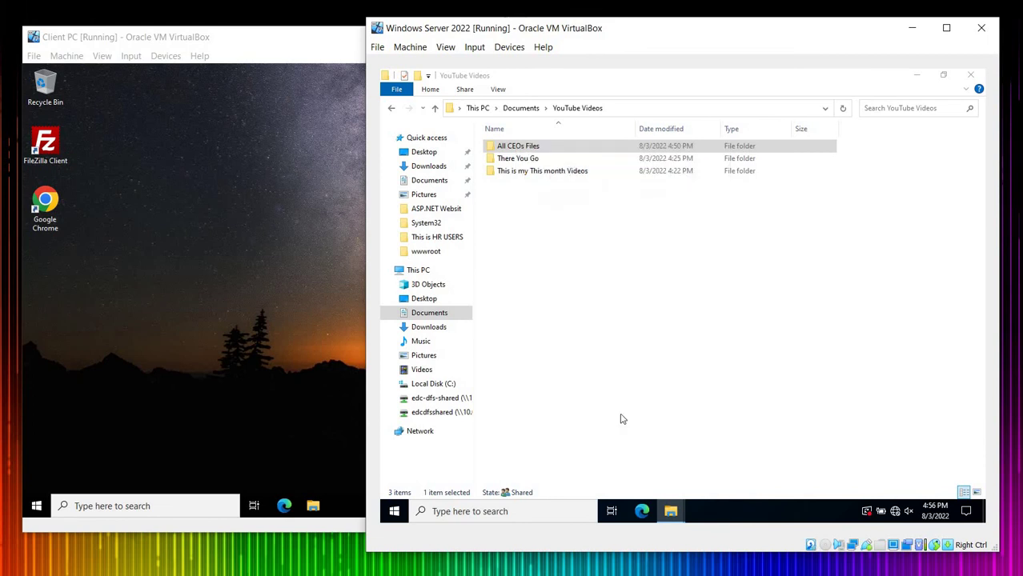
- Open the Properties of the All CEOs Files folder on the server
right_click(584, 305)
right_click(568, 264)
right_click(568, 261)
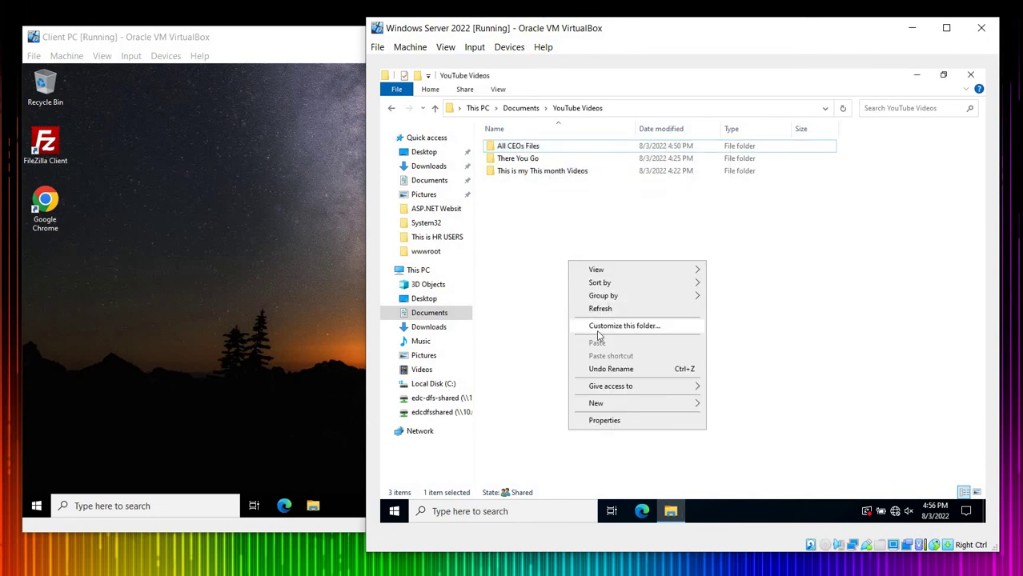
click(520, 206)
right_click(519, 146)
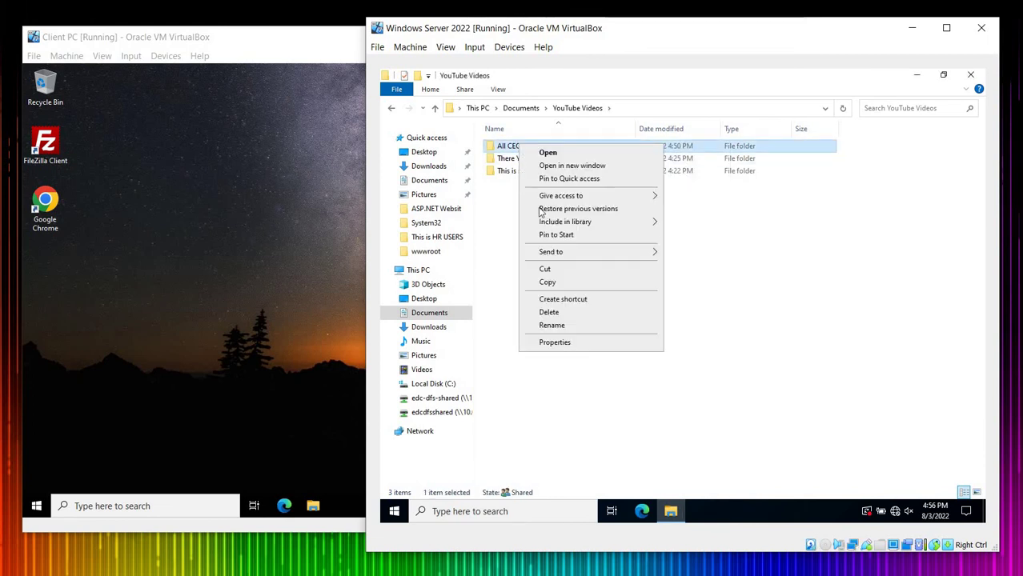
click(565, 342)
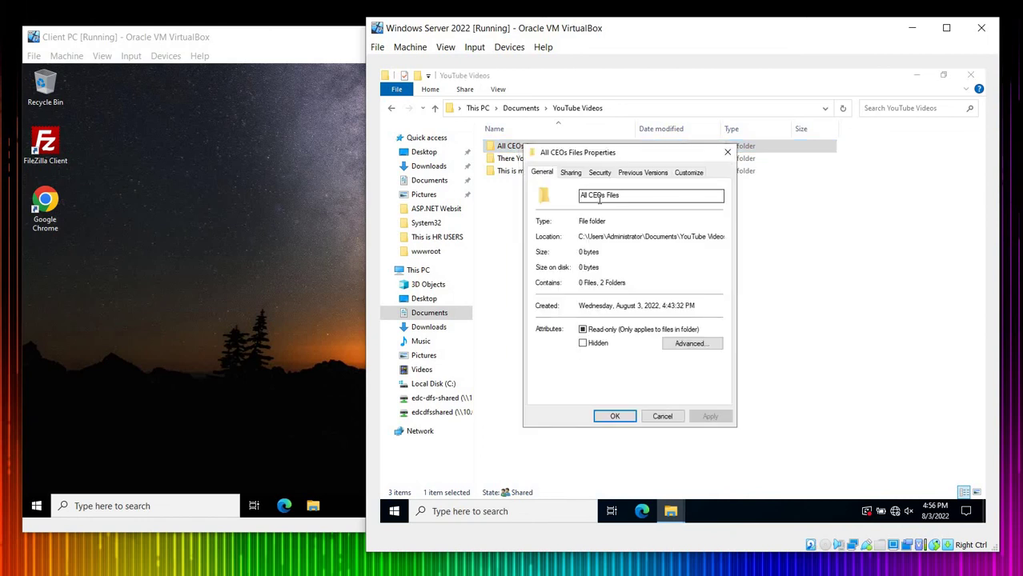
- Review Sharing and Security permissions for the named user, FTP-SERVER-USERS and Administrator, then close Explorer
click(575, 174)
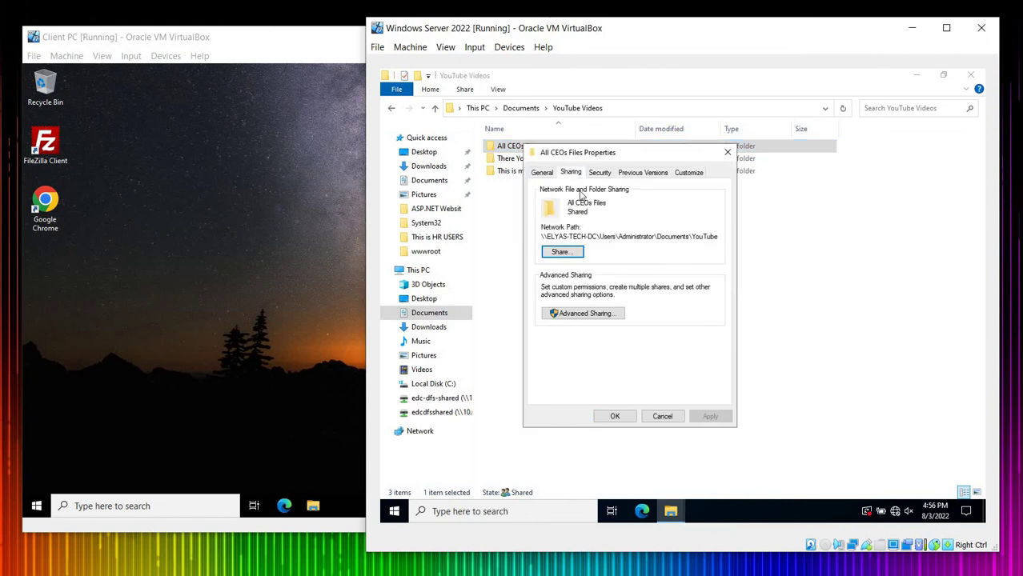
click(599, 172)
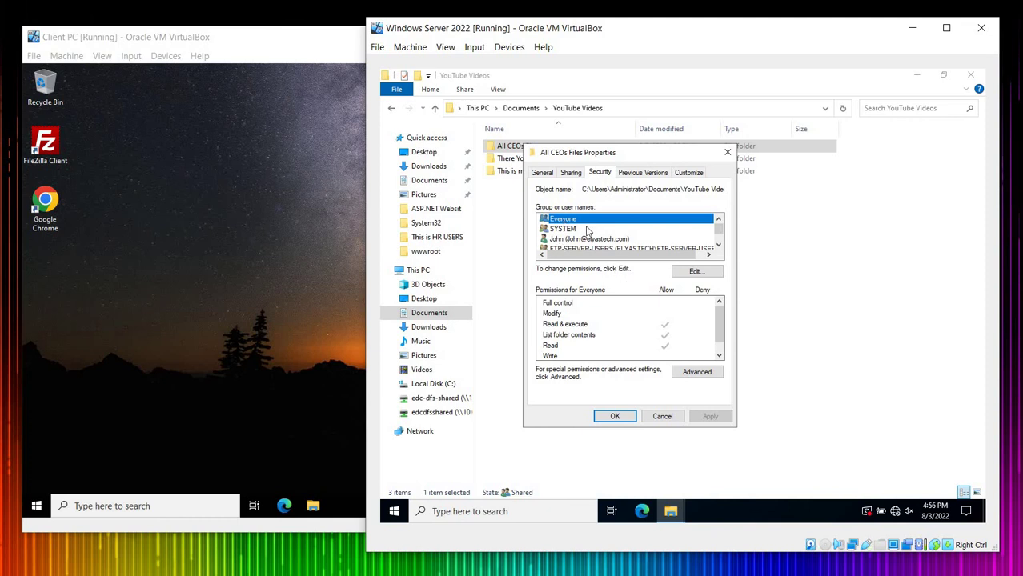
scroll(589, 230, down, 1)
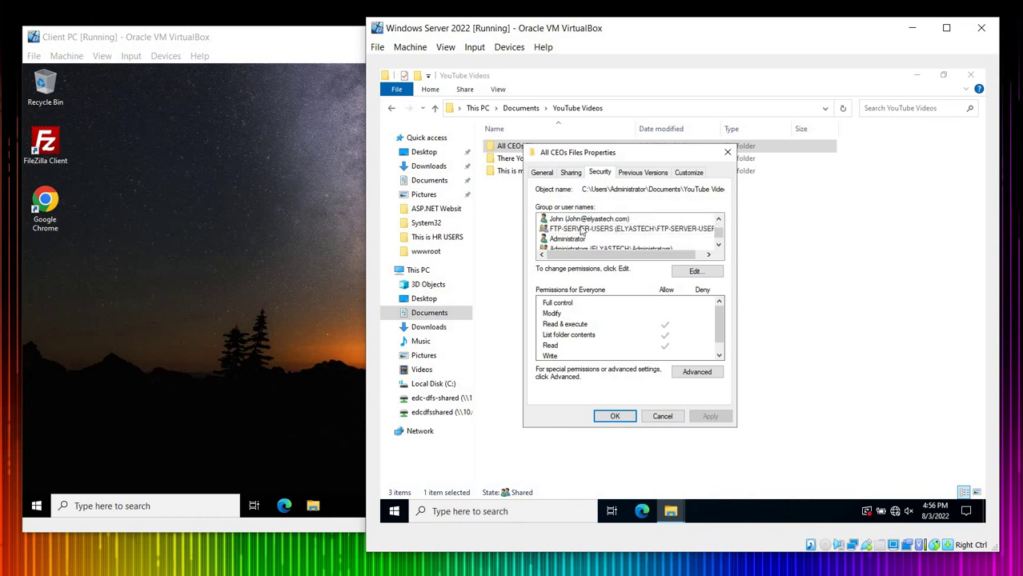
click(583, 221)
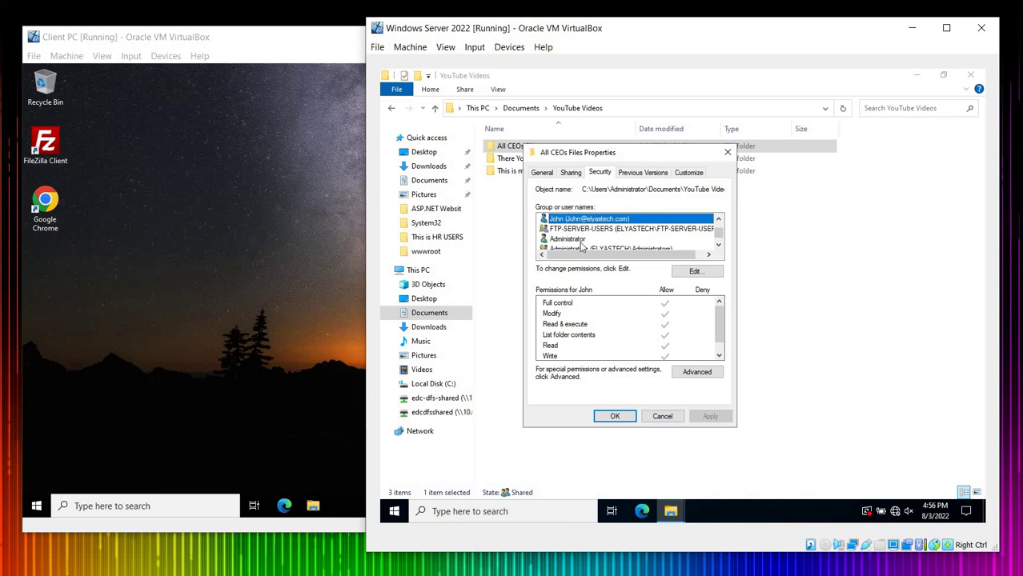
scroll(583, 249, down, 1)
click(574, 223)
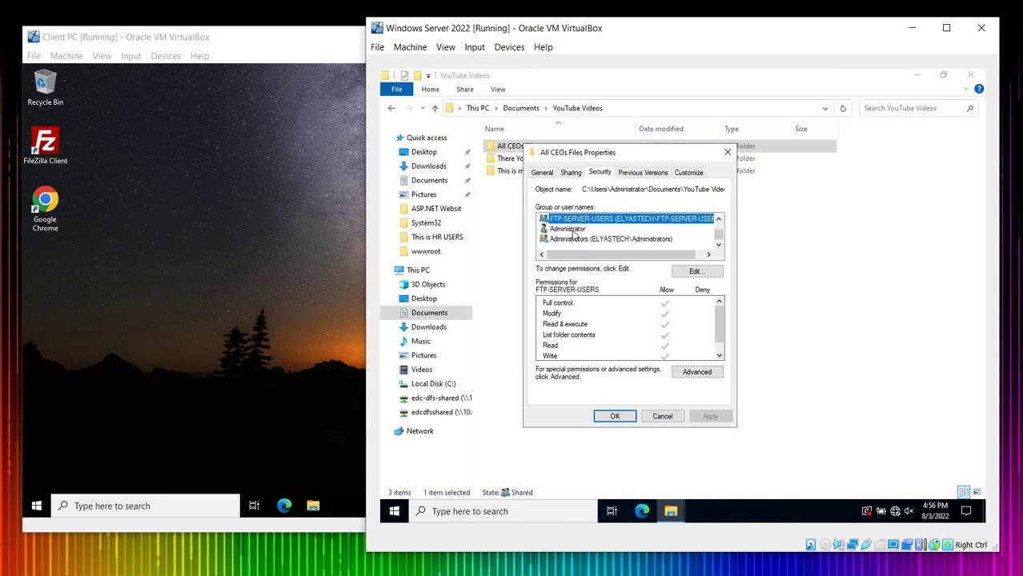
click(573, 231)
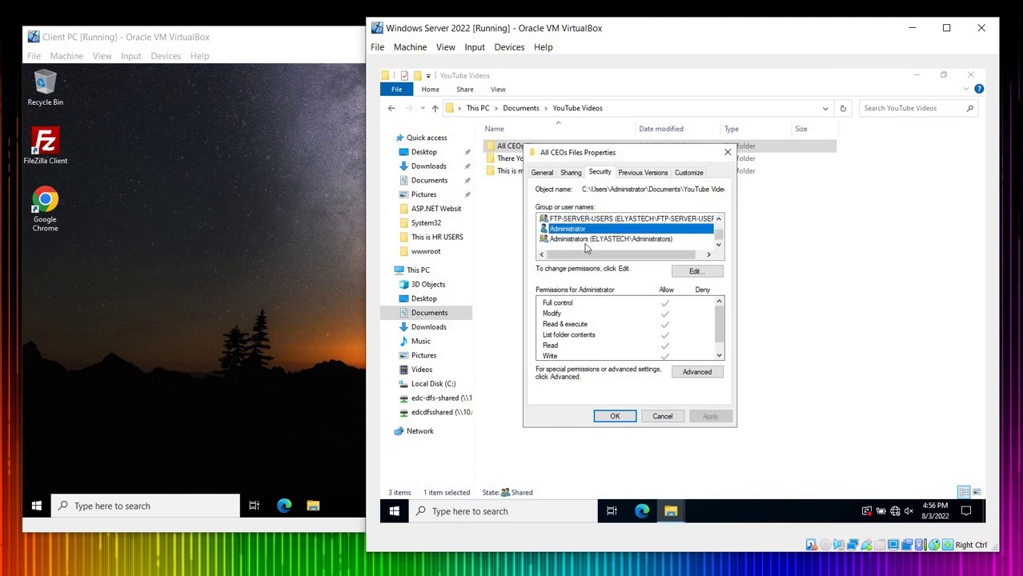
click(626, 417)
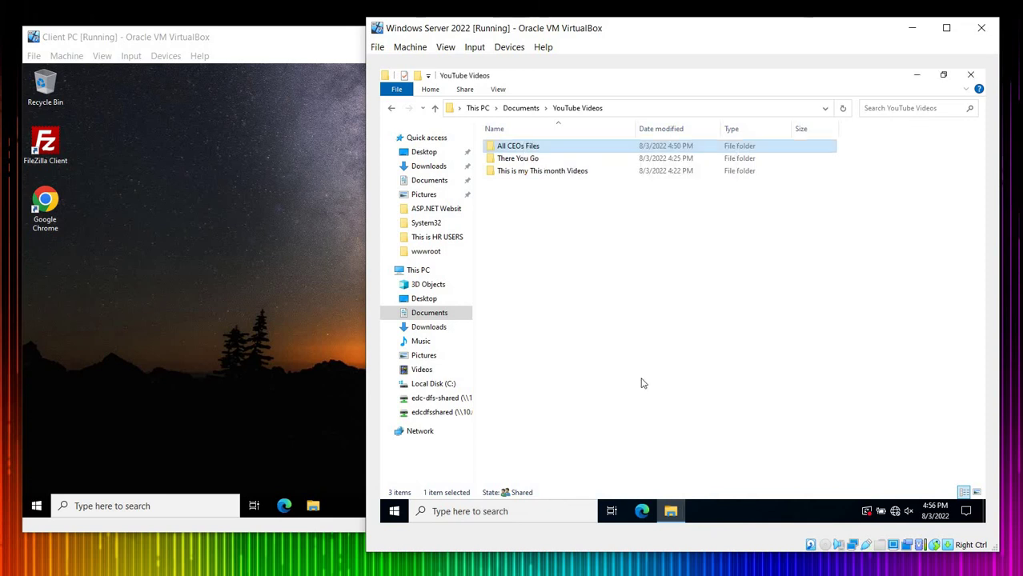
click(969, 77)
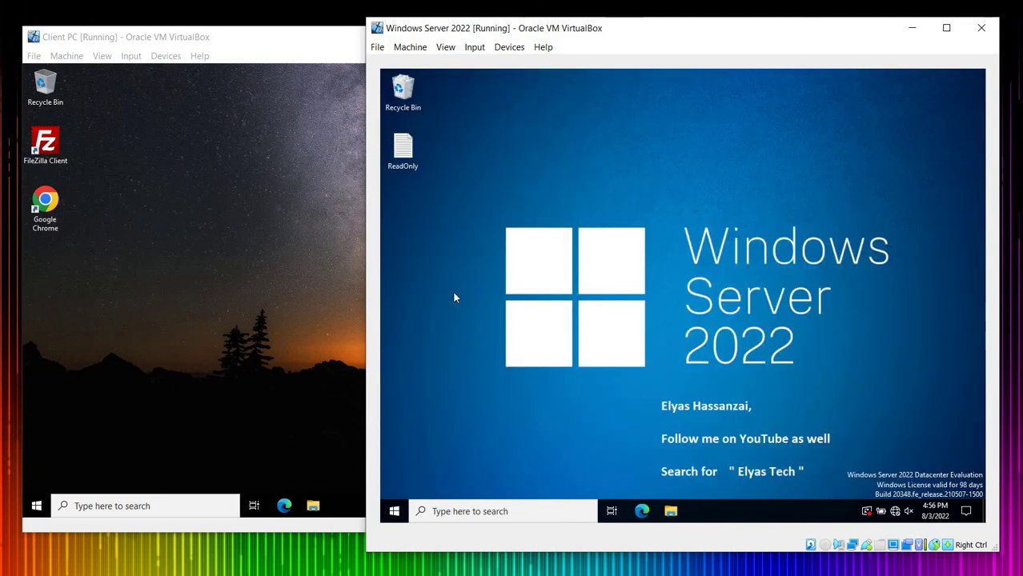